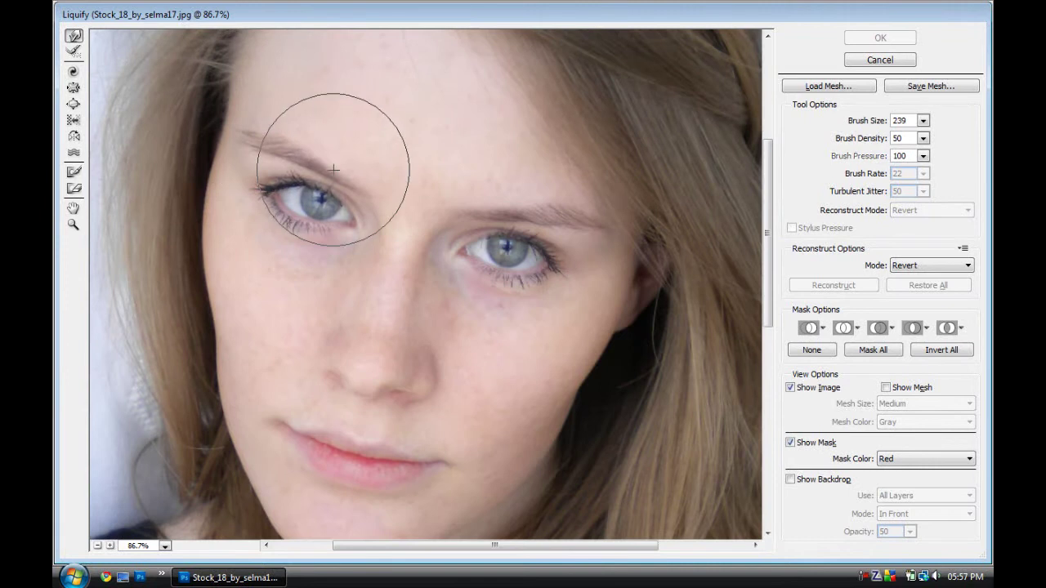
Step: Add a final Forward Warp stroke and Bloat touch in Liquify, then apply the reshaping
left_click_drag(303, 187, 561, 221)
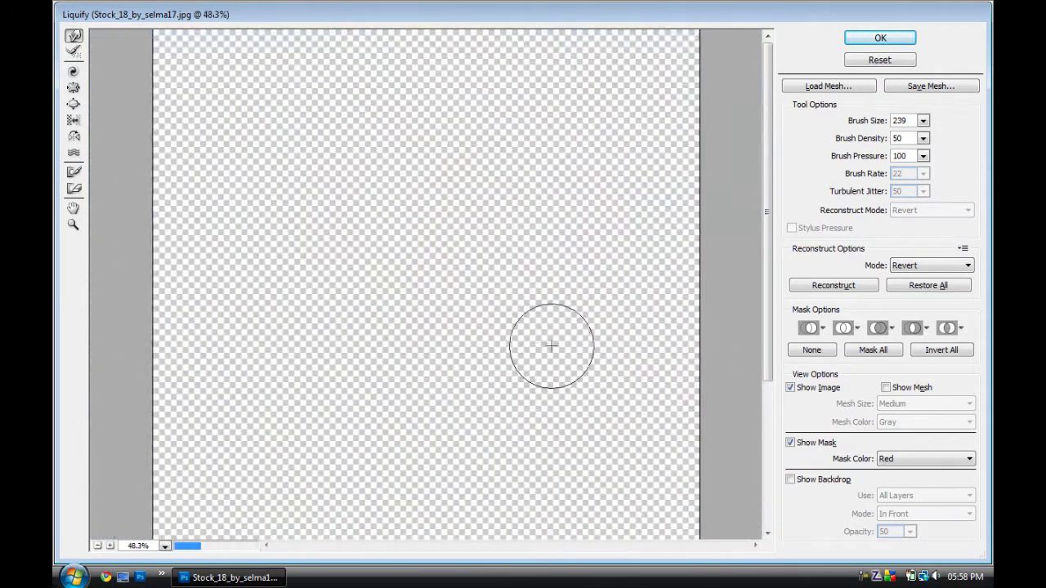
key("b")
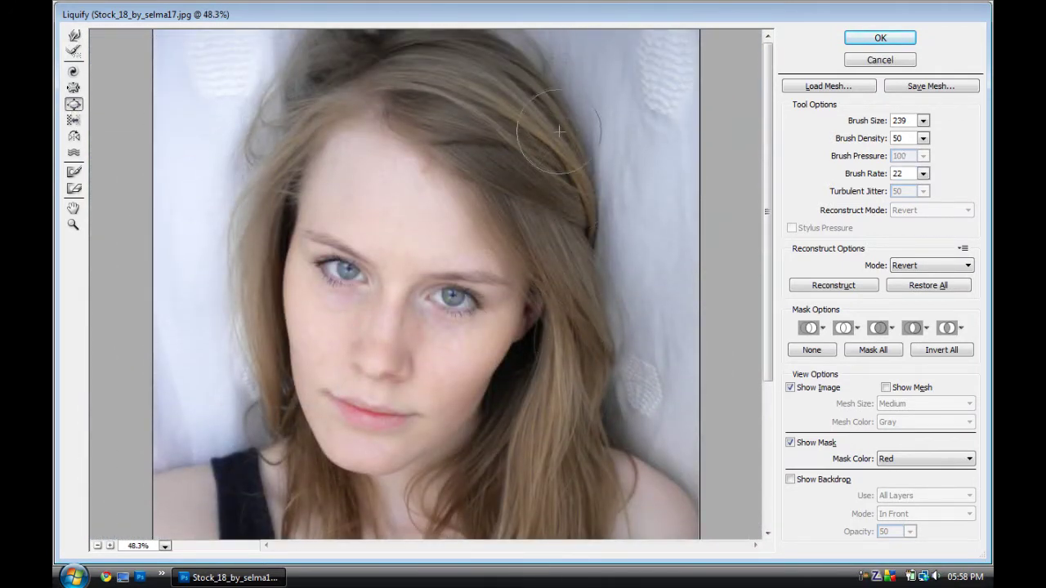
scroll(309, 273, "down", 5)
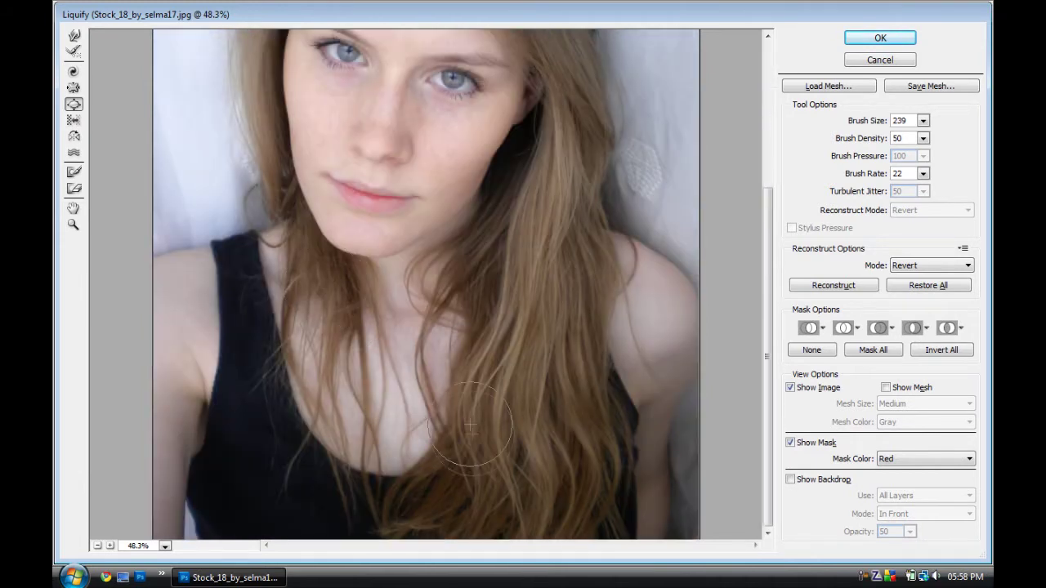
scroll(584, 338, "up", 5)
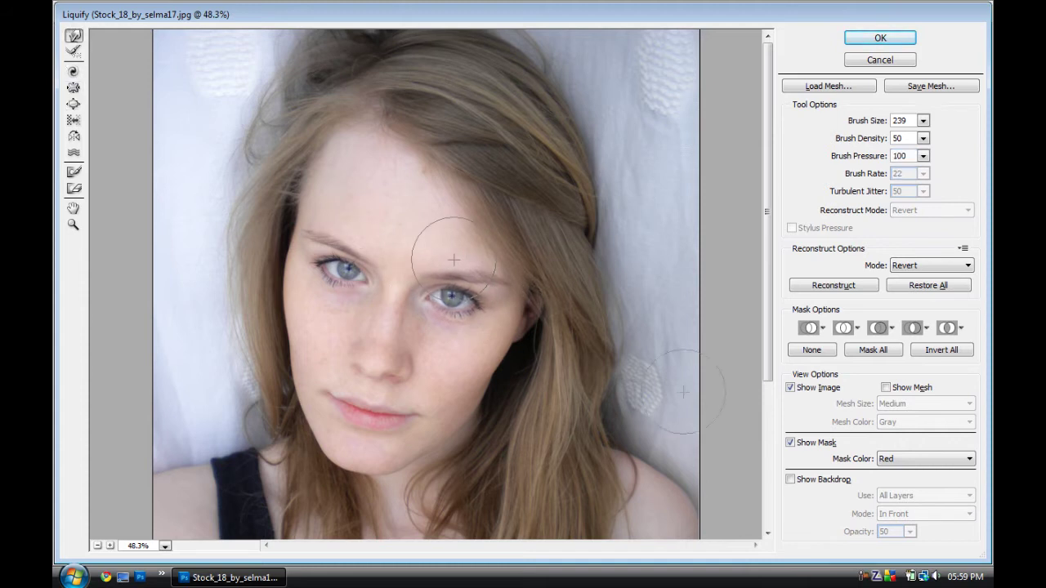
left_click(879, 38)
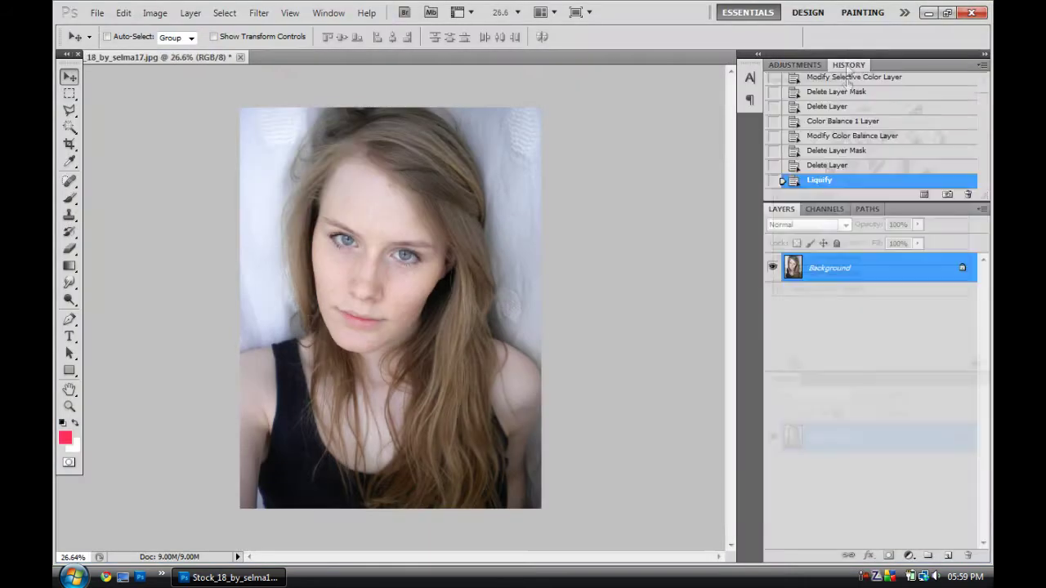
Step: Try Blur strokes on the skin around the eyes, then undo them
scroll(406, 264, "up", 2)
scroll(406, 264, "up", 3)
scroll(343, 198, "up", 2)
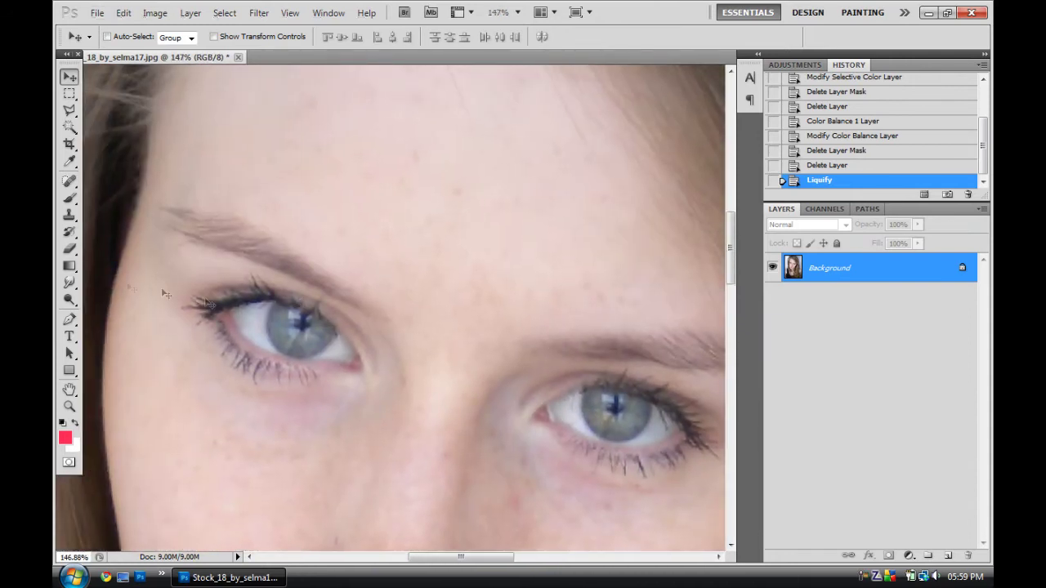
key("r")
left_click_drag(193, 223, 214, 230)
left_click_drag(327, 245, 221, 225)
left_click_drag(642, 350, 675, 352)
key("ctrl+alt+z")
key("ctrl+alt+z")
left_click(69, 282)
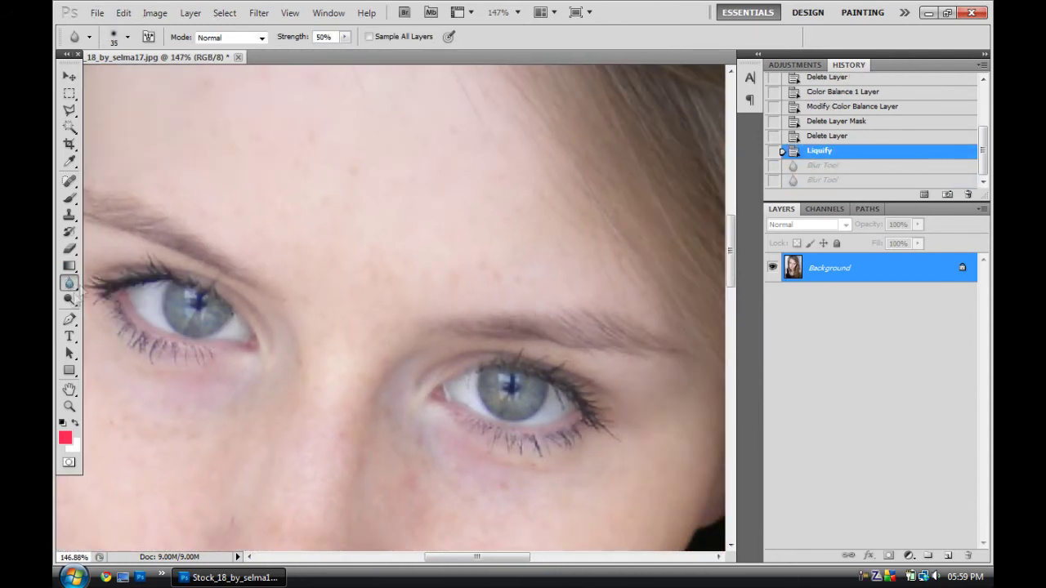
Step: Lightly burn both eyebrows with the Burn tool at Midtones, 10% exposure
left_click_drag(217, 221, 357, 273)
left_click_drag(415, 340, 220, 245)
key("ctrl+z")
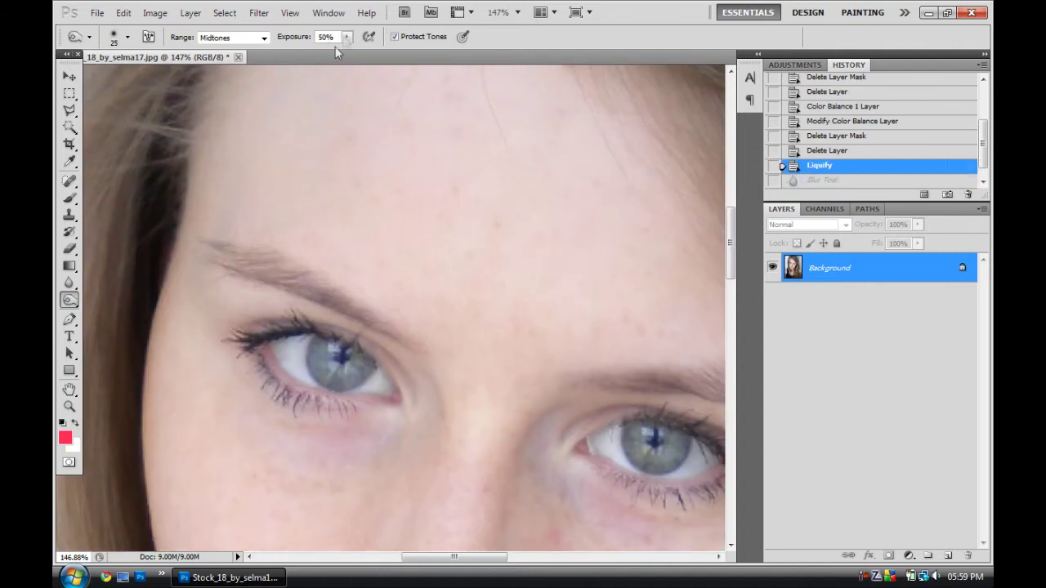
left_click_drag(284, 271, 209, 245)
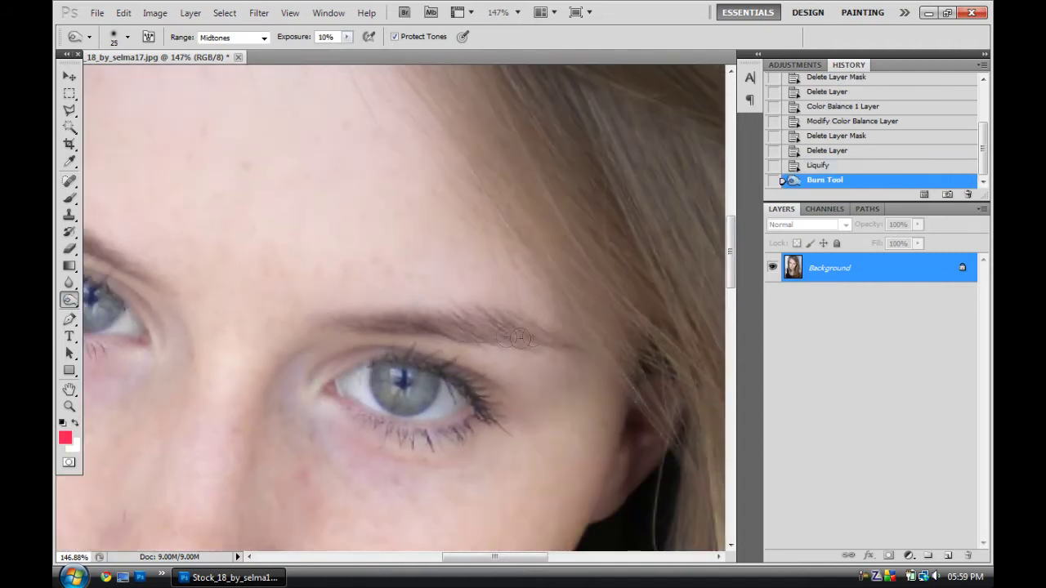
left_click_drag(417, 319, 514, 339)
Step: Add a new empty Layer 1 above the photo
scroll(609, 369, "down", 5)
scroll(507, 352, "up", 2)
scroll(424, 343, "up", 2)
scroll(385, 341, "up", 2)
scroll(446, 318, "up", 1)
left_click(948, 556)
left_click(69, 198)
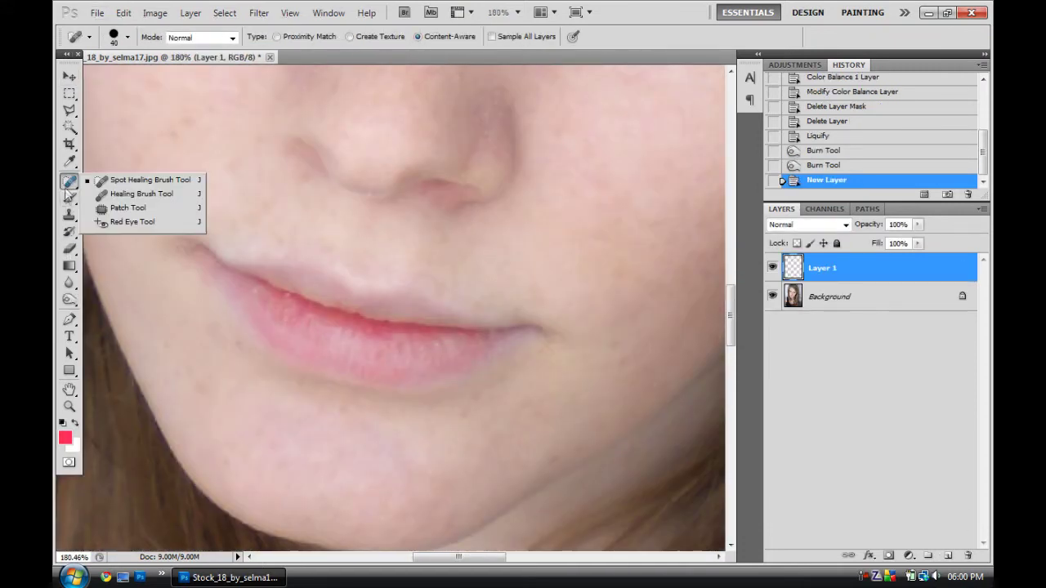
Step: Paint red over the lips on Layer 1, add a layer mask and try Overlay blending
scroll(311, 404, "up", 1)
mouse_move(343, 347)
left_mouse_down()
mouse_move(369, 351)
mouse_move(419, 302)
mouse_move(433, 376)
mouse_move(441, 347)
mouse_move(327, 380)
mouse_move(241, 284)
mouse_move(214, 266)
mouse_move(237, 294)
mouse_move(164, 220)
mouse_move(555, 327)
mouse_move(409, 392)
left_mouse_up()
key("bracketleft")
key("bracketleft")
key("bracketleft")
key("bracketleft")
key("bracketright")
left_click(888, 556)
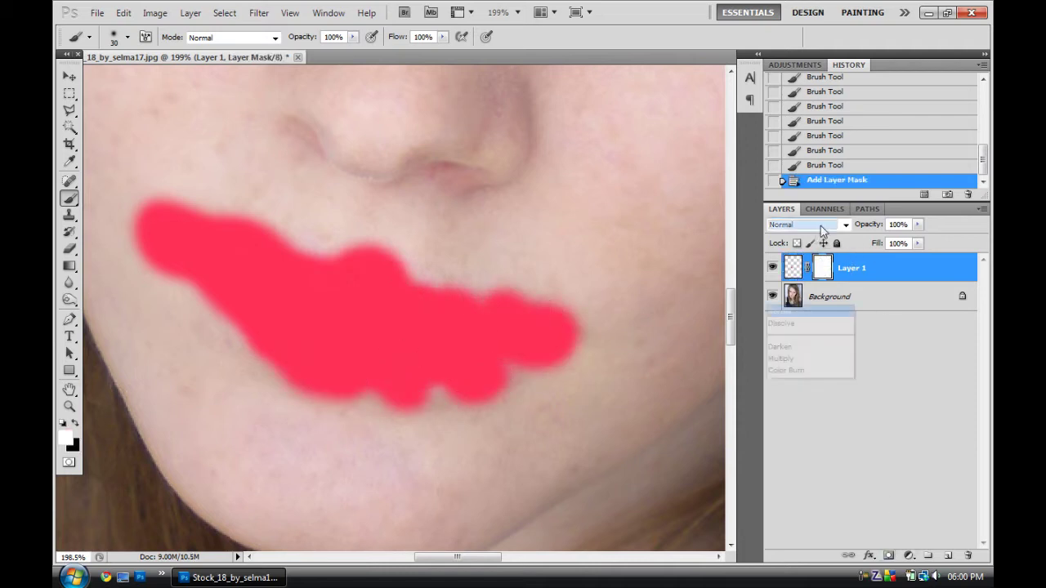
left_click(821, 228)
left_click(809, 183)
Step: Paint black on the mask to hide red spill above, below and at the lip corners
key("x")
mouse_move(302, 388)
left_mouse_down()
mouse_move(428, 404)
mouse_move(588, 351)
left_mouse_up()
left_click_drag(311, 238, 239, 210)
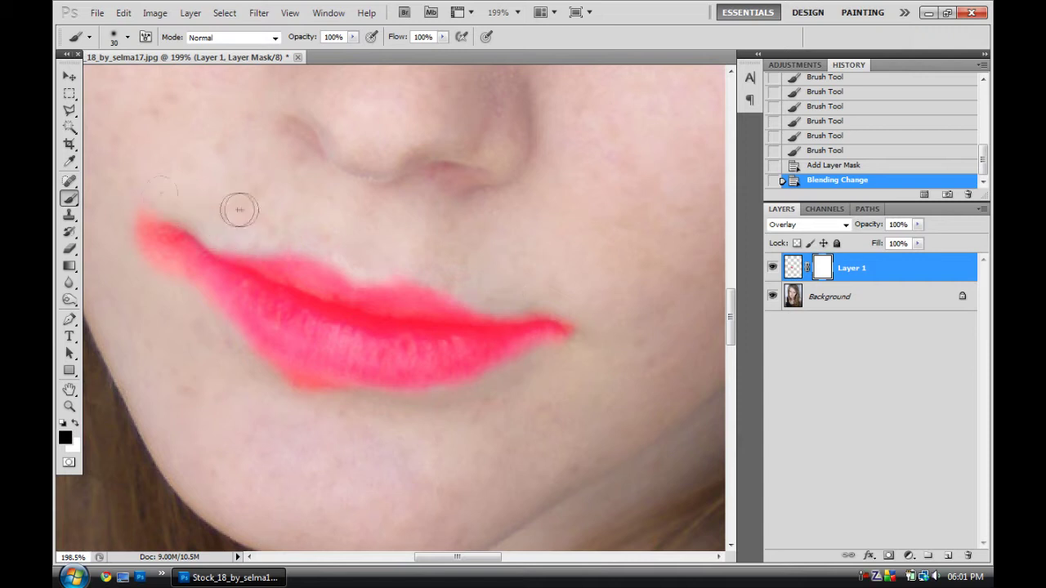
left_click_drag(176, 241, 147, 217)
key("]")
key("]")
key("]")
left_click_drag(567, 273, 610, 357)
scroll(417, 441, "down", 5)
Step: Blend the lip tint layer as Soft Light and lower its opacity to 35%, then slightly further
left_click(808, 224)
left_click(809, 238)
left_click(918, 224)
left_click_drag(846, 242, 869, 238)
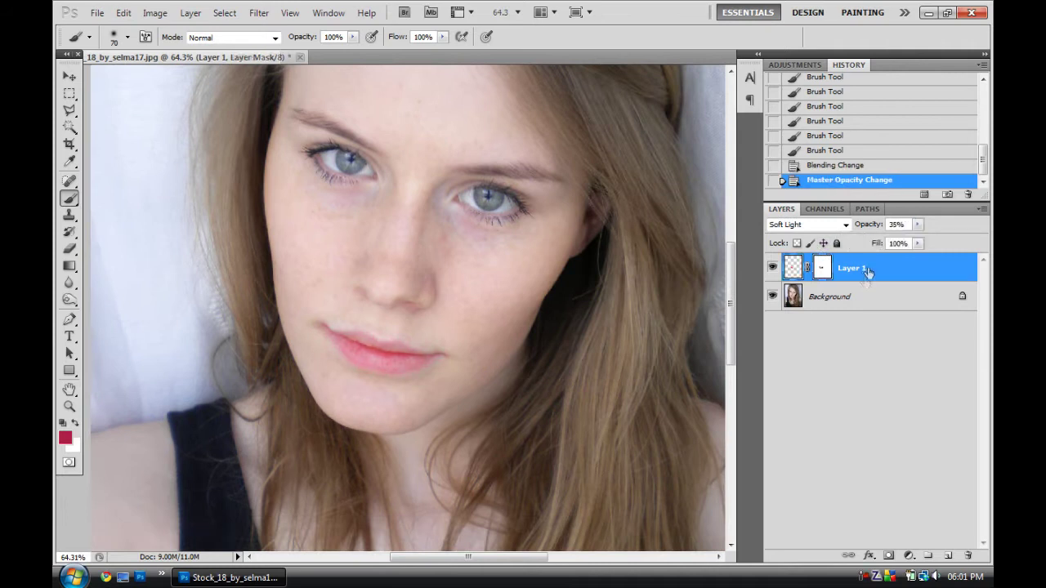
left_click(792, 268)
scroll(392, 311, "down", 3)
left_click(829, 296)
left_click(851, 267)
left_click(918, 224)
left_click_drag(920, 243, 909, 242)
Step: Spot-heal four blemishes on the cheeks of the Background layer
left_click(854, 297)
scroll(441, 294, "up", 5)
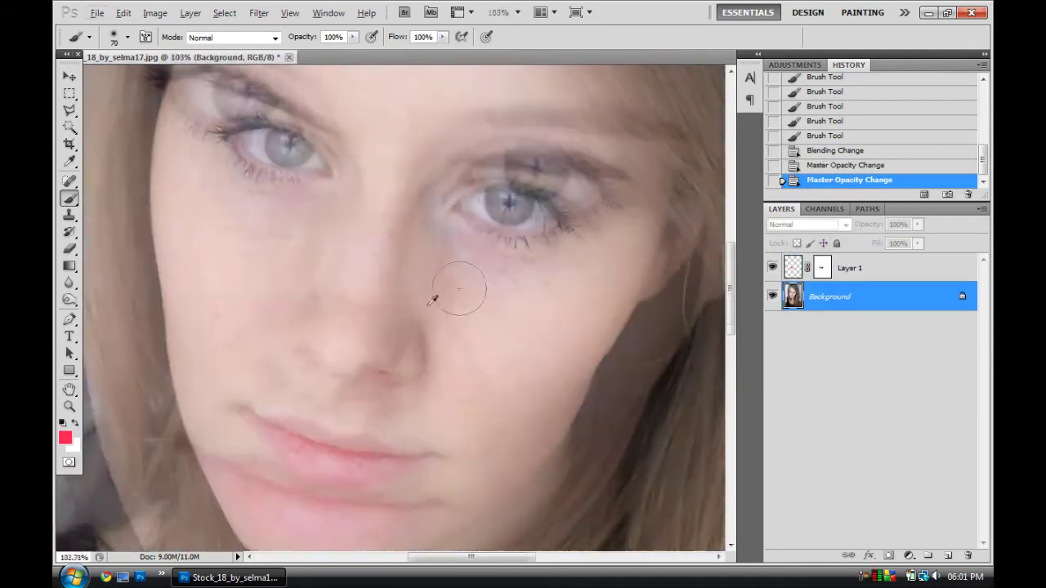
key("j")
left_click(426, 275)
left_click(503, 306)
left_click(565, 325)
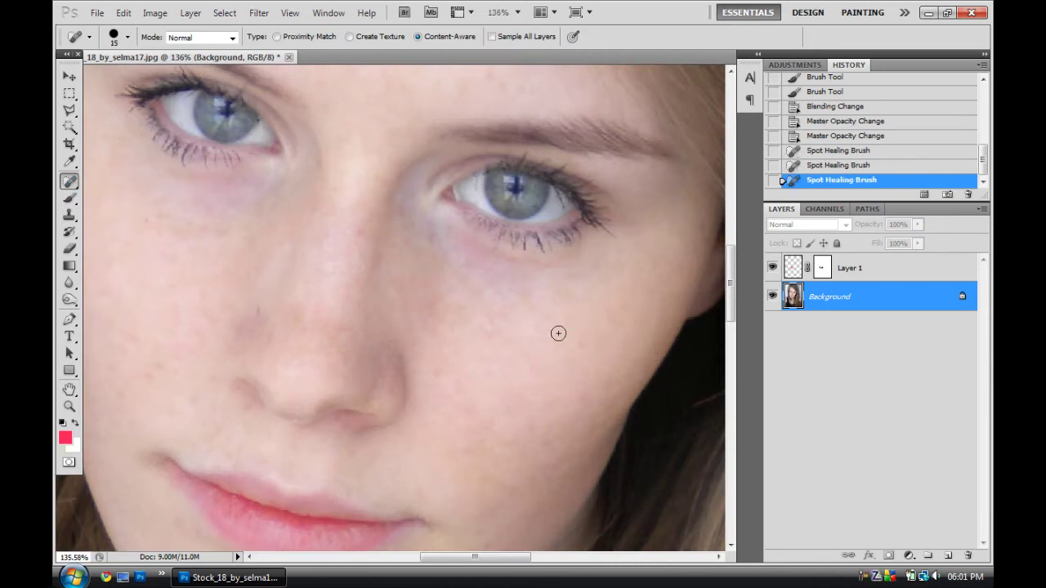
left_click(384, 394)
Step: Spot-heal the spots near the eye and on the forehead, then inspect the rest of the face
left_click_drag(640, 226, 504, 233)
scroll(504, 233, "up", 3)
left_click(400, 202)
left_click(479, 253)
left_click(556, 324)
left_click_drag(637, 451, 471, 268)
scroll(471, 269, "down", 5)
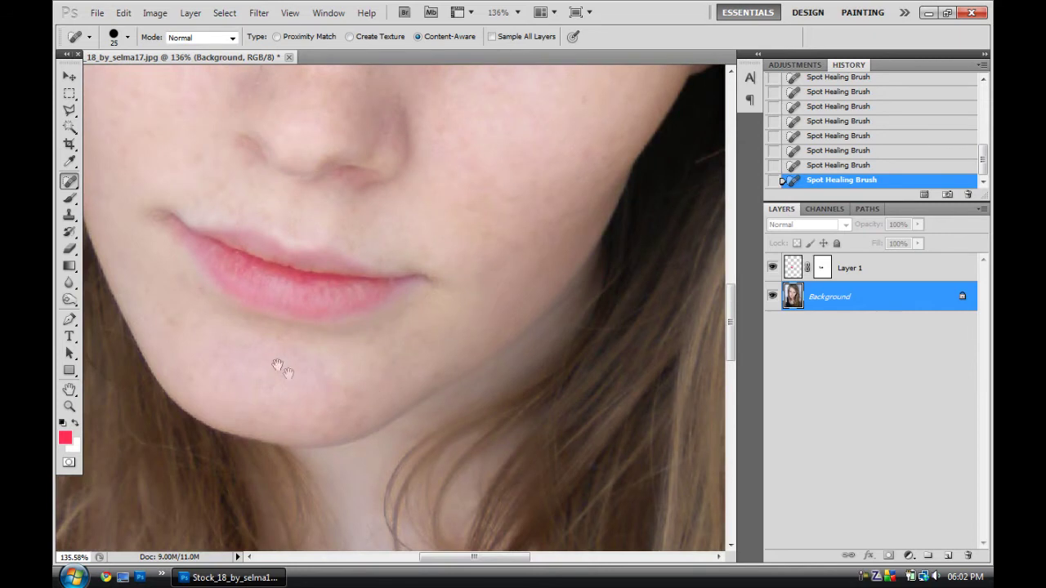
scroll(319, 221, "left", 3)
scroll(474, 252, "up", 2)
scroll(474, 234, "up", 3)
scroll(382, 284, "up", 2)
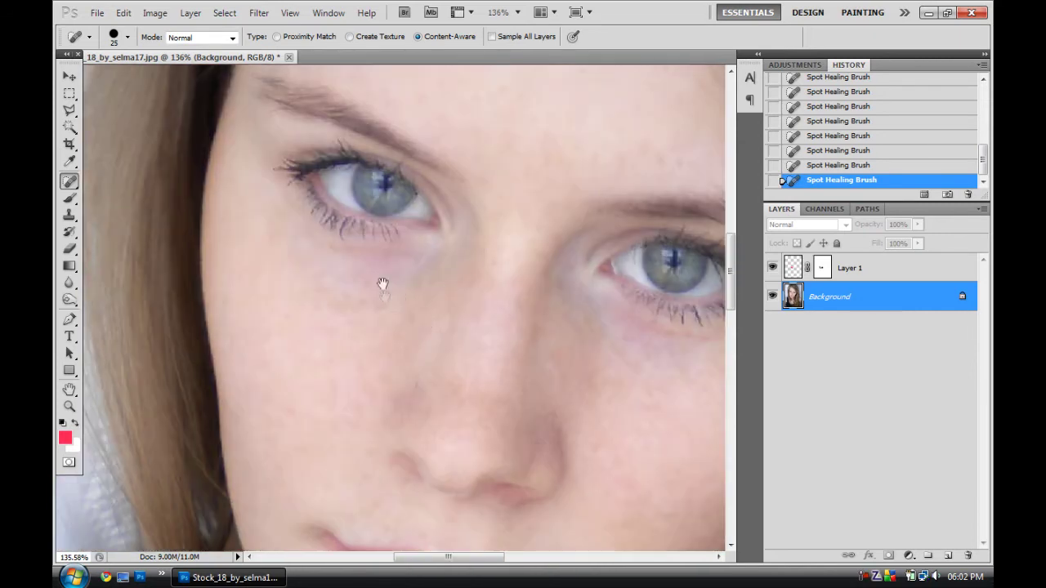
scroll(382, 284, "up", 2)
scroll(567, 193, "down", 3)
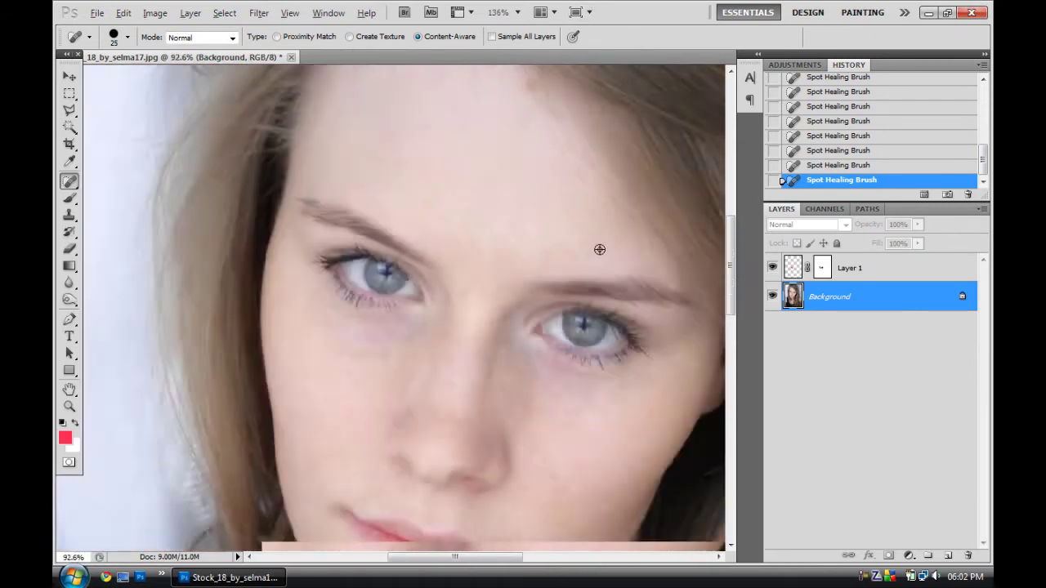
scroll(599, 250, "down", 2)
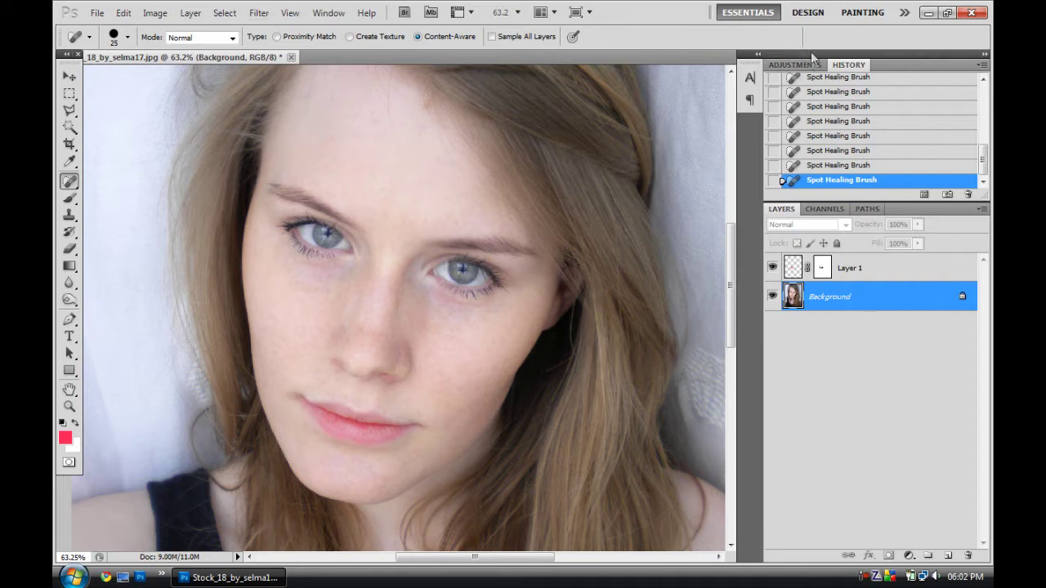
left_click(328, 12)
Step: Show the Actions panel, merge the layers and start the Skin Smoother action
left_click(347, 76)
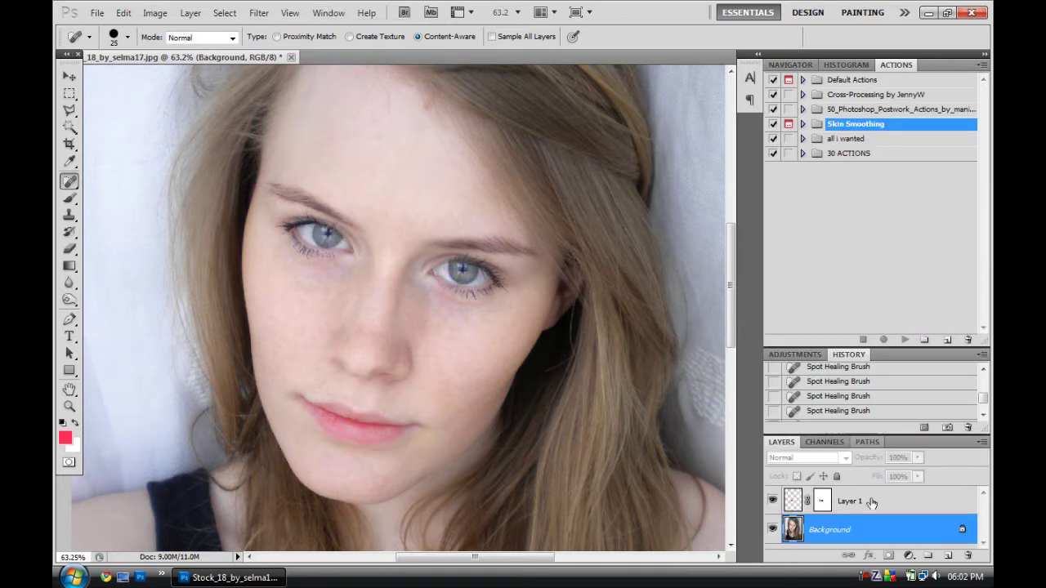
key("ctrl+e")
left_click(905, 339)
left_click(602, 247)
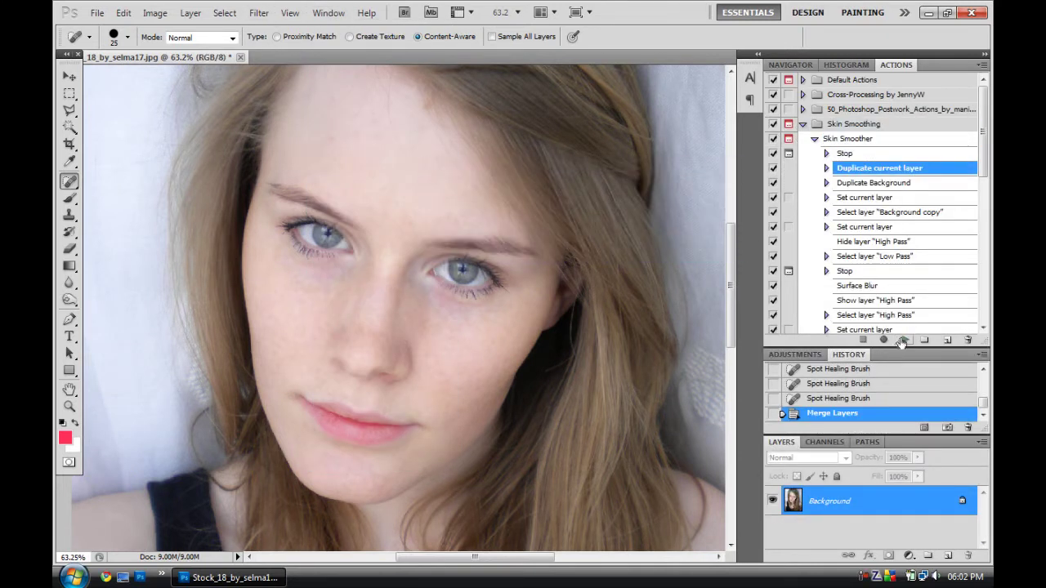
left_click(546, 240)
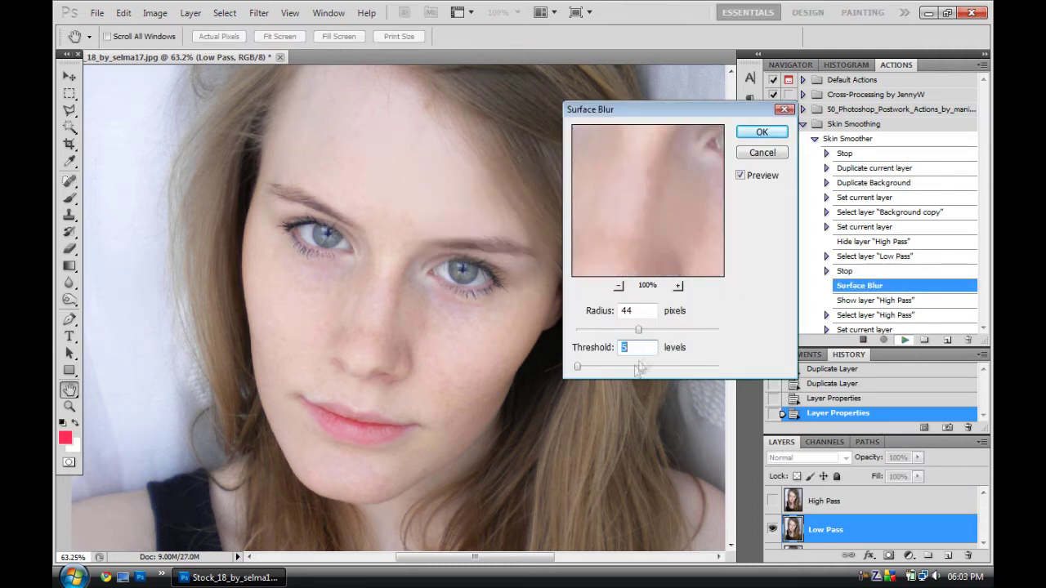
Step: Set the Surface Blur to radius 10 and threshold 8 and accept it
left_click_drag(583, 366, 594, 366)
left_click_drag(654, 329, 623, 330)
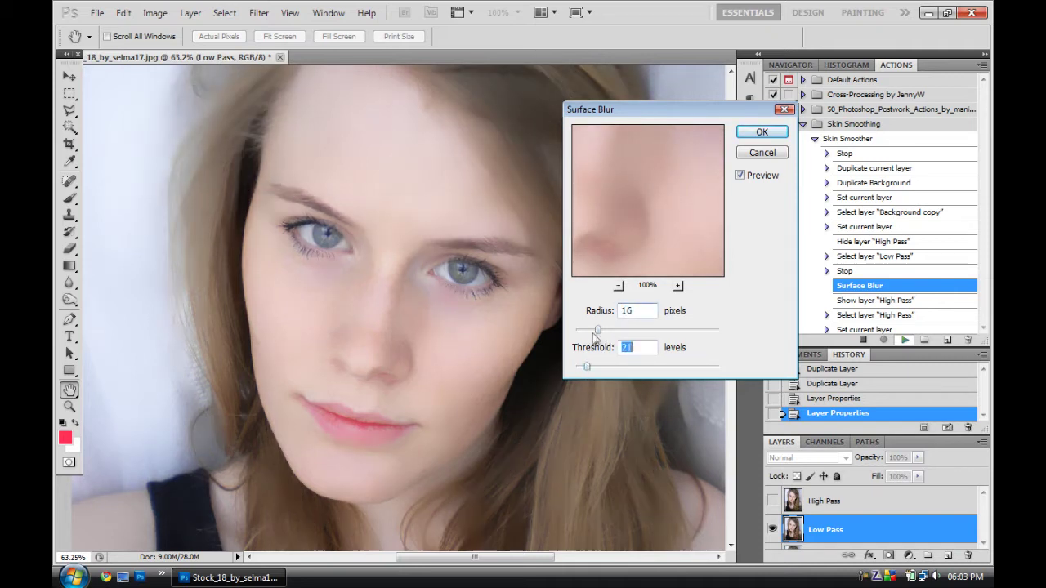
left_click_drag(653, 274, 656, 214)
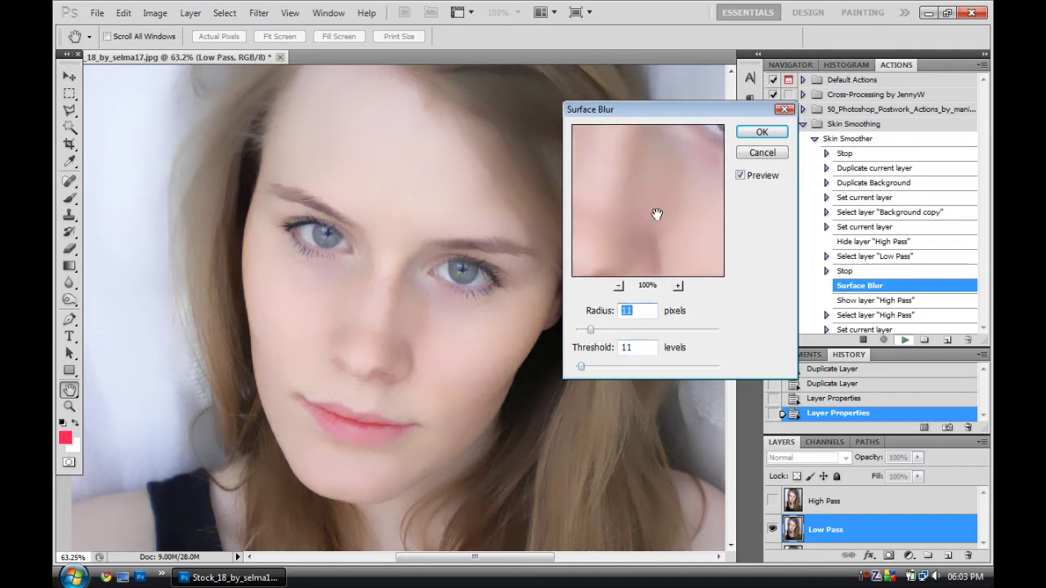
left_click_drag(591, 330, 588, 329)
mouse_move(605, 163)
left_mouse_down()
mouse_move(656, 243)
mouse_move(625, 147)
left_mouse_up()
left_click(571, 347)
left_click_drag(678, 169, 653, 221)
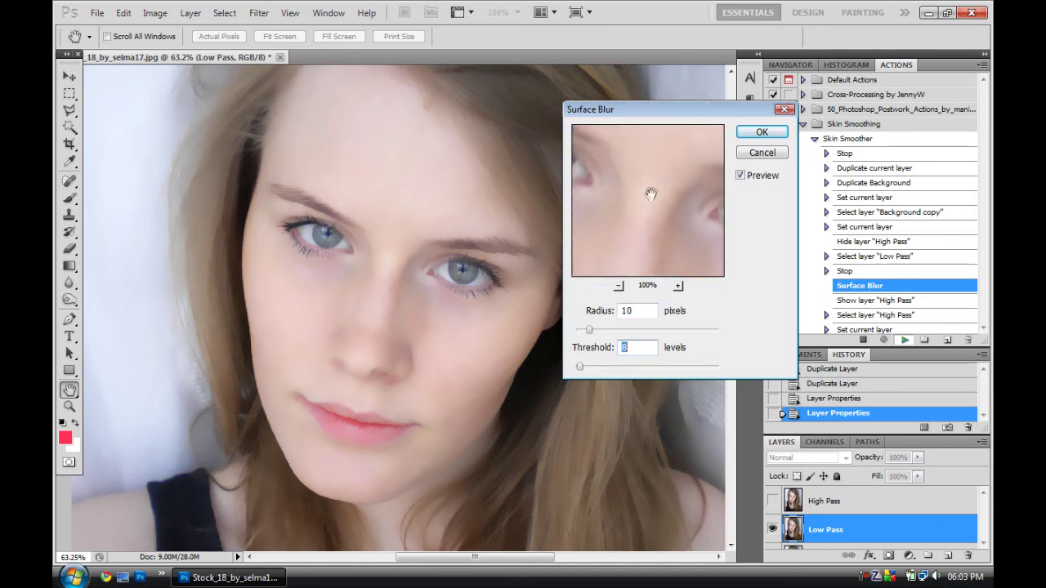
left_click(761, 131)
Step: Accept the High Pass and Brightness/Contrast steps to finish the action
left_click(522, 233)
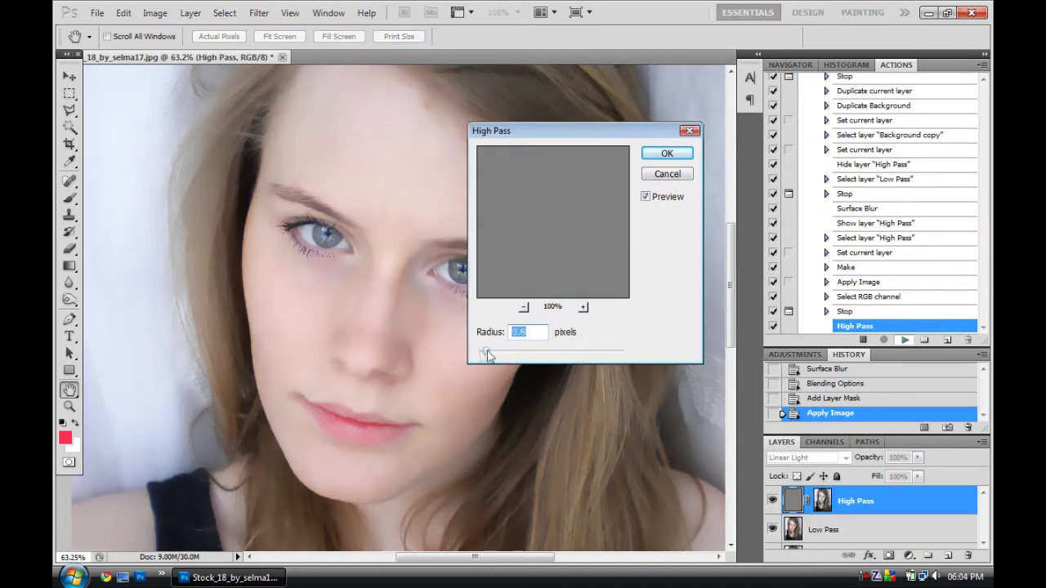
left_click(672, 154)
key("Return")
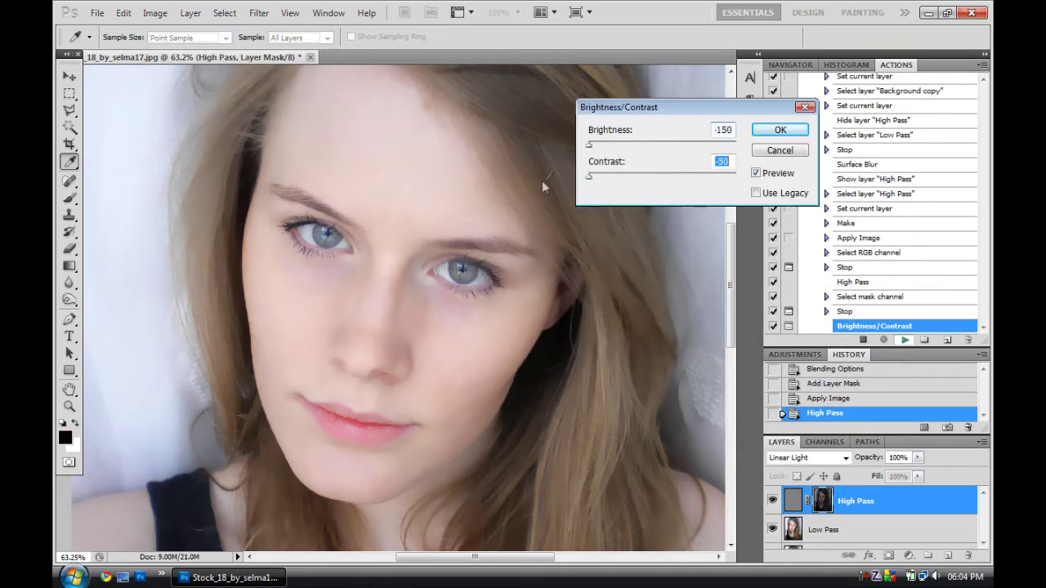
key("Return")
left_click(548, 241)
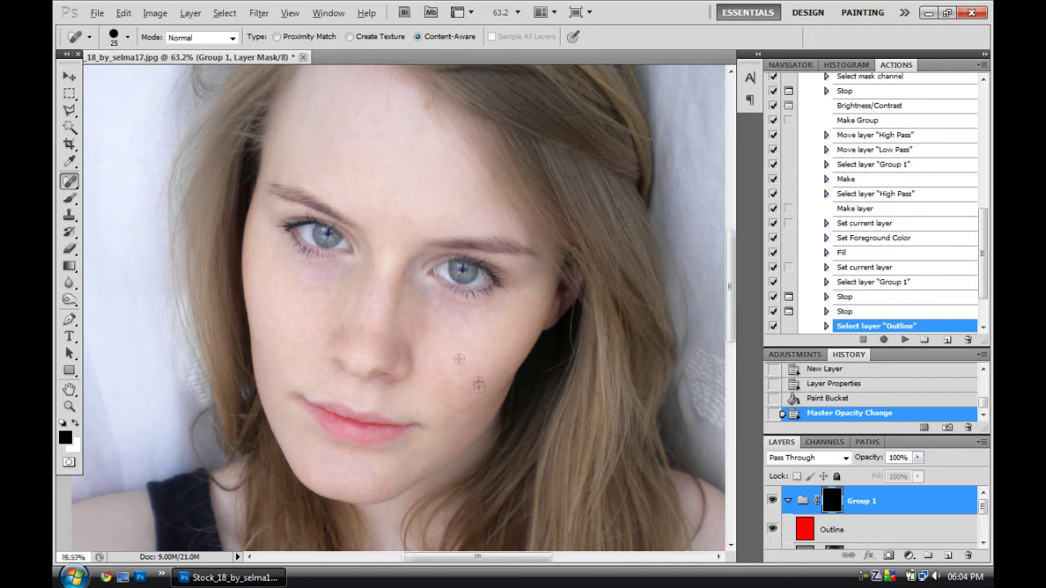
Step: Dab the cheek with the Brush and delete the Outline layer
scroll(389, 375, "up", 3)
left_click(69, 198)
left_click(122, 196)
left_click(245, 199)
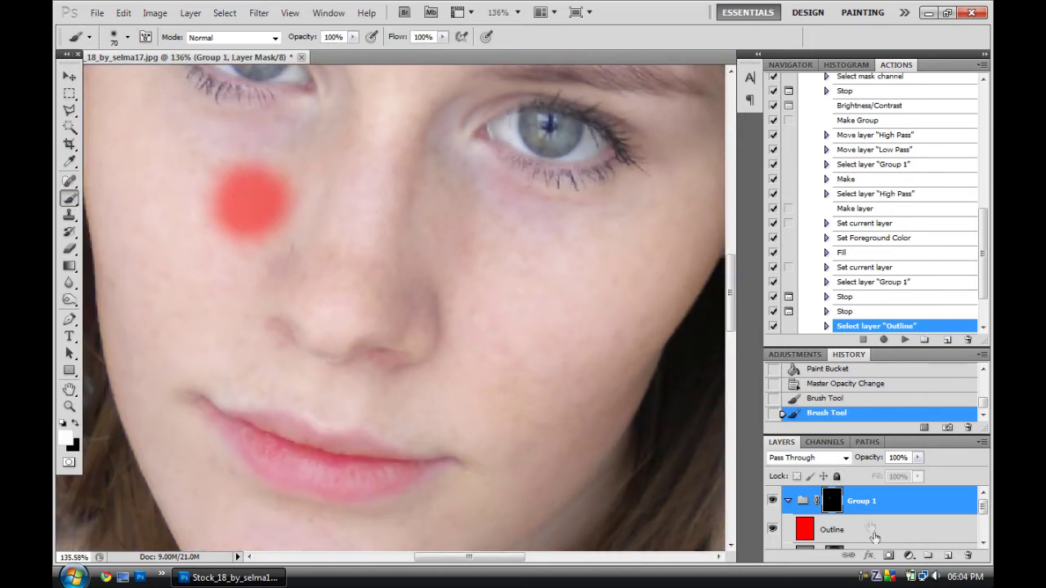
left_click(967, 556)
left_click(498, 226)
Step: Paint white on Group 1's mask to reveal smoothing above the lips and across the face
mouse_move(263, 147)
left_mouse_down()
mouse_move(316, 217)
mouse_move(345, 298)
left_mouse_up()
left_click_drag(329, 400, 327, 294)
left_click(366, 339)
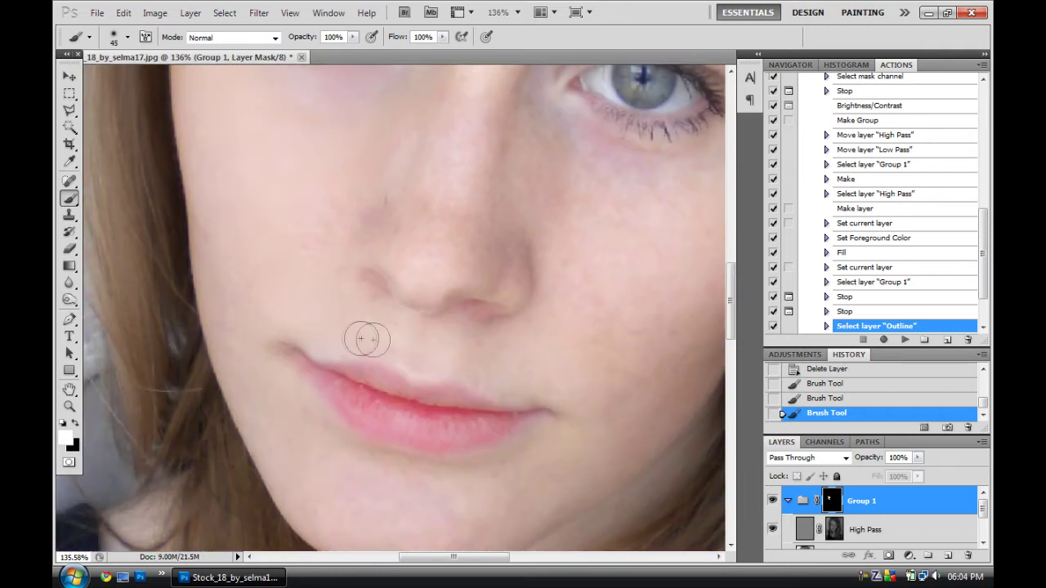
left_click(549, 225)
scroll(547, 237, "up", 2)
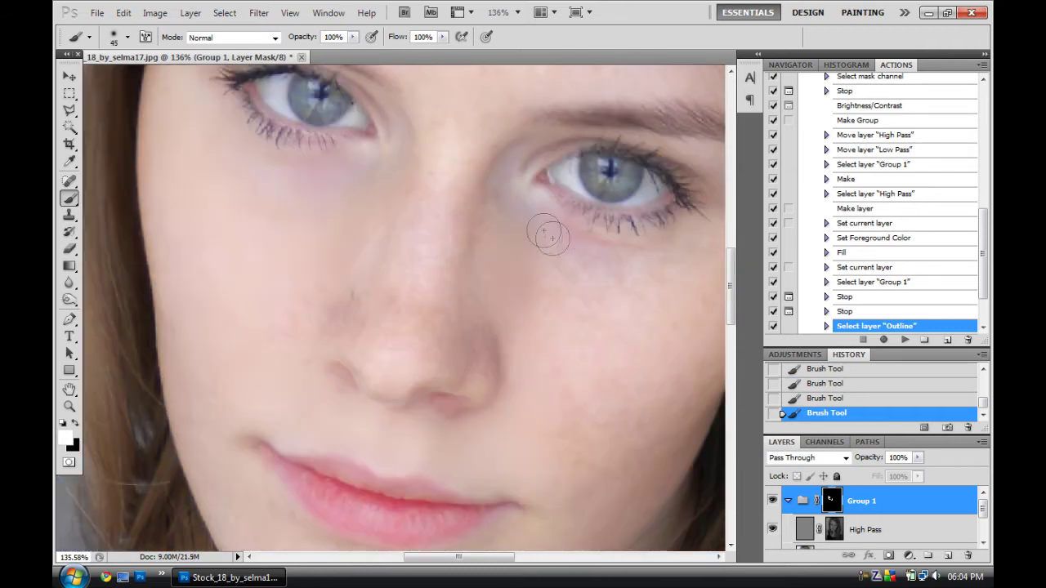
scroll(460, 345, "right", 4)
scroll(543, 233, "down", 2)
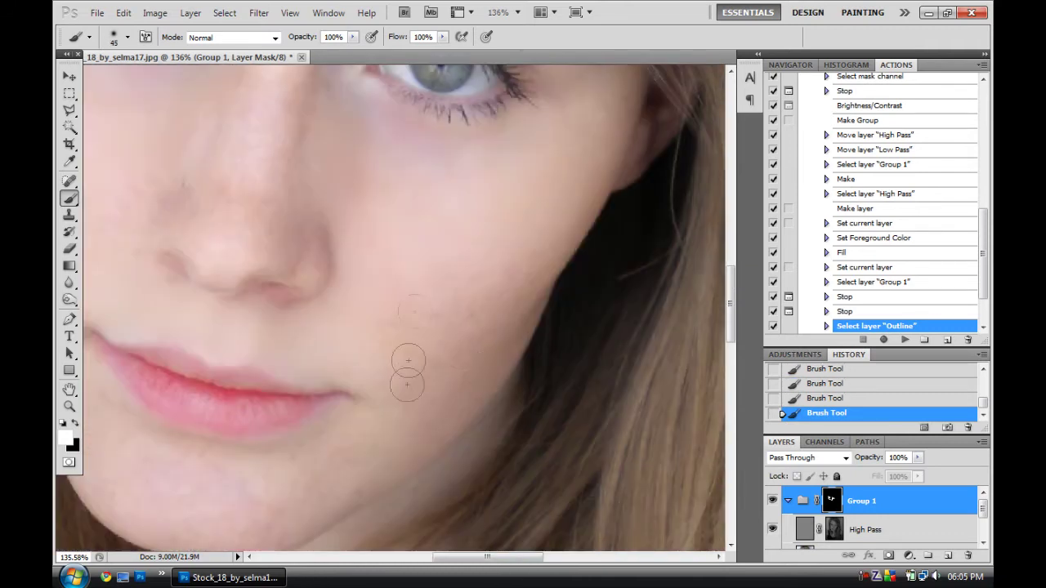
left_click_drag(520, 271, 578, 157)
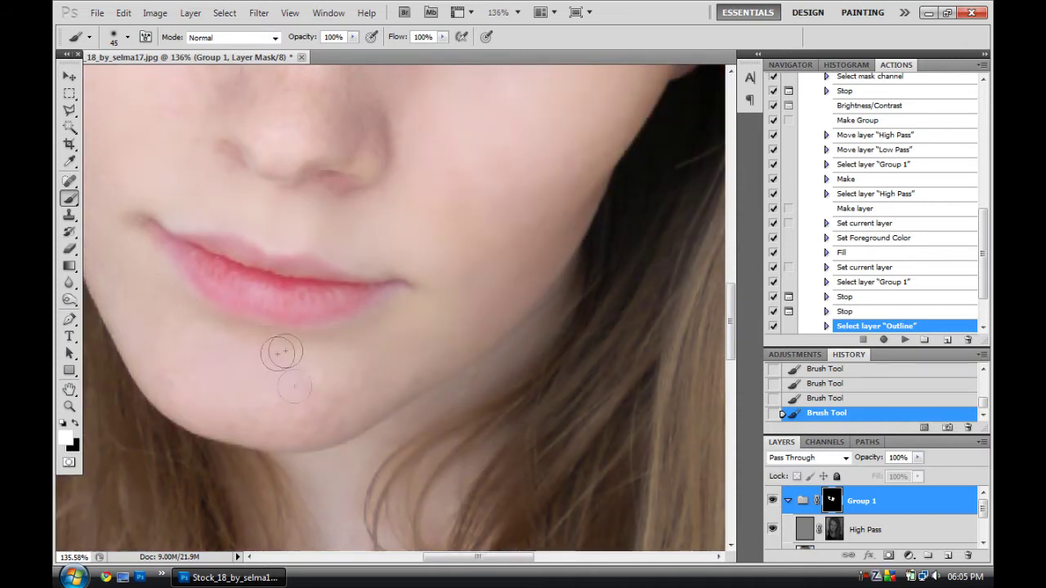
Step: Check the smoothing over forehead, nose and cheeks, then fit the whole portrait on screen
scroll(327, 376, "left", 4)
scroll(292, 353, "up", 1)
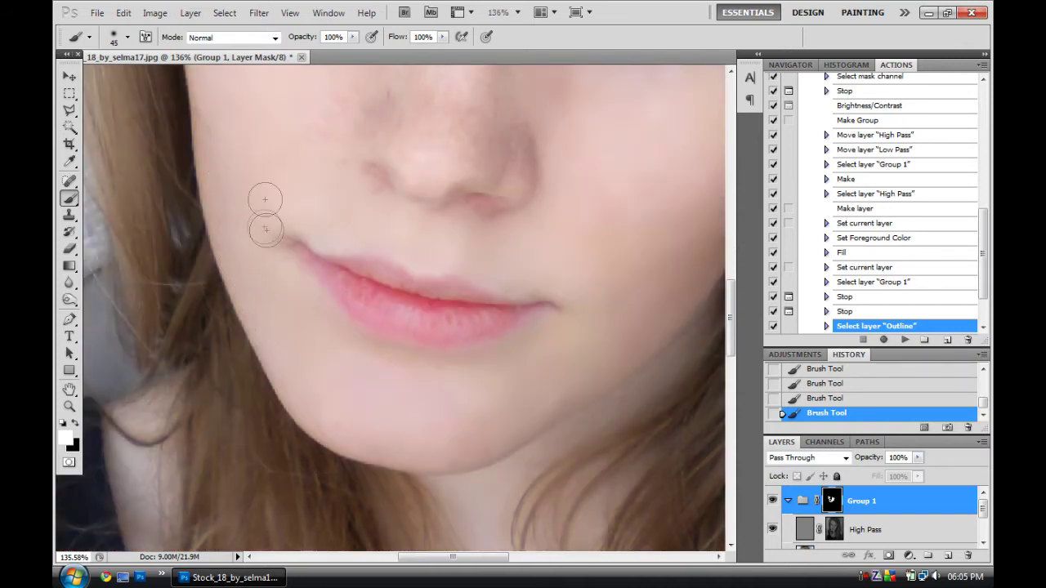
scroll(361, 261, "left", 2)
scroll(467, 218, "up", 4)
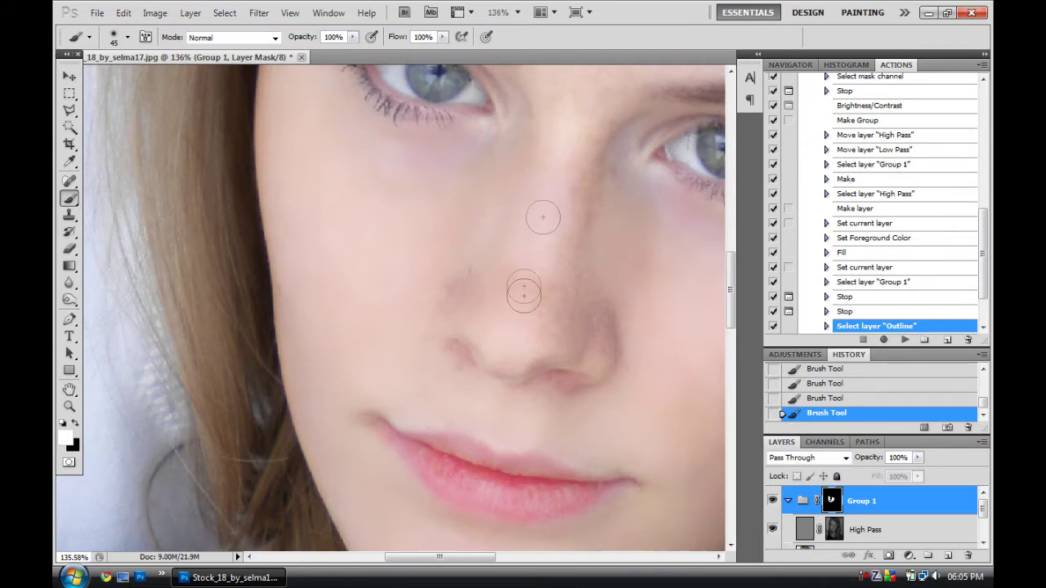
scroll(491, 217, "up", 3)
scroll(403, 264, "up", 3)
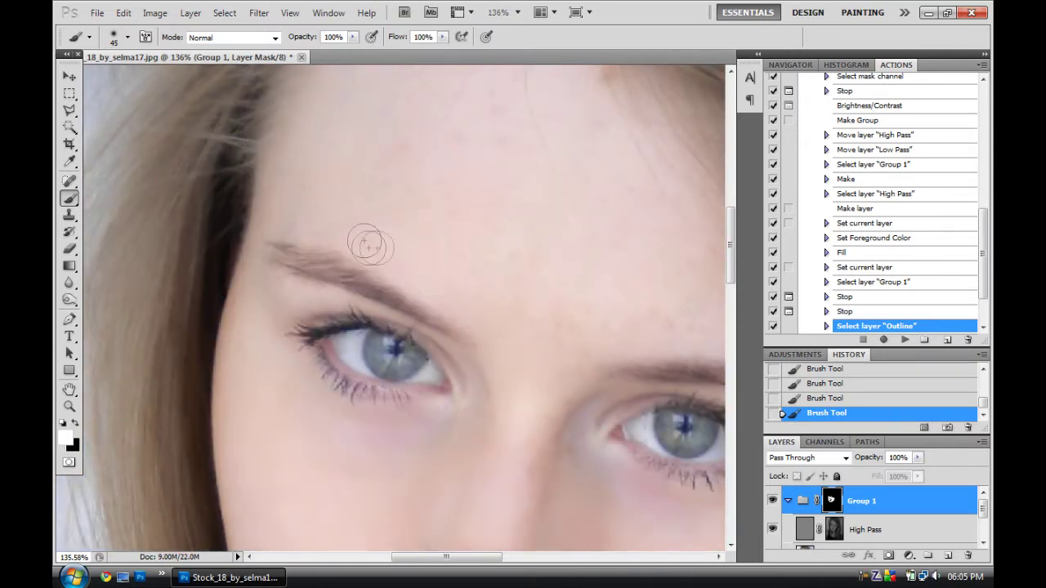
scroll(361, 119, "up", 3)
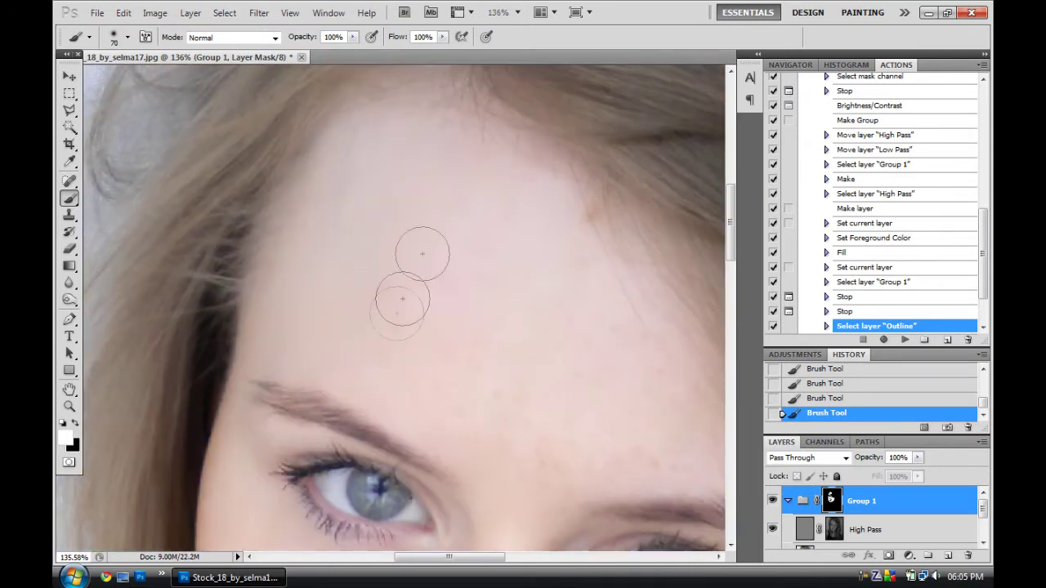
scroll(506, 413, "right", 3)
scroll(440, 383, "down", 2)
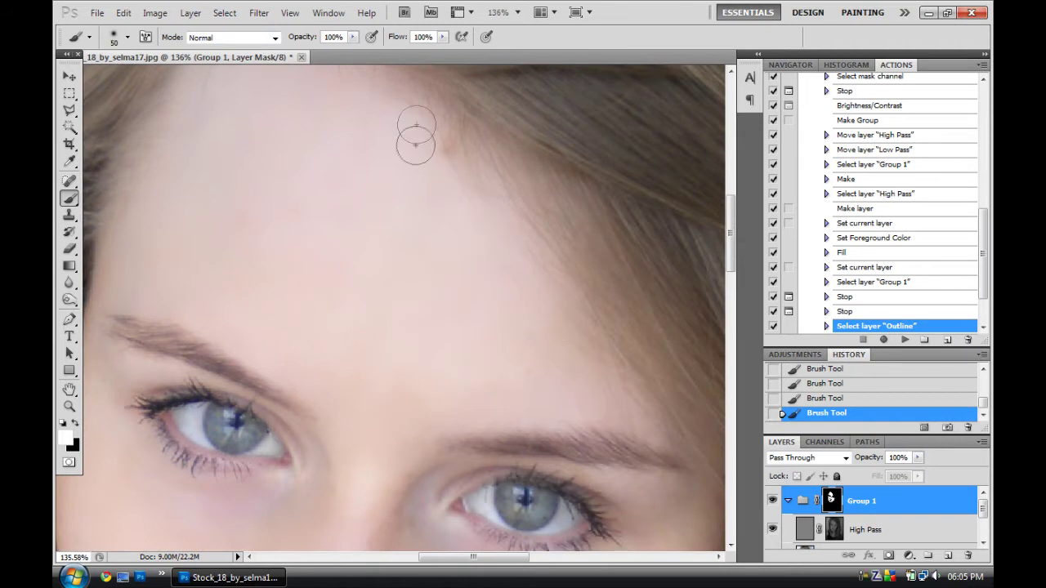
scroll(497, 349, "right", 3)
scroll(512, 353, "down", 3)
scroll(550, 359, "down", 3)
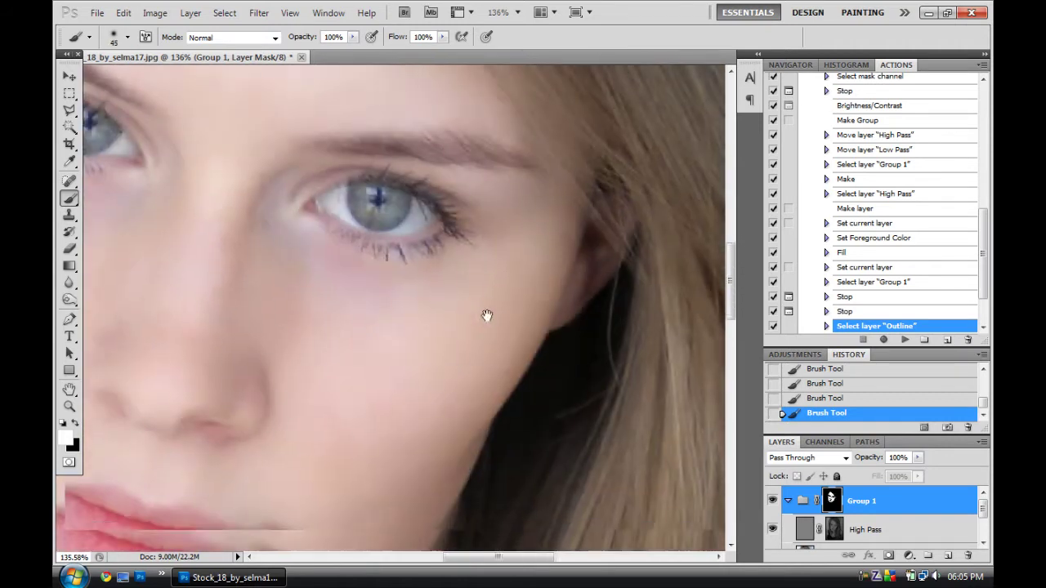
scroll(418, 217, "down", 3)
scroll(498, 420, "left", 6)
scroll(345, 373, "up", 2)
scroll(411, 305, "up", 2)
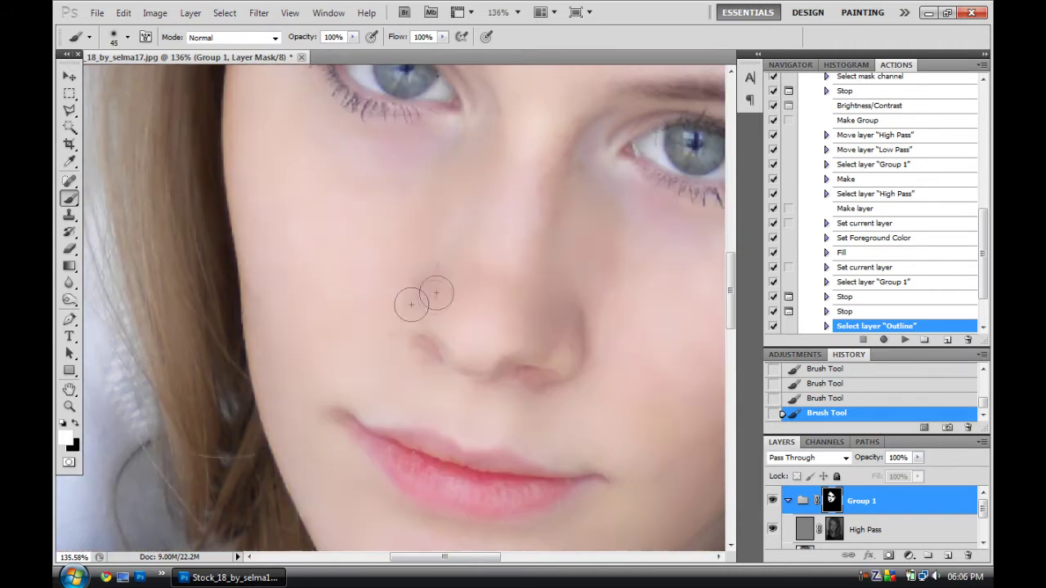
scroll(523, 270, "up", 2)
scroll(327, 318, "up", 2)
scroll(409, 335, "up", 2)
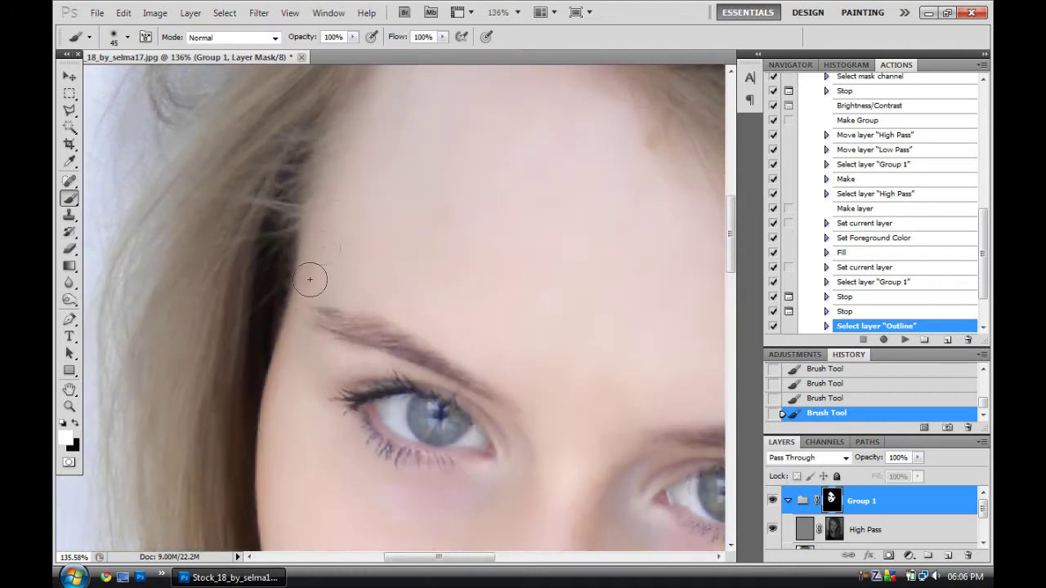
scroll(517, 353, "up", 3)
scroll(385, 225, "down", 2)
scroll(343, 245, "right", 4)
scroll(343, 245, "down", 4)
scroll(280, 292, "down", 3)
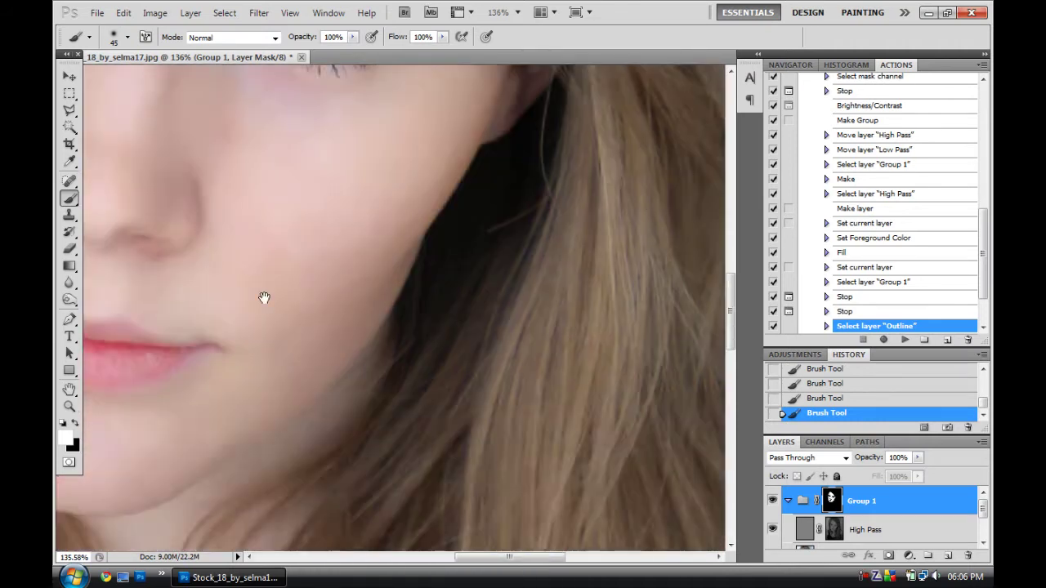
scroll(442, 398, "left", 3)
scroll(442, 398, "up", 2)
key("ctrl+0")
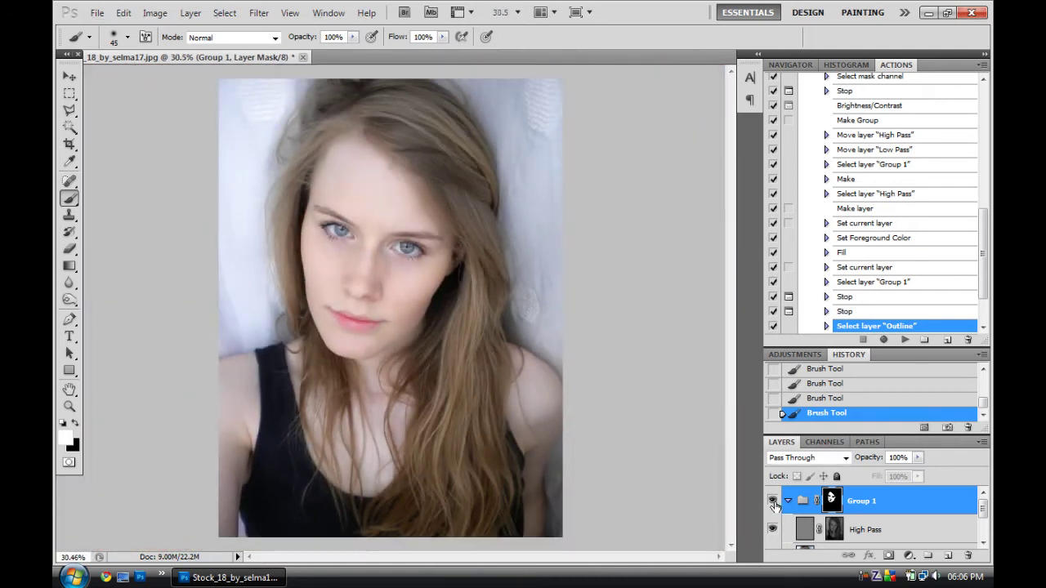
Step: Lower Group 1's smoothing opacity, load its face mask, and merge it into Background
left_click(787, 501)
left_click_drag(917, 457, 872, 477)
left_click(772, 501)
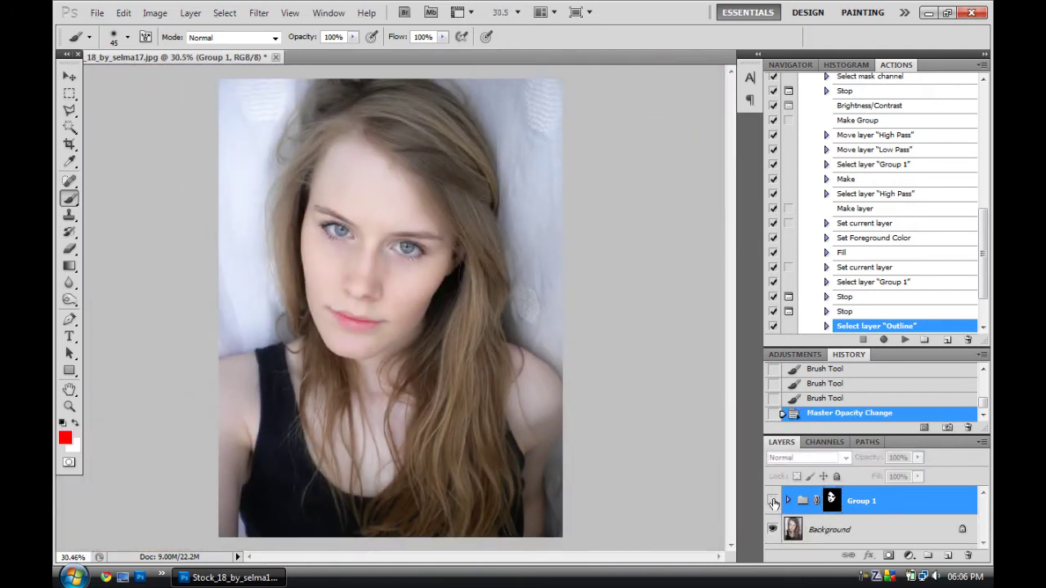
left_click(831, 499, "ctrl")
left_click(830, 499)
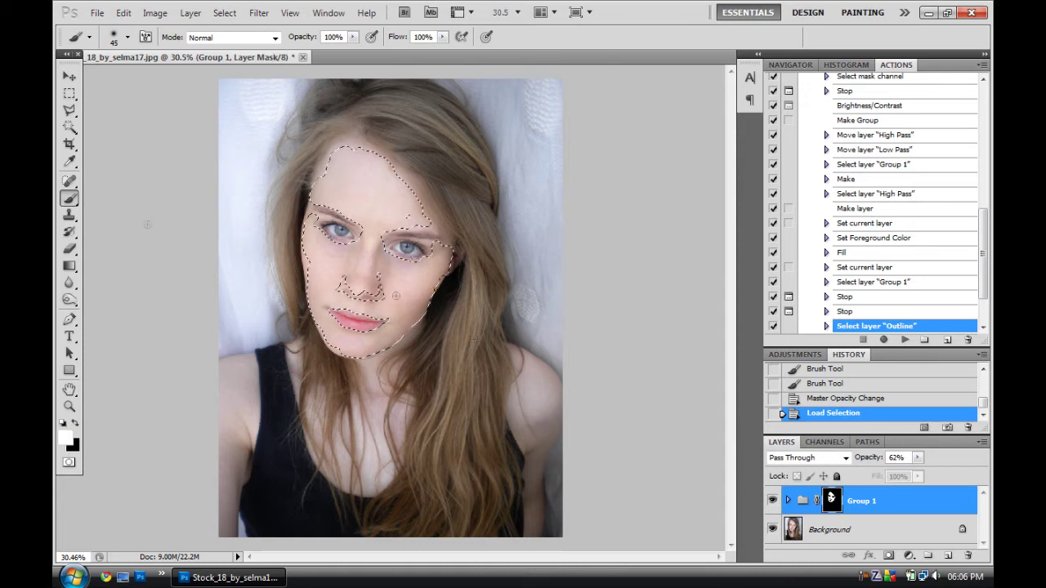
left_click_drag(327, 221, 318, 344)
left_click(830, 499, "ctrl")
key("ctrl+d")
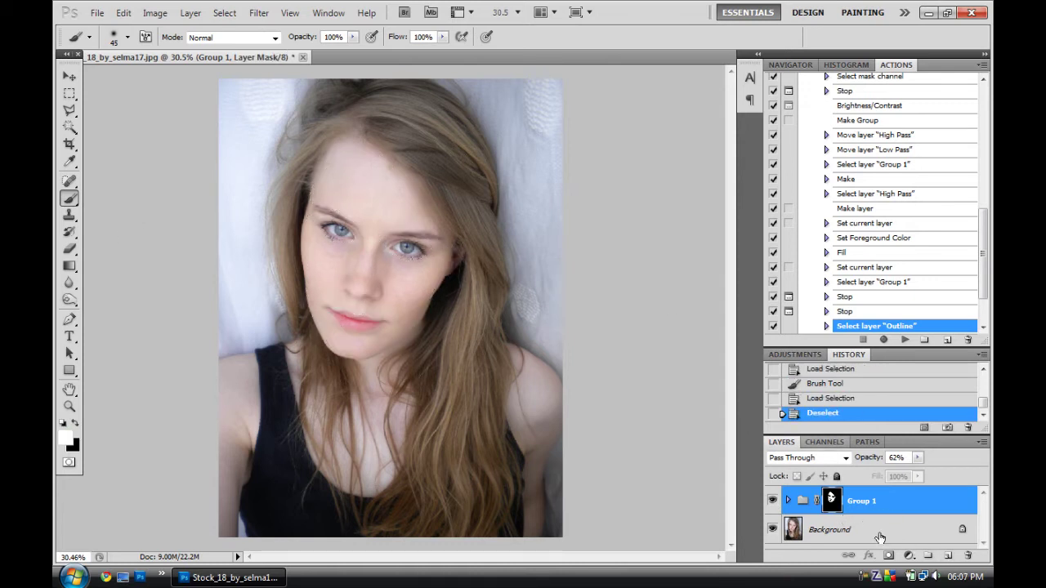
left_click_drag(899, 530, 950, 557)
left_click(890, 501, "shift")
key("ctrl+e")
Step: Paste the face area as Layer 1, set to Overlay blending at 8% opacity
left_click(830, 383)
key("ctrl+e")
key("ctrl+c")
key("ctrl+v")
left_click(808, 457)
left_click(805, 257)
left_click(918, 457)
left_click_drag(921, 476, 864, 478)
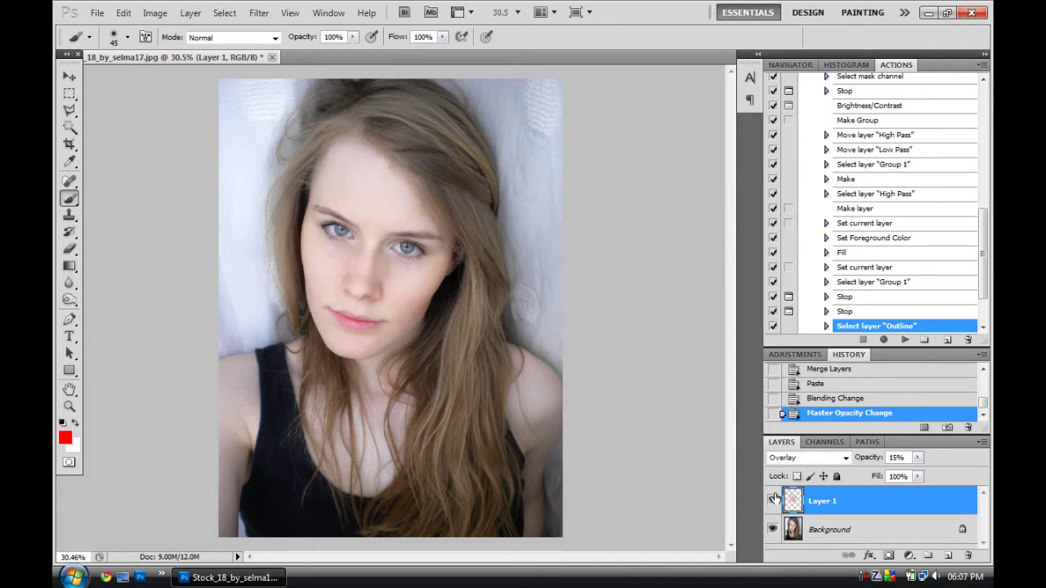
left_click(917, 457)
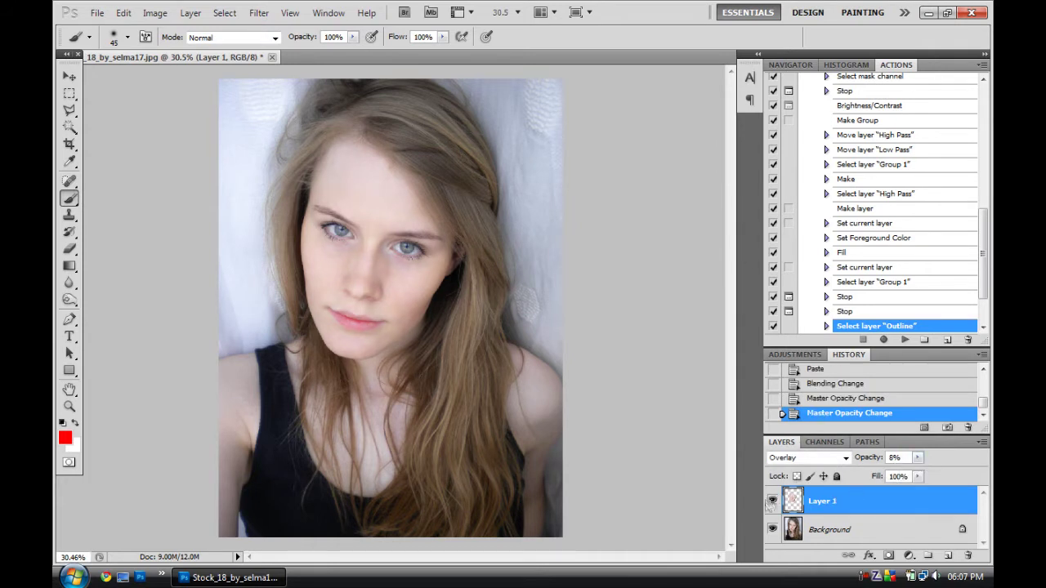
Step: Merge Layer 1 down so everything flattens into the Background layer
key("ctrl+e")
left_click(816, 398)
left_click(792, 500, "ctrl")
key("ctrl+e")
left_click(794, 353)
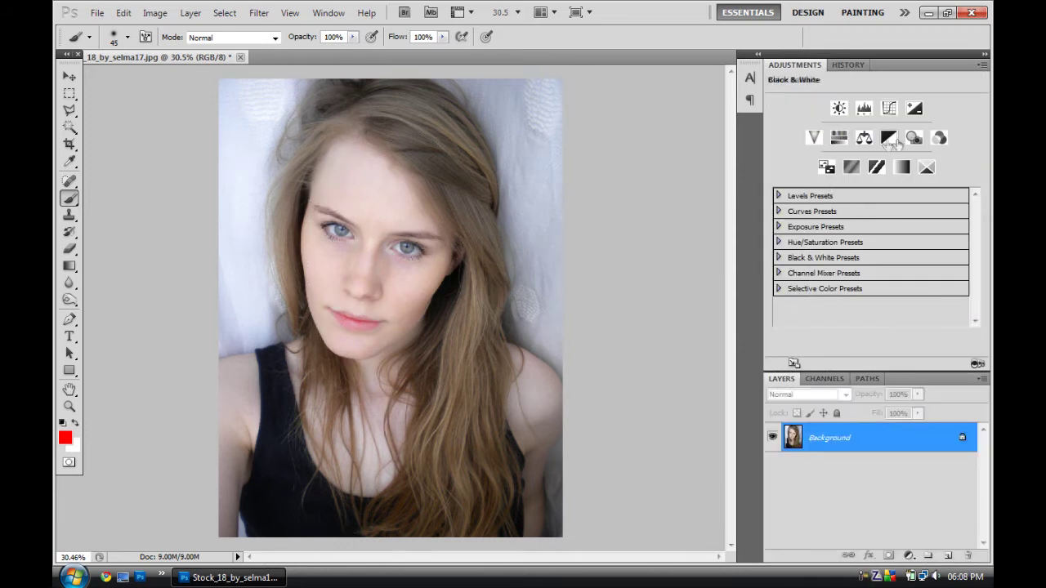
left_click(865, 138)
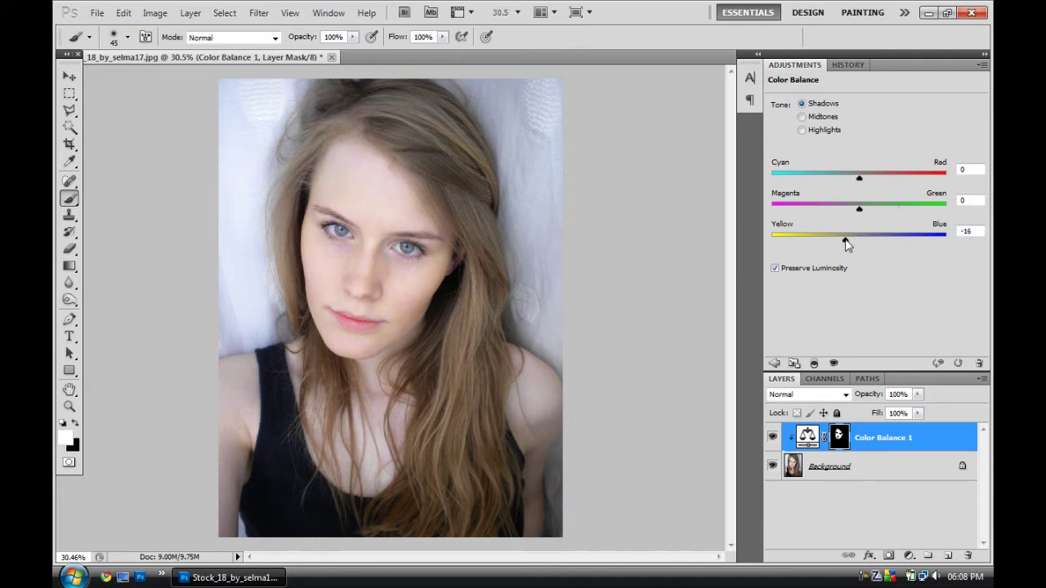
key("ctrl+z")
left_click(887, 159)
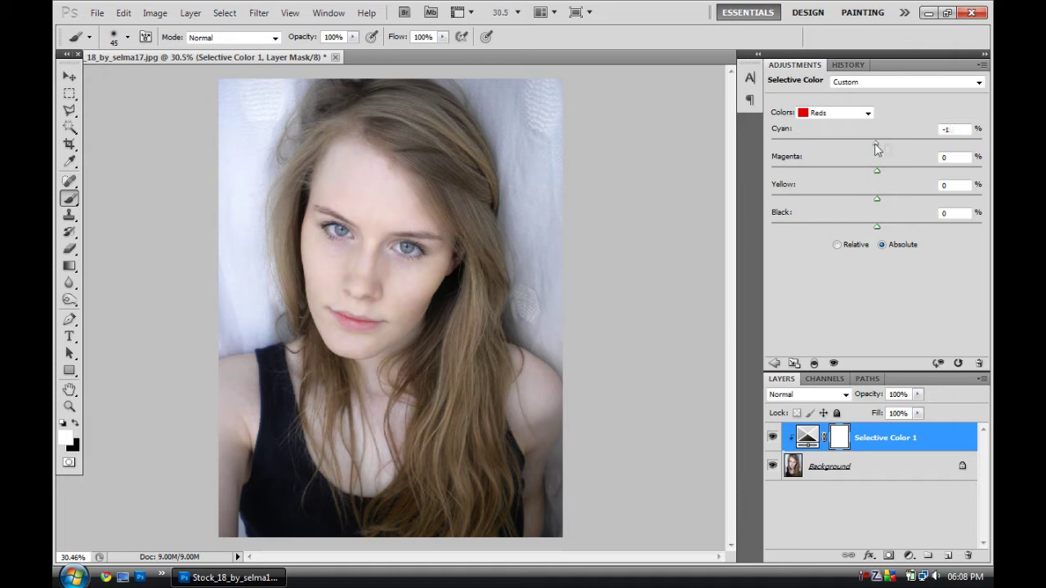
left_click(848, 65)
left_click(839, 211, "ctrl")
left_click_drag(839, 211, 967, 555)
left_click(490, 226)
left_click(810, 65)
left_click(967, 555)
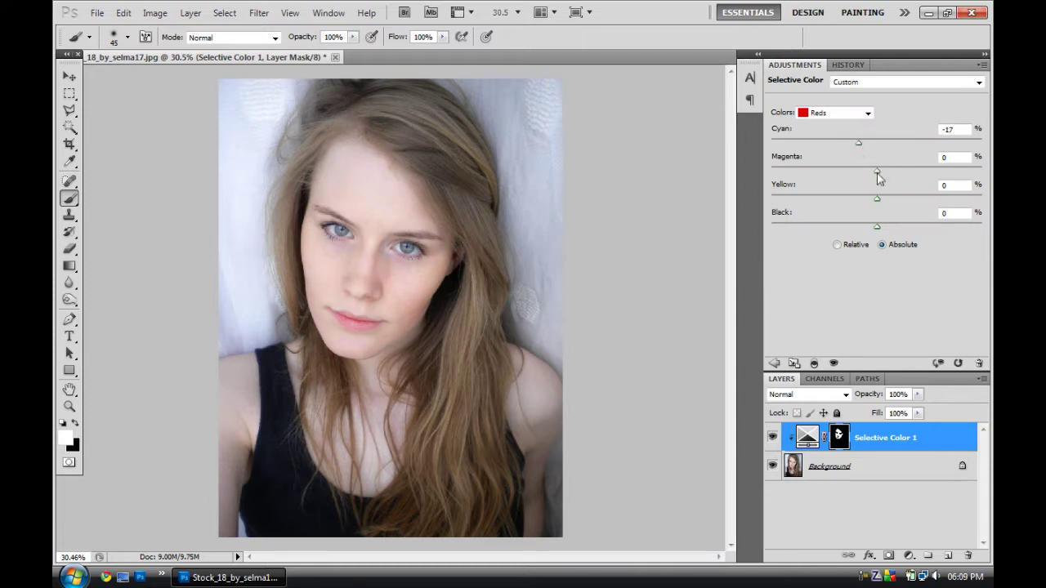
left_click_drag(877, 173, 812, 183)
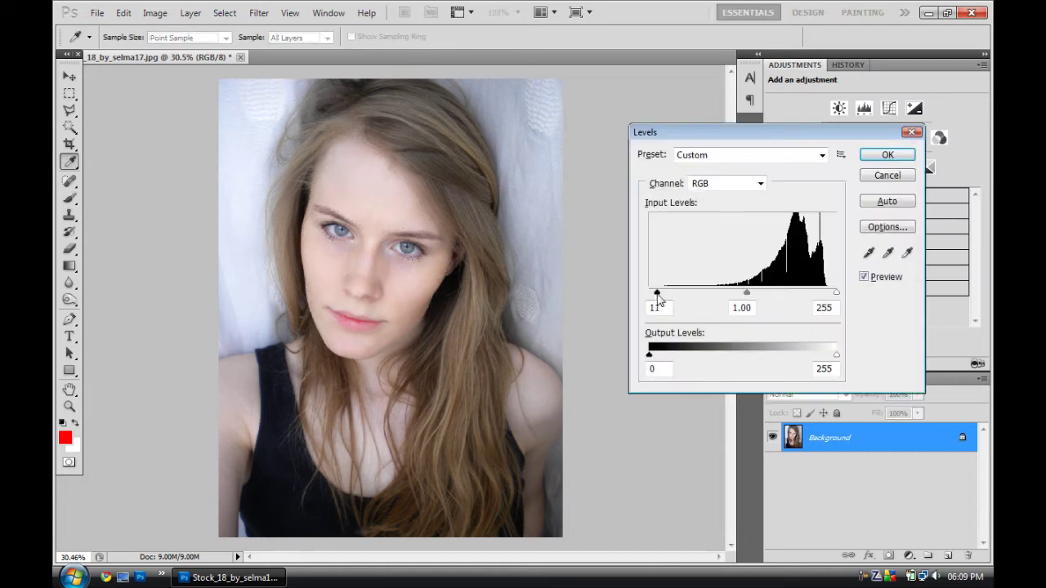
left_click_drag(658, 299, 663, 302)
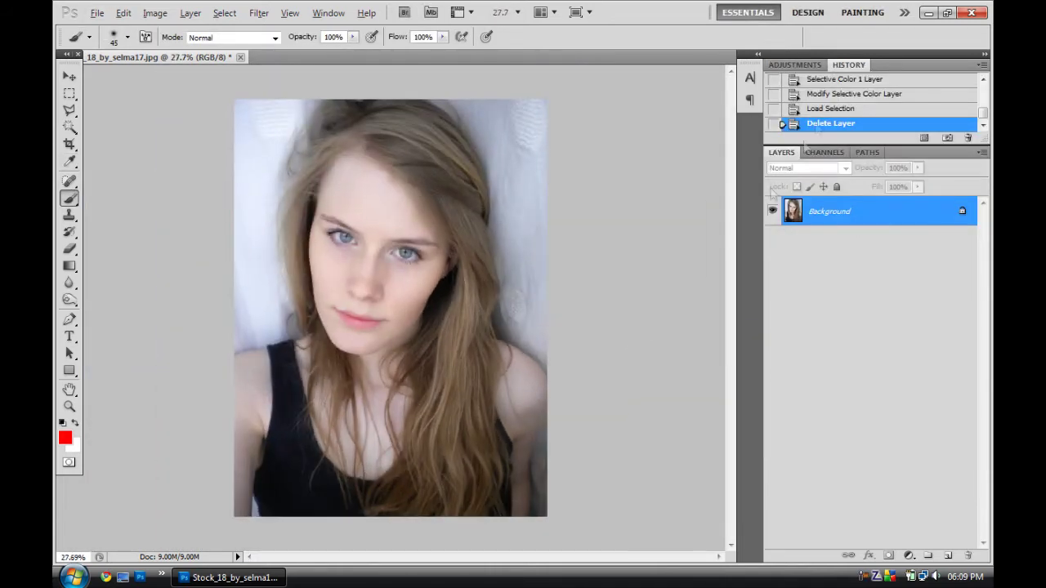
left_click(795, 65)
left_click(814, 138)
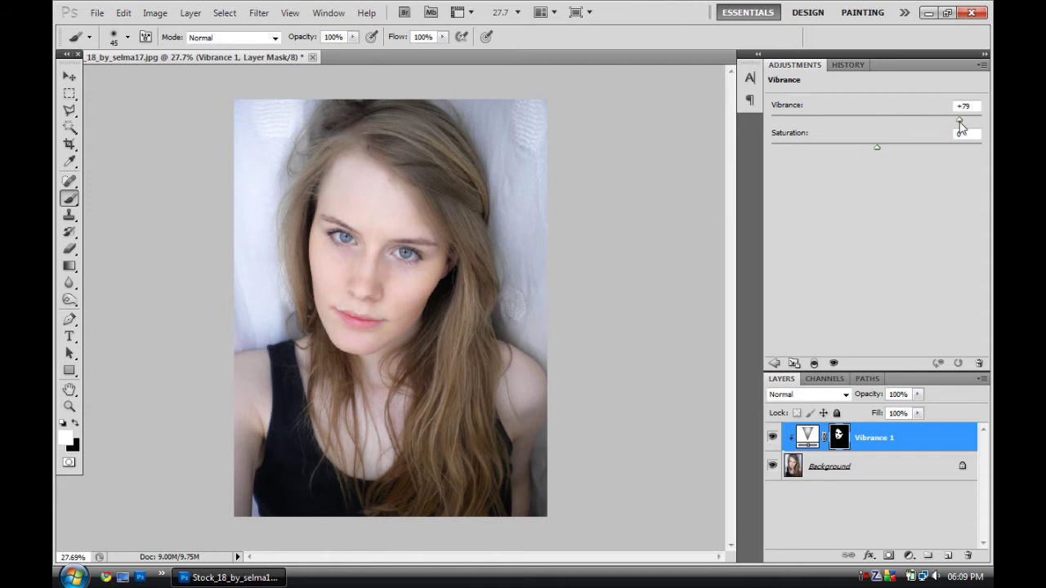
left_click(773, 438)
left_click_drag(876, 147, 897, 148)
left_click(967, 555)
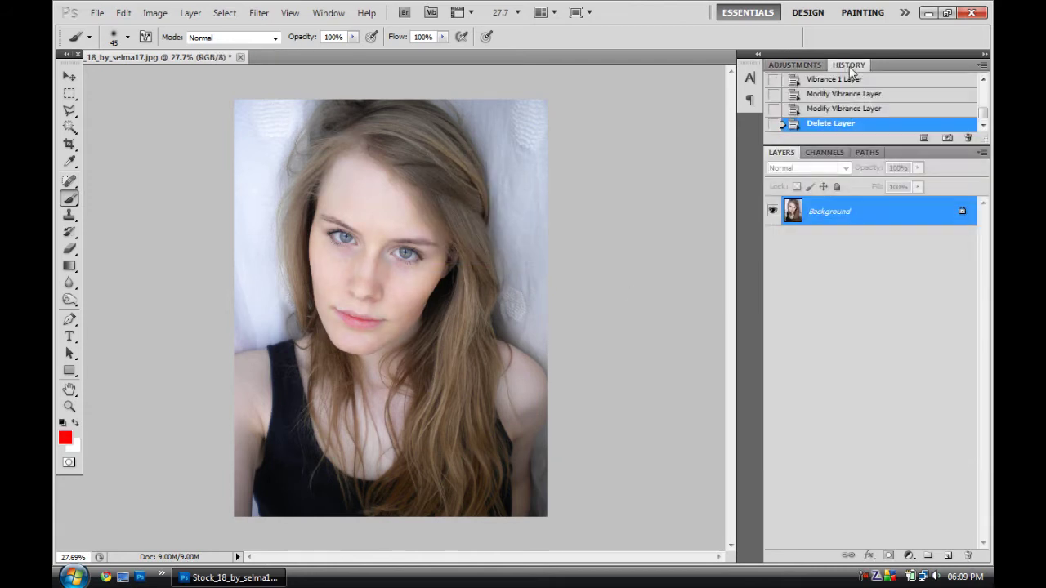
left_click(863, 137)
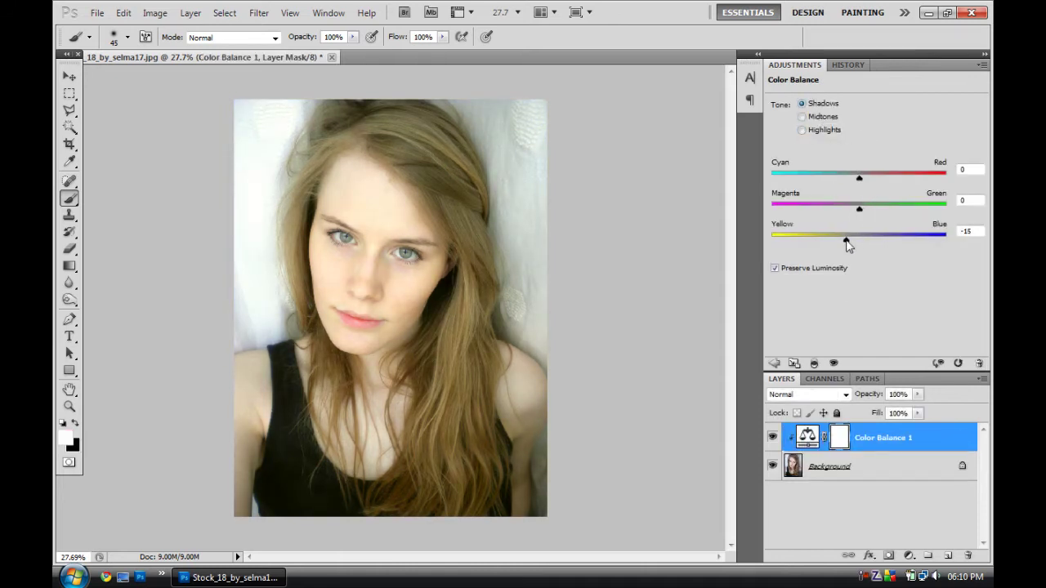
Step: Set Color Balance shadows to 0, −12, −12, invert the mask, and ready white paint
mouse_move(858, 177)
left_mouse_down()
mouse_move(870, 177)
mouse_move(854, 223)
left_mouse_up()
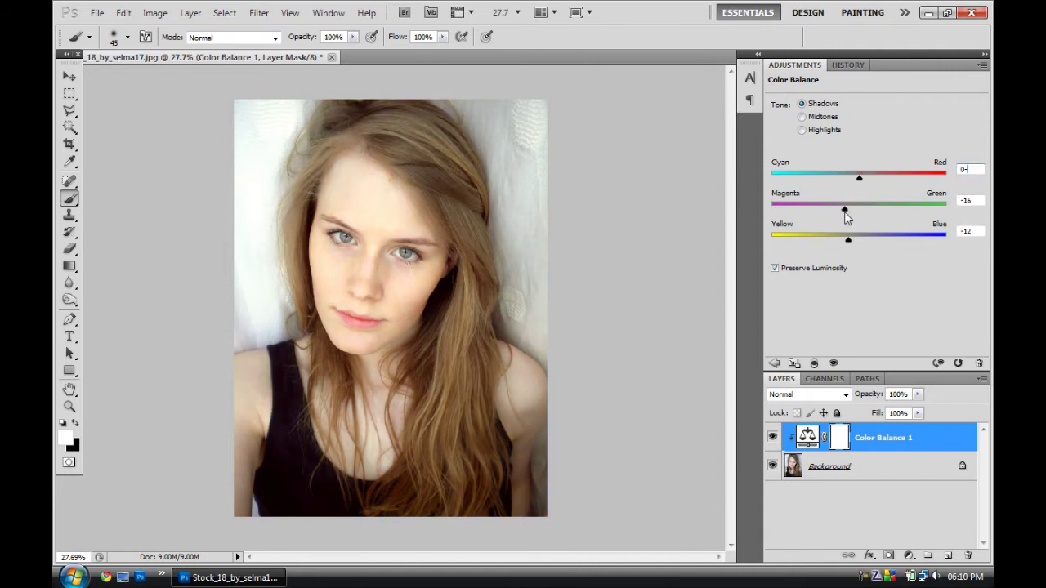
left_click(841, 440)
key("Return")
key("ctrl+i")
key("x")
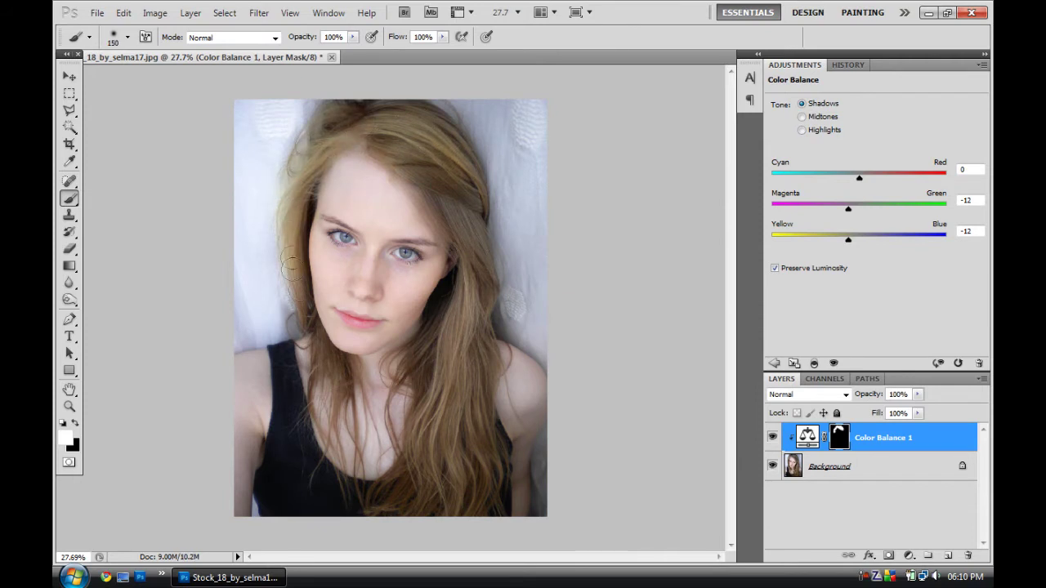
scroll(358, 472, "up", 5)
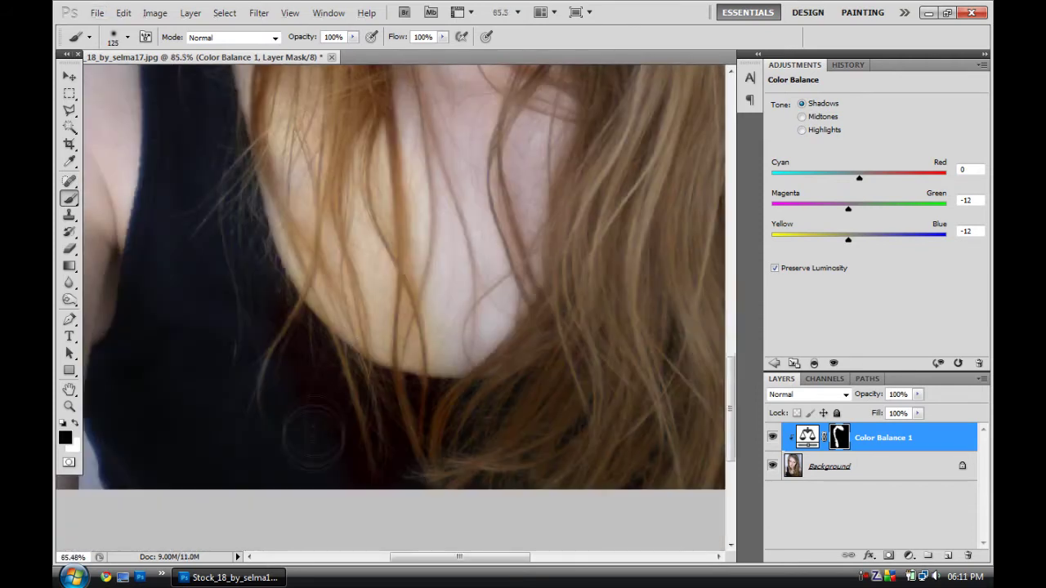
Step: Zoom and pan around the hair edges, toggling the brush between white and black
scroll(415, 303, "down", 3)
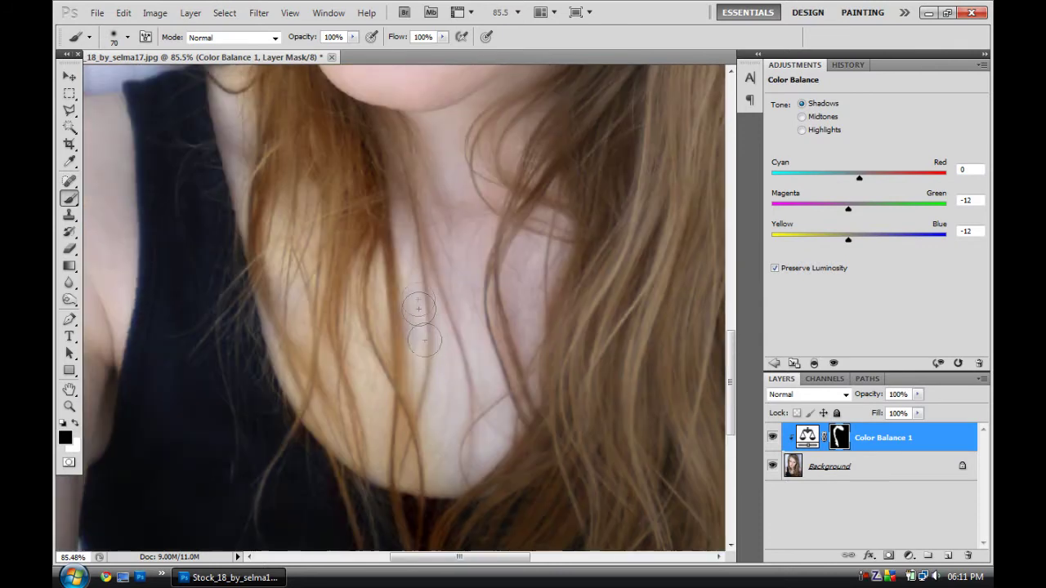
scroll(434, 460, "up", 5)
scroll(452, 381, "right", 3)
key("x")
scroll(457, 359, "up", 1)
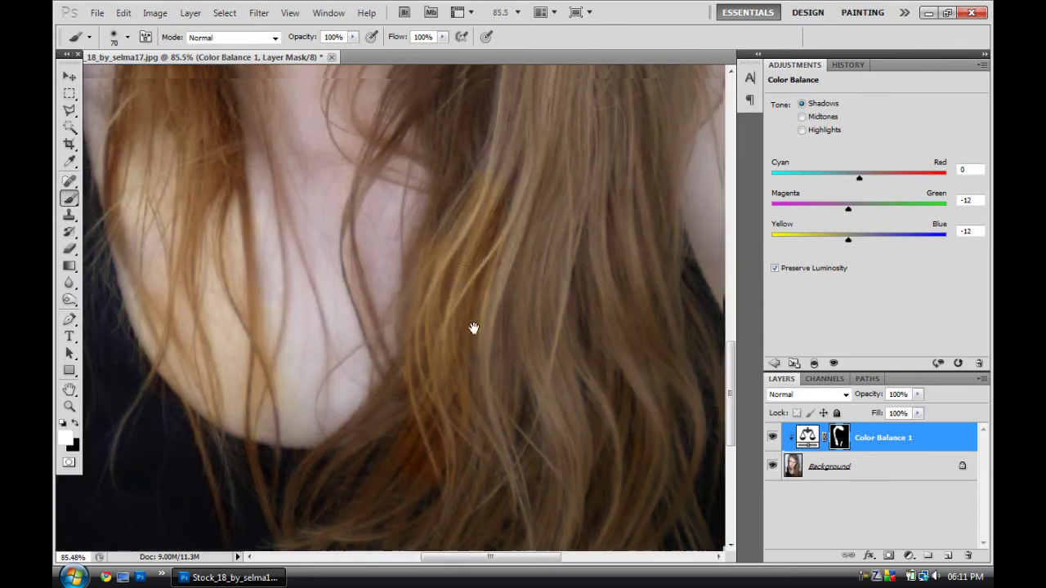
scroll(472, 327, "up", 3)
scroll(425, 367, "up", 3)
key("x")
scroll(577, 243, "right", 5)
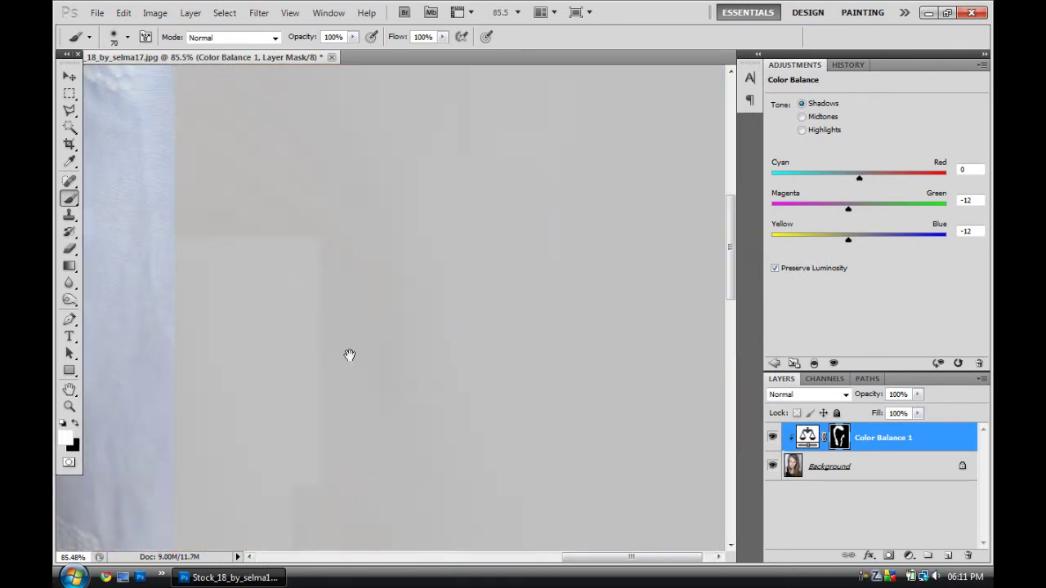
scroll(338, 350, "up", 3)
scroll(427, 275, "up", 3)
scroll(523, 482, "down", 2)
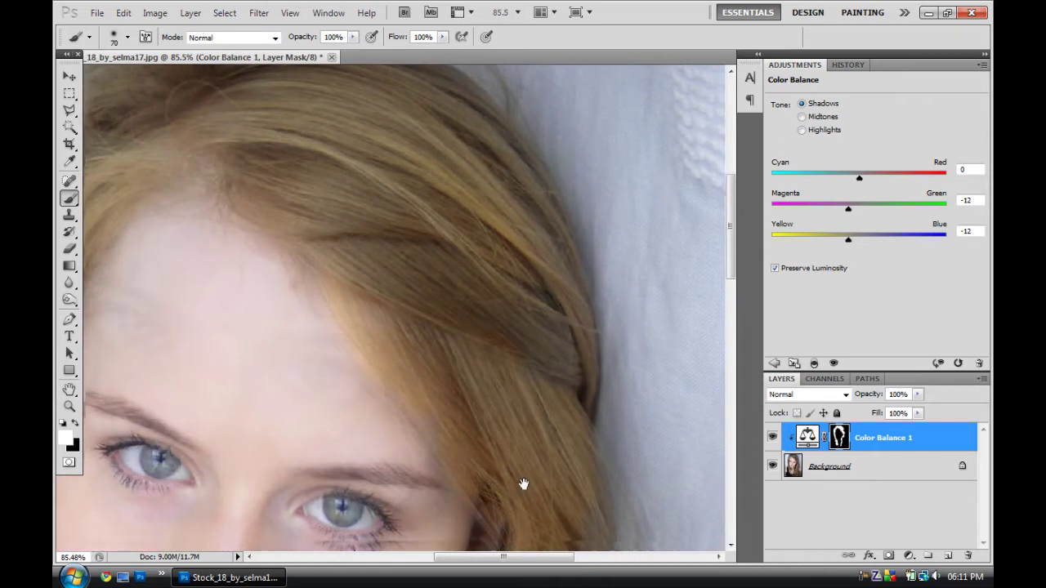
scroll(551, 467, "down", 3)
scroll(485, 462, "down", 3)
scroll(542, 245, "down", 4)
scroll(523, 261, "down", 2)
scroll(490, 278, "down", 3)
scroll(468, 292, "down", 3)
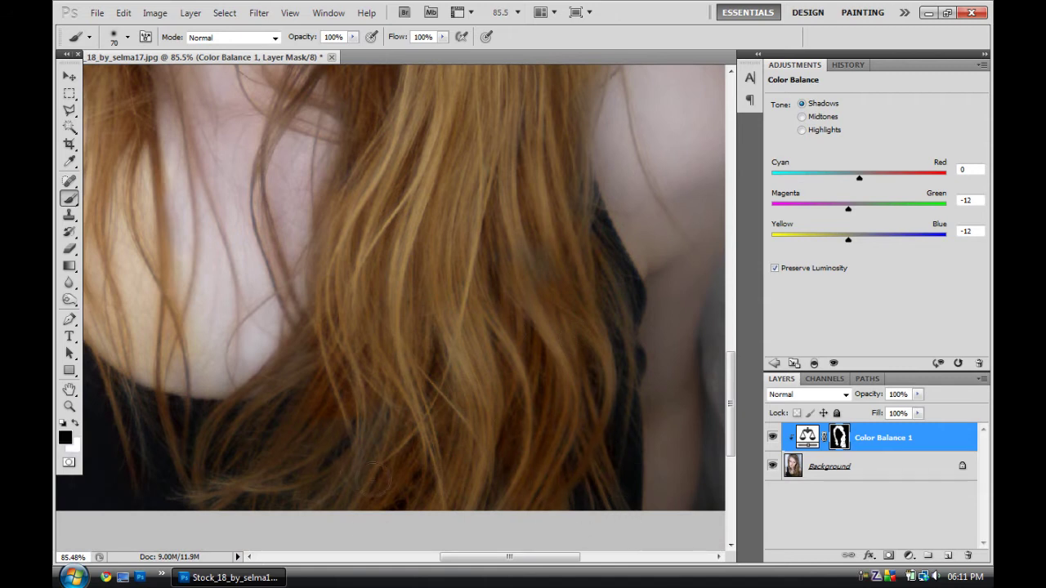
scroll(311, 359, "up", 4)
scroll(290, 270, "up", 3)
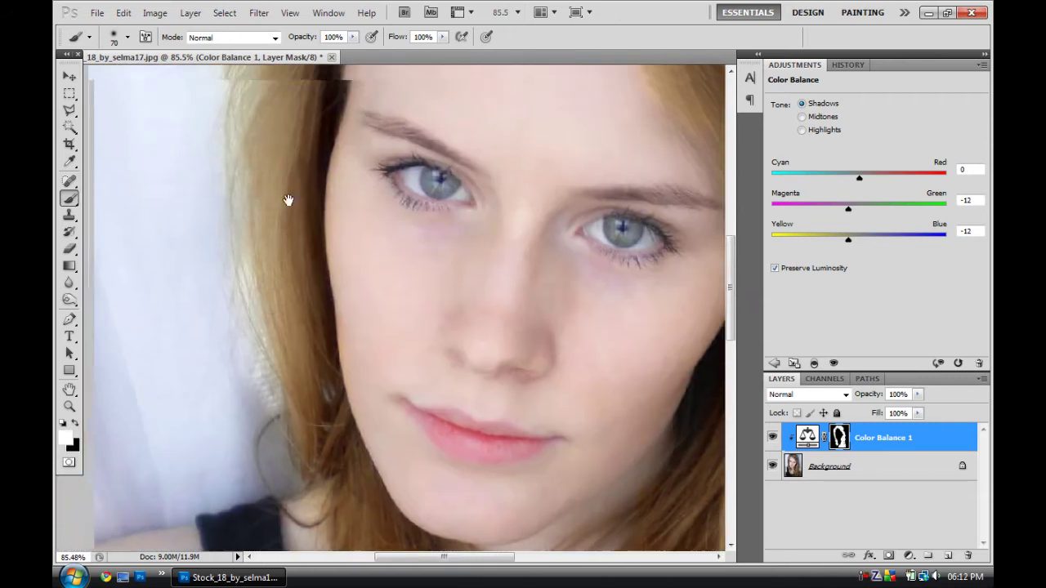
scroll(287, 201, "up", 3)
scroll(524, 225, "up", 2)
Step: Paint more hair into the Color Balance mask, reset colours, and fit the photo on screen
left_click_drag(525, 225, 418, 249)
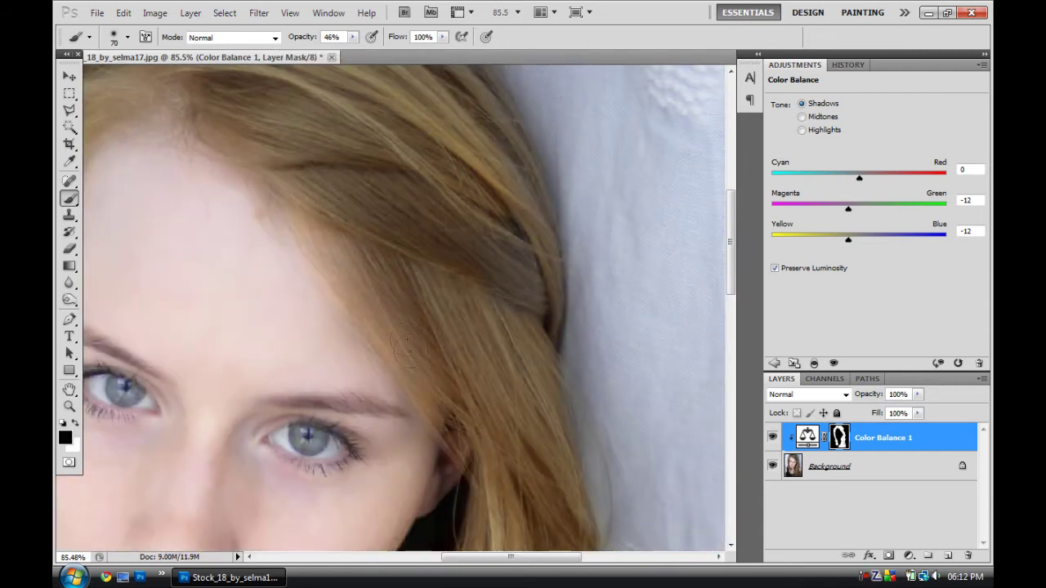
left_click_drag(355, 278, 433, 363)
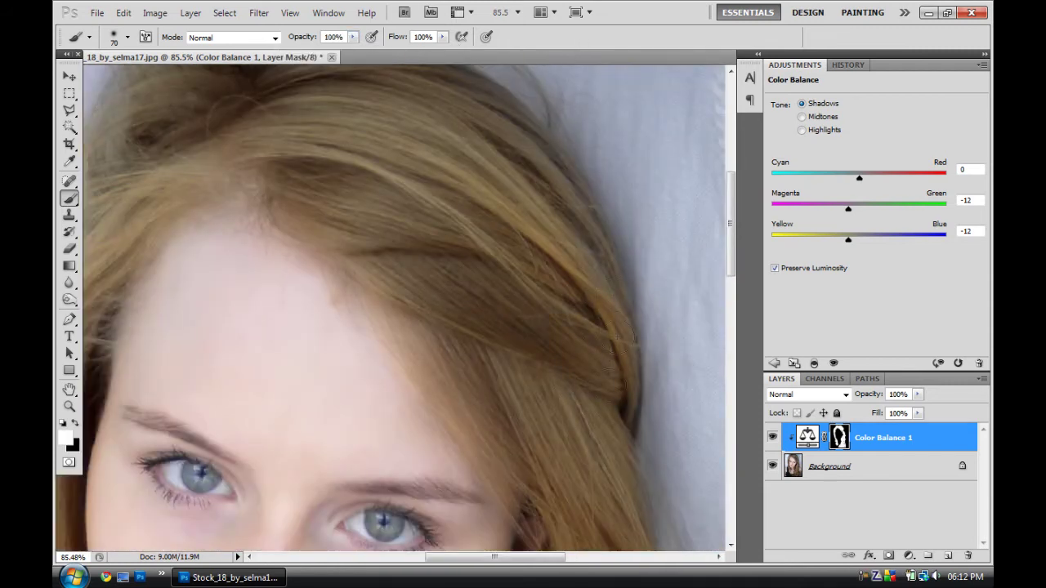
scroll(490, 359, "down", 4)
scroll(417, 384, "down", 3)
scroll(408, 319, "down", 2)
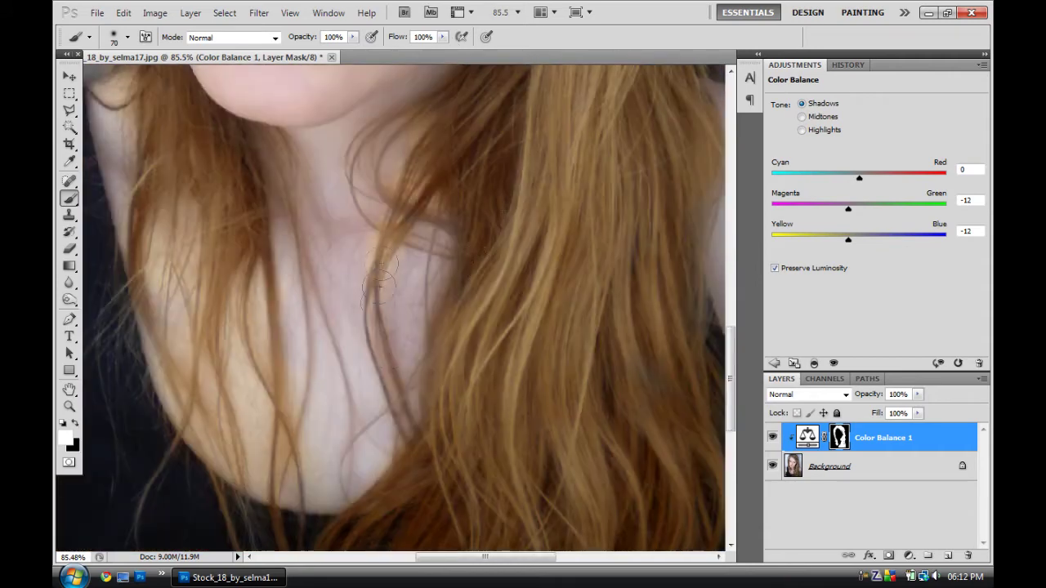
left_click_drag(380, 282, 440, 296)
key("x")
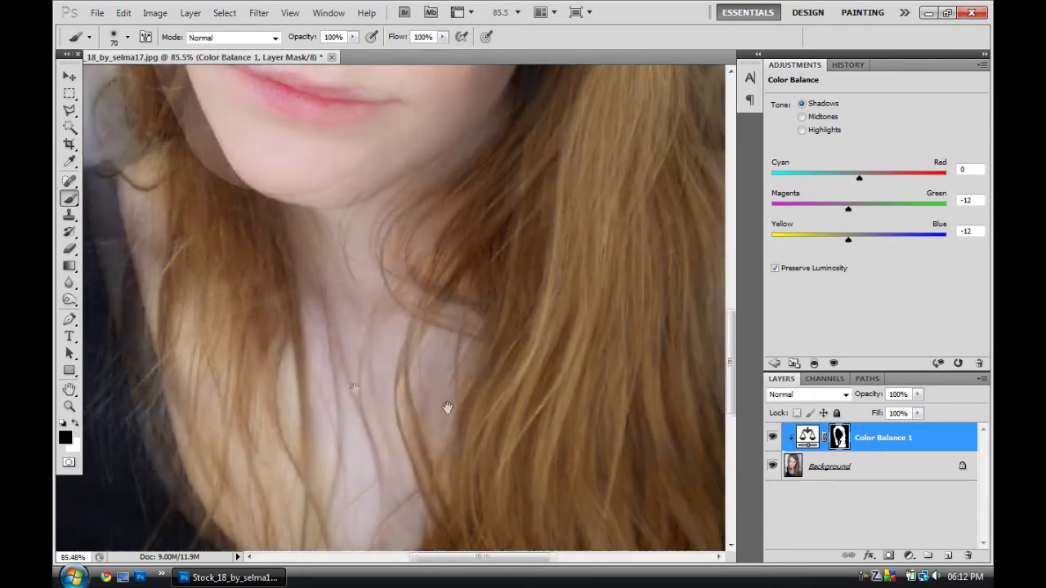
key("ctrl+0")
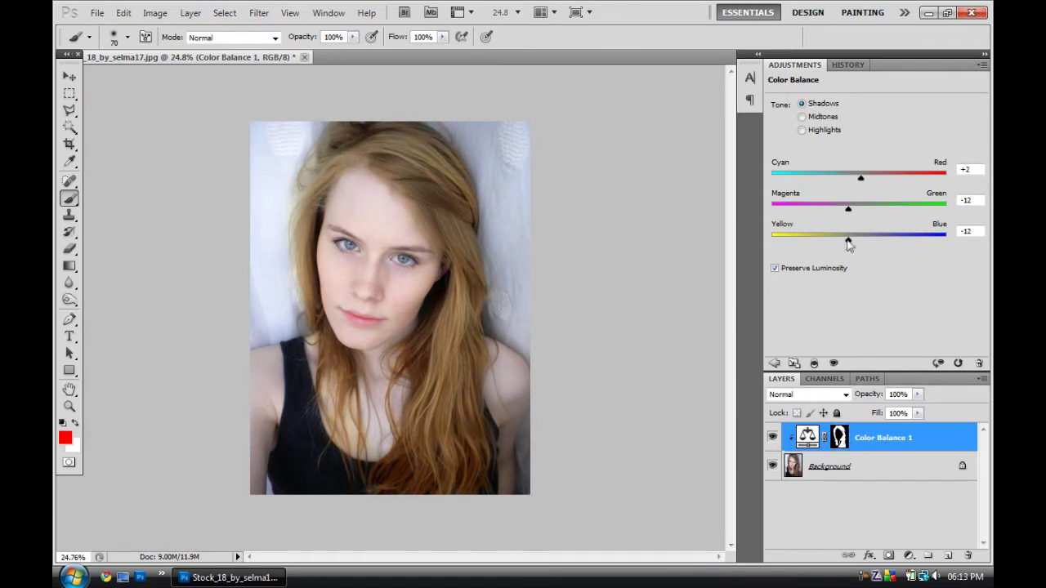
Step: Zero the shadow sliders and shift the Color Balance highlights toward blue
type("0")
left_click_drag(848, 209, 827, 210)
type("0")
left_click(801, 129)
left_click_drag(825, 240, 878, 238)
double_click(967, 232)
type("0")
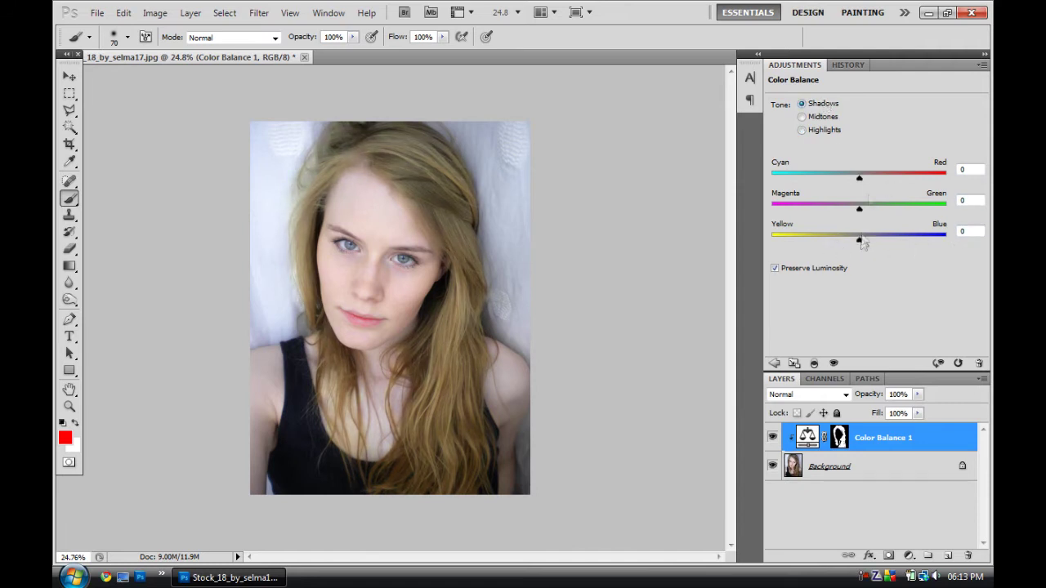
left_click_drag(868, 181, 858, 182)
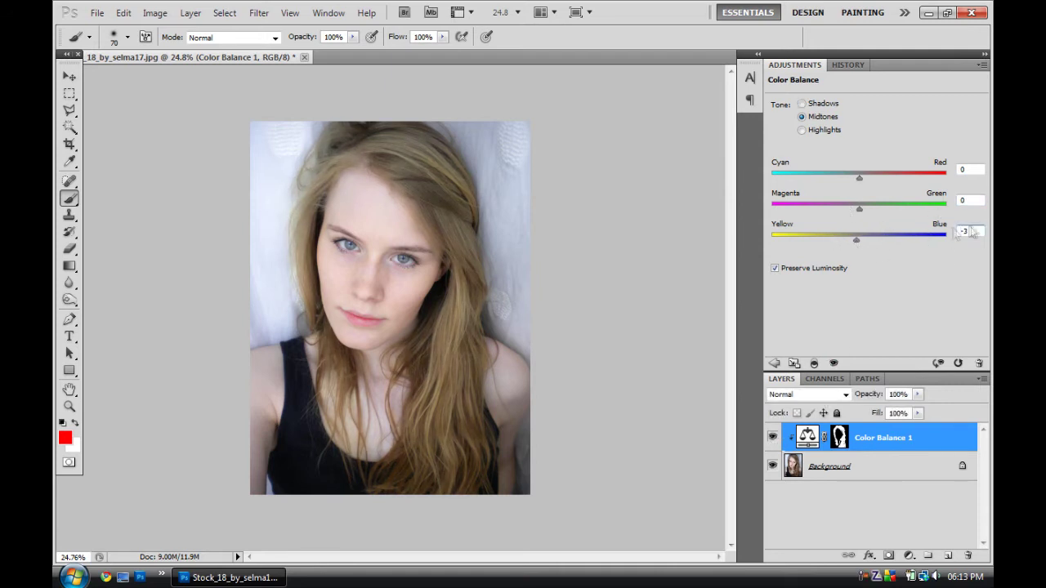
Step: Select the Background photo layer
left_click(829, 466)
scroll(399, 246, "up", 5)
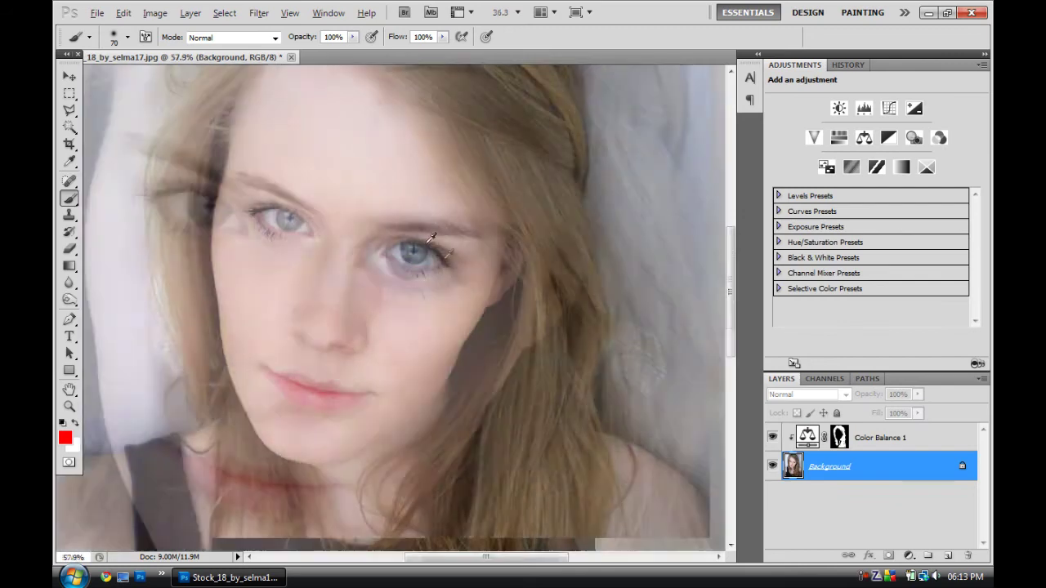
left_click(128, 37)
Step: Stamp eyelash brush 233, sized down, over the upper eyelid on Layer 1
scroll(633, 263, "down", 5)
left_click(627, 413)
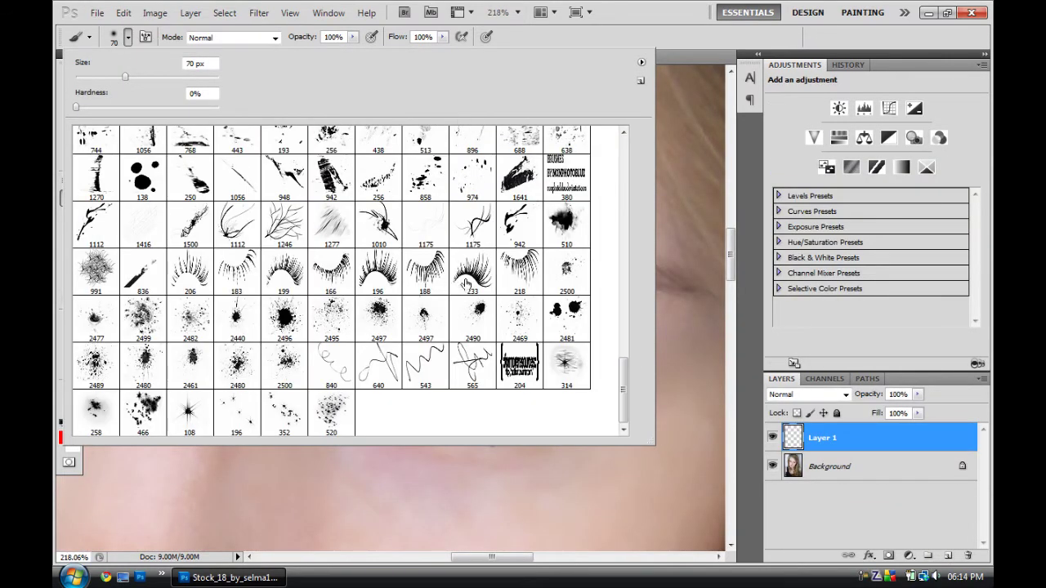
left_click(454, 282)
key("Return")
key("bracketleft")
left_click(454, 322)
key("ctrl+z")
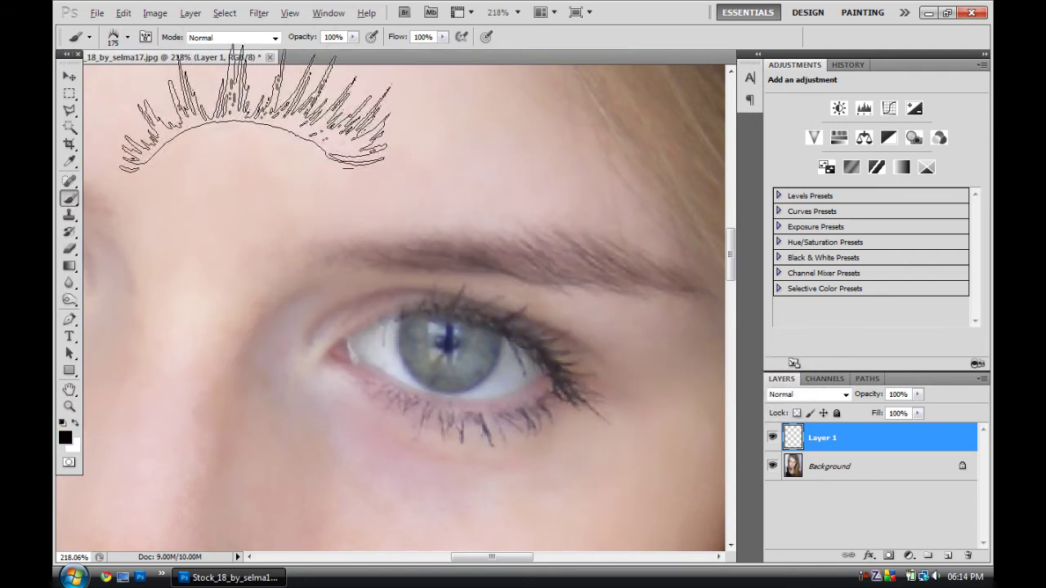
left_click(128, 37)
key("Return")
left_click(490, 327)
scroll(586, 434, "down", 1)
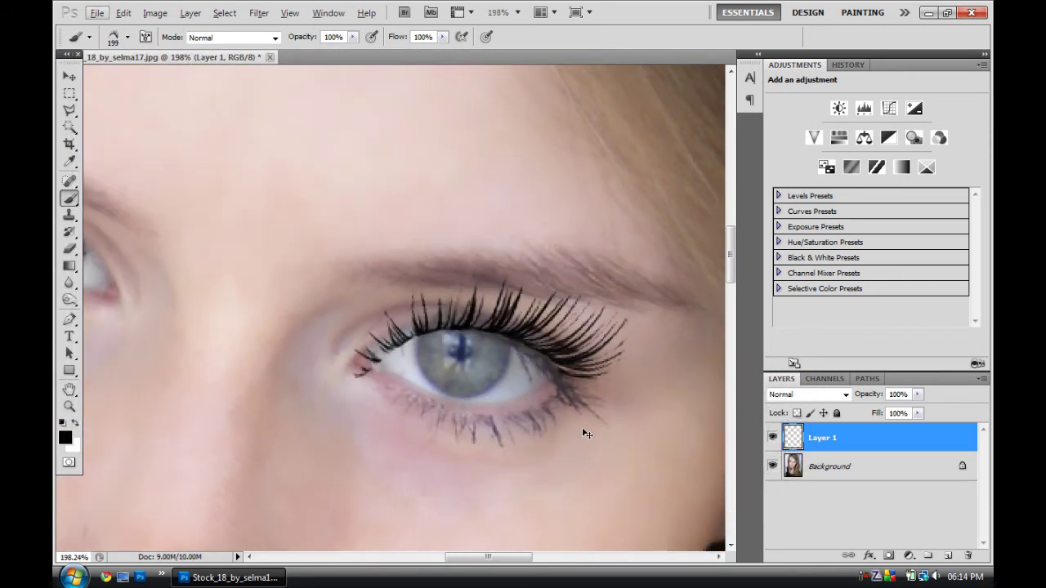
Step: Scale, rotate and warp the lashes to fit the eye
key("ctrl+t")
left_click_drag(629, 385, 590, 360)
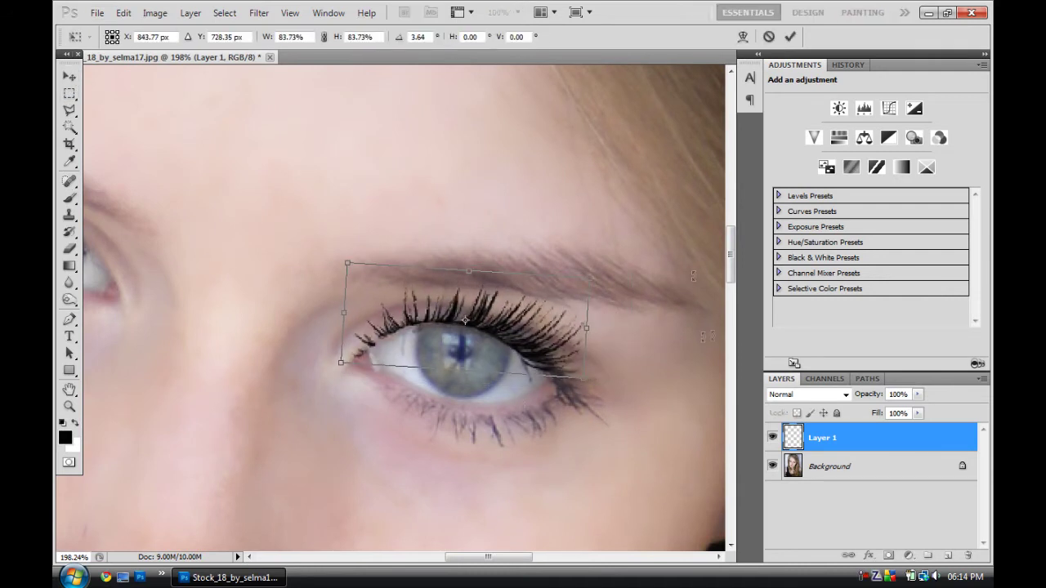
left_click(789, 36)
left_click(124, 13)
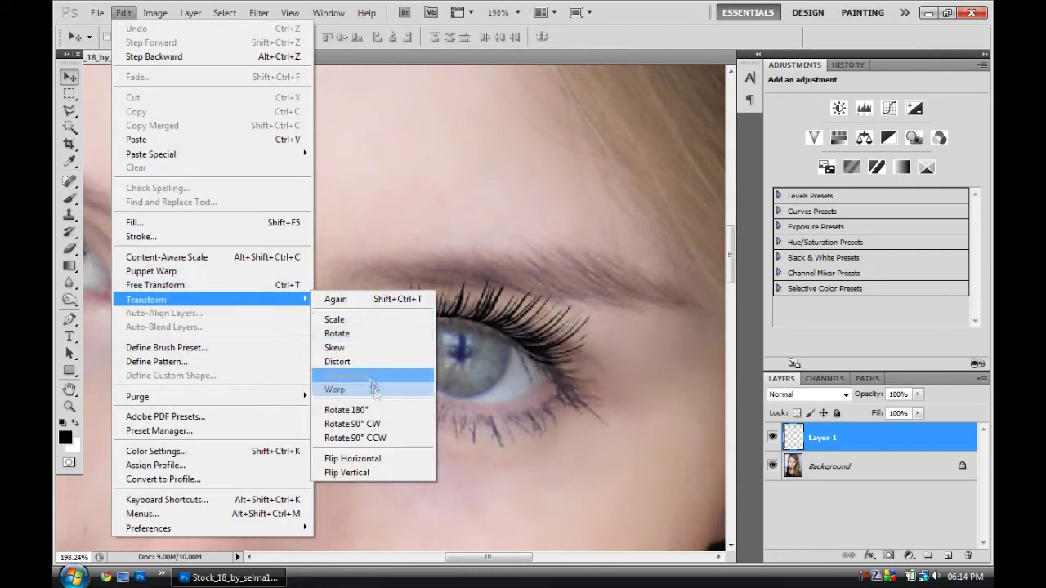
left_click(351, 380)
left_click_drag(435, 339, 507, 315)
left_click(789, 36)
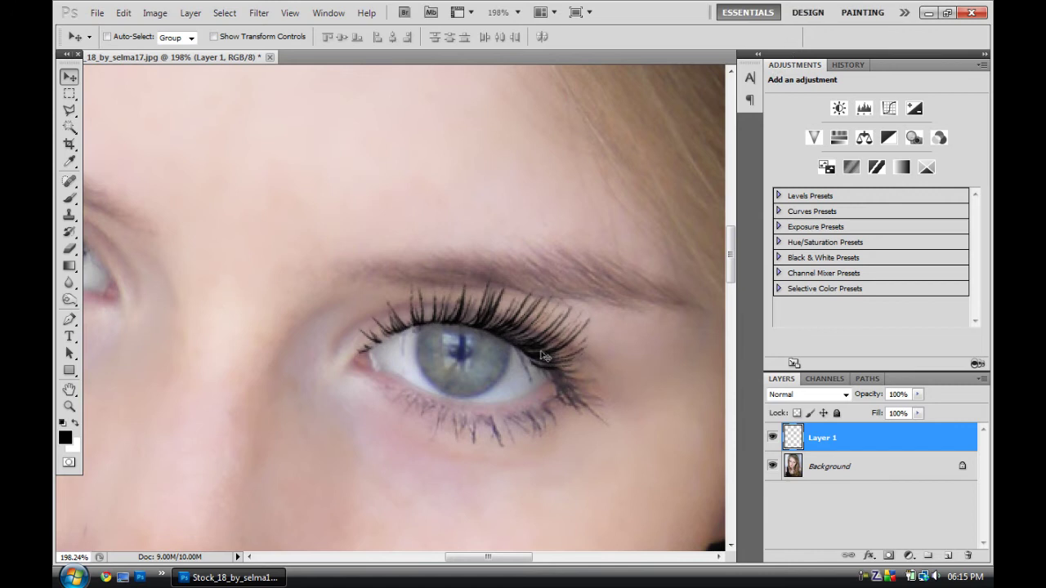
Step: Rotate and warp the lashes again so they hug the upper lid
key("ctrl+t")
left_click_drag(609, 263, 567, 364)
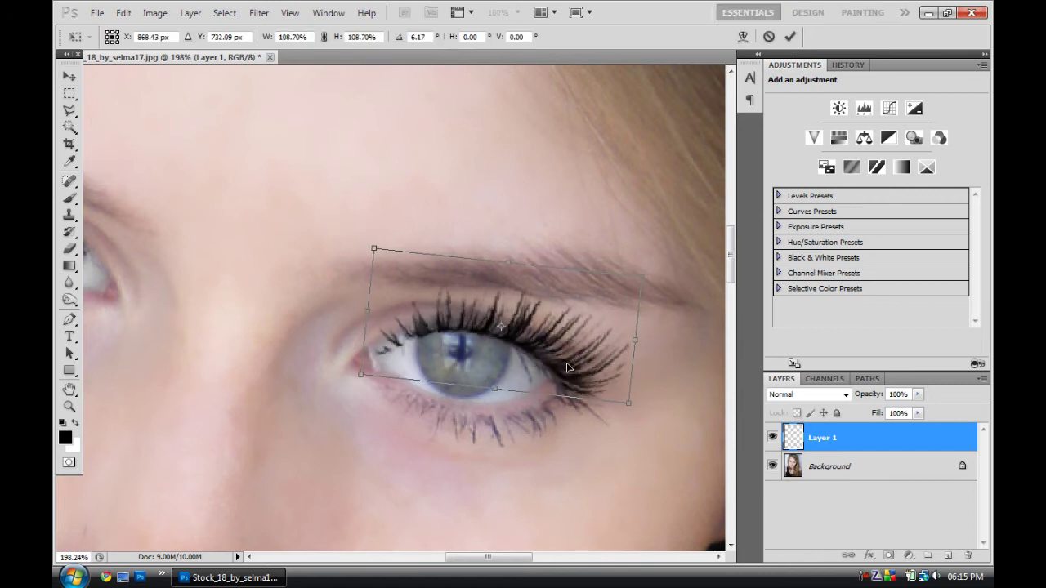
key("Return")
left_click(124, 13)
left_click(351, 384)
mouse_move(465, 298)
left_mouse_down()
mouse_move(472, 318)
mouse_move(593, 335)
mouse_move(477, 325)
left_mouse_up()
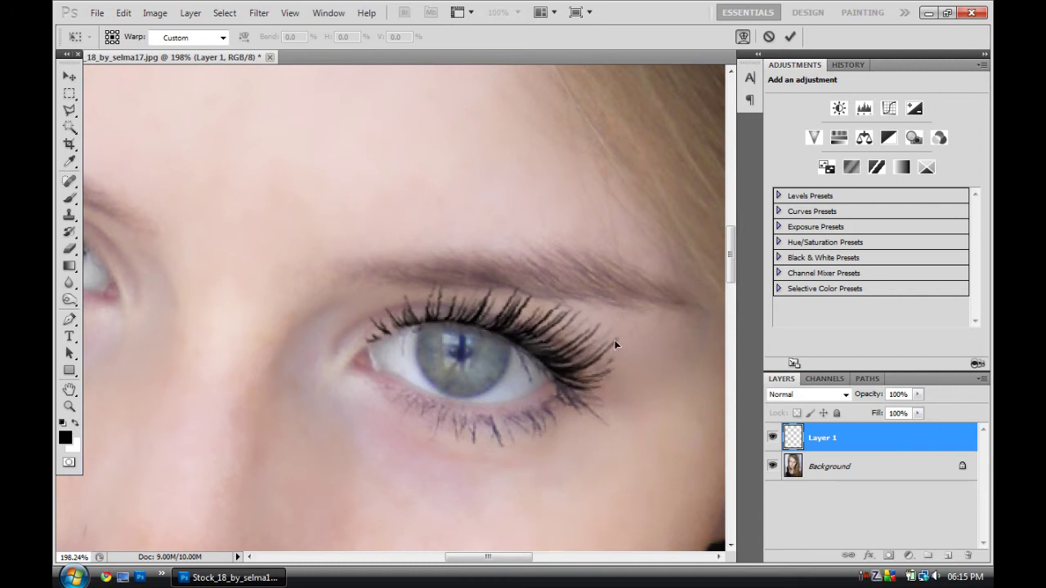
key("Return")
scroll(490, 343, "down", 3)
scroll(550, 335, "up", 3)
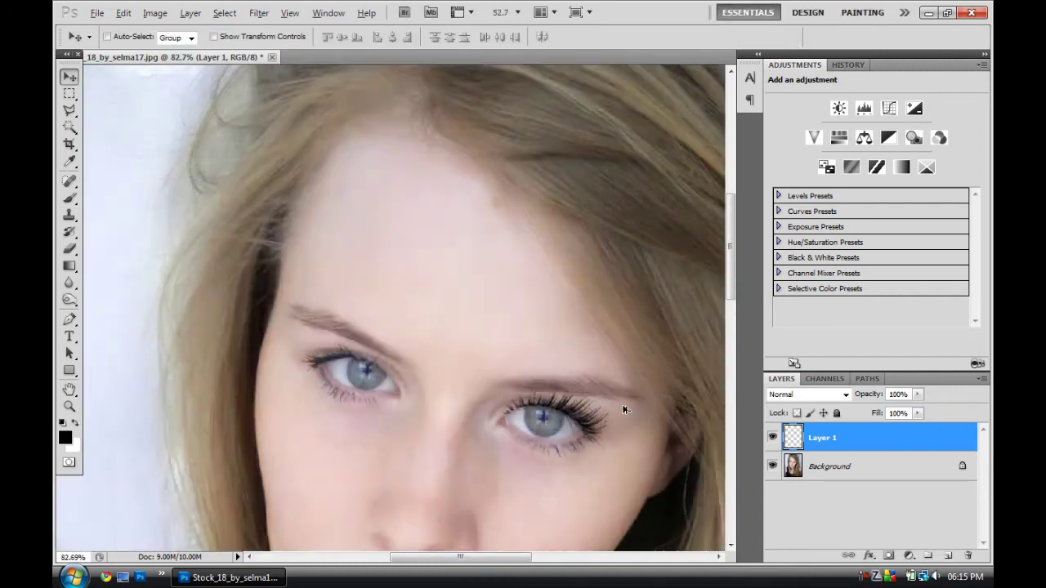
Step: Lower the lash layer's opacity to 85%
key("e")
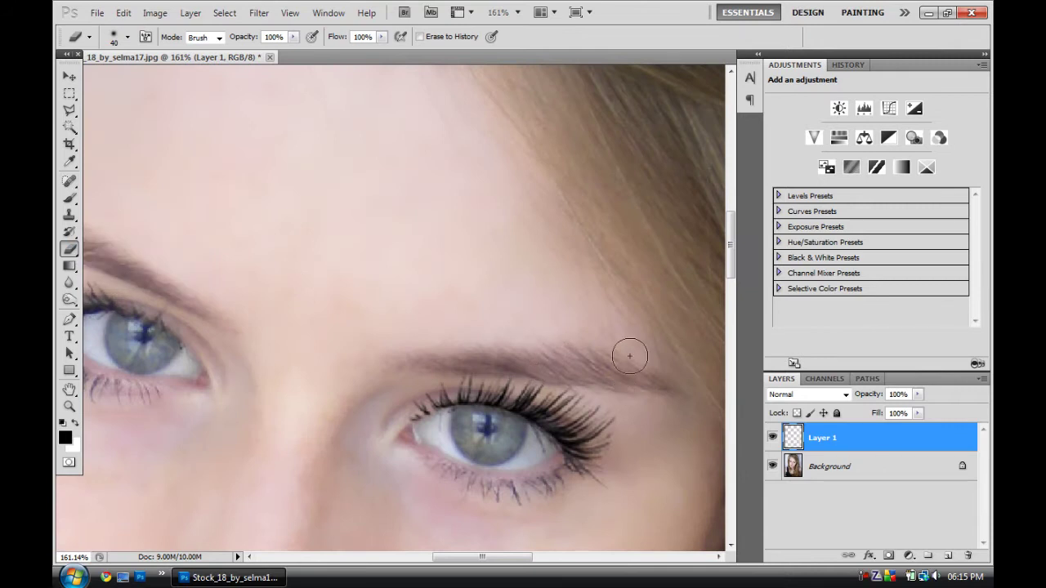
left_click_drag(920, 399, 890, 412)
key("ctrl+0")
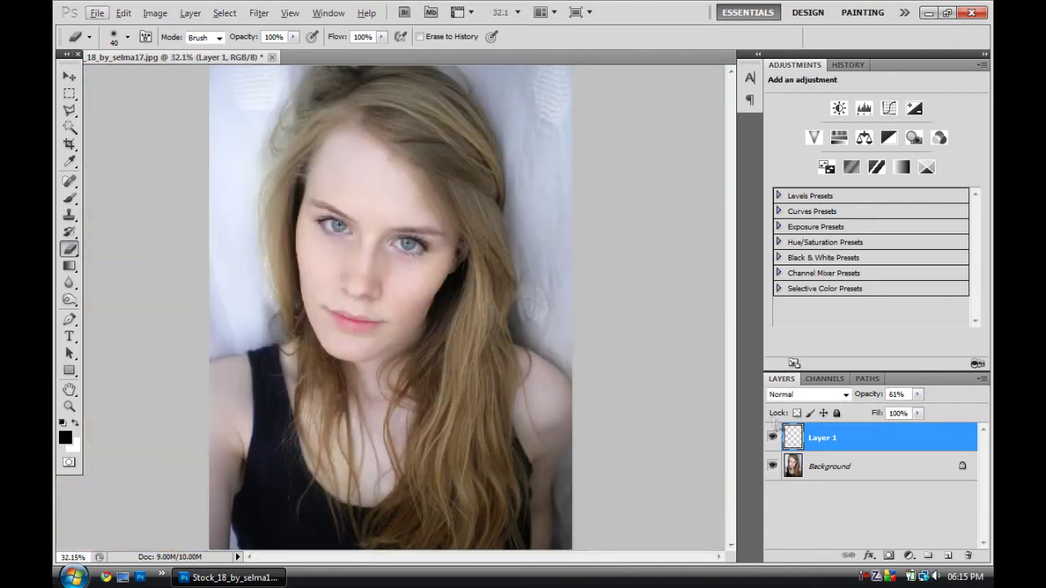
Step: Apply a Gaussian Blur to the lashes and duplicate the layer as Layer 1 copy
left_click(259, 12)
left_click(461, 200)
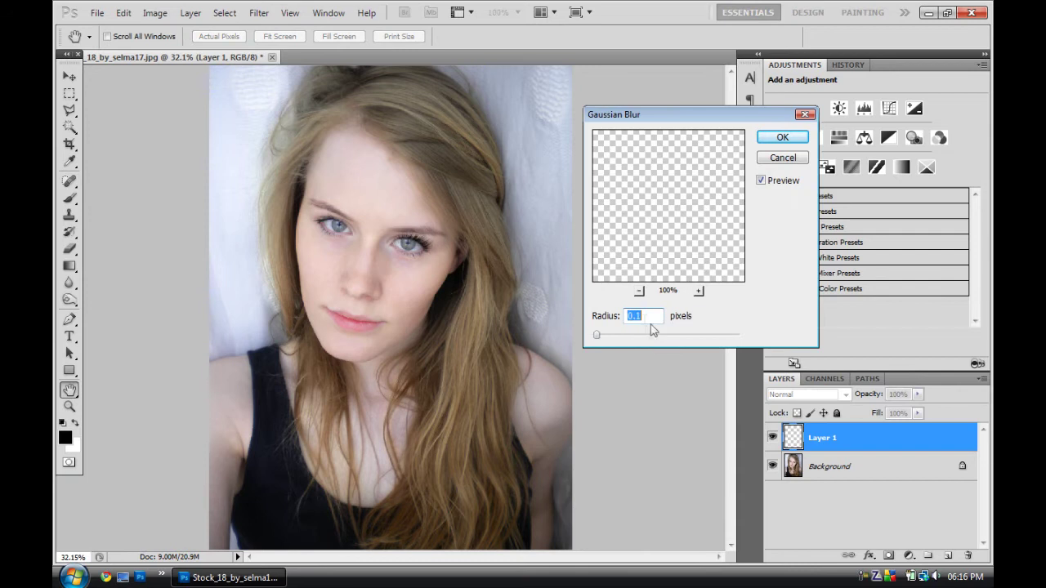
key("Return")
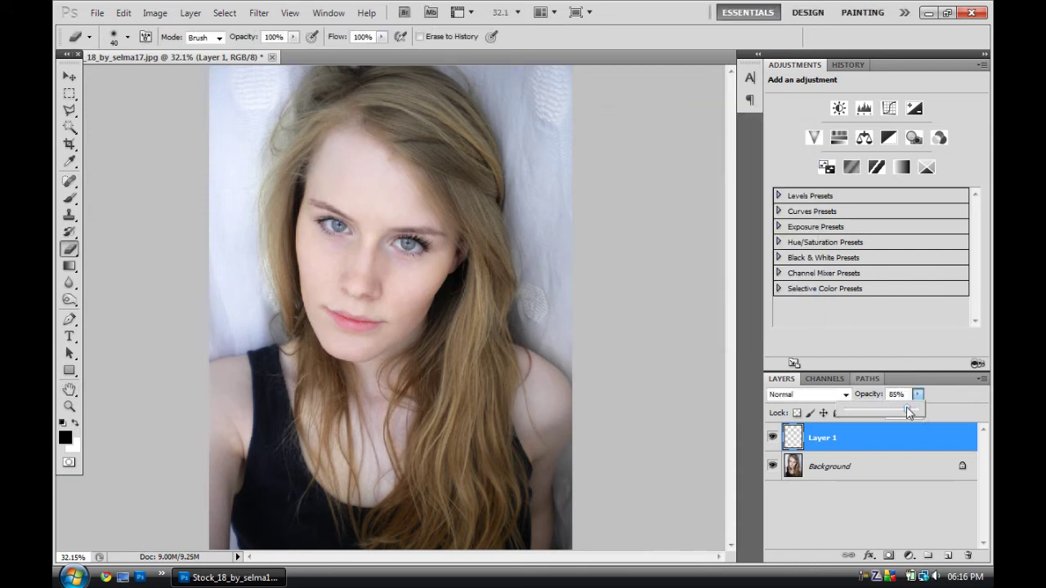
left_click_drag(870, 445, 947, 555)
scroll(314, 266, "up", 5)
Step: Flip the copied lashes horizontally and rotate them onto the other eye
key("v")
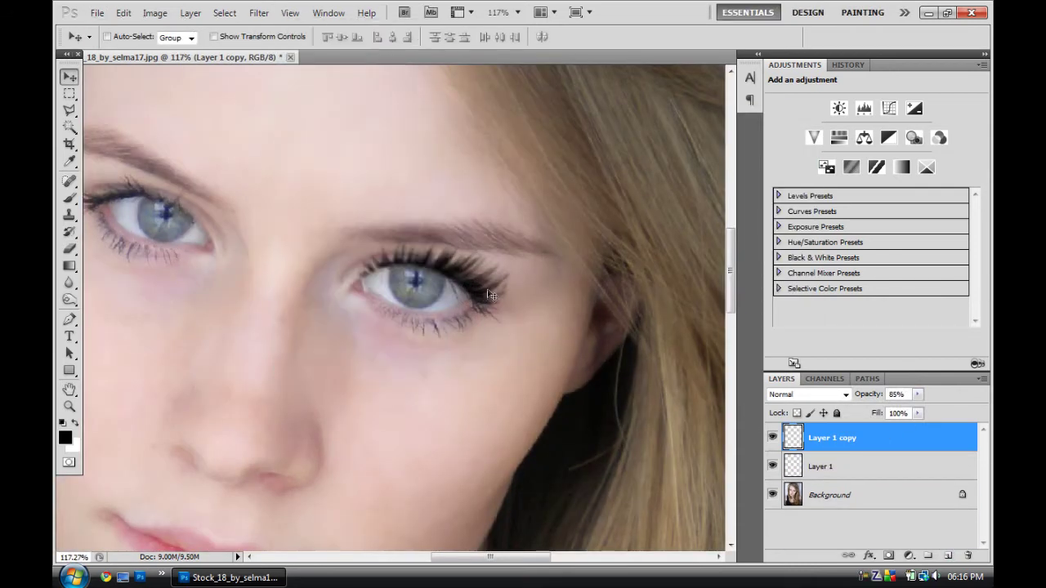
left_click(123, 13)
left_click(351, 459)
key("ctrl+t")
left_click_drag(261, 278, 333, 316)
key("Return")
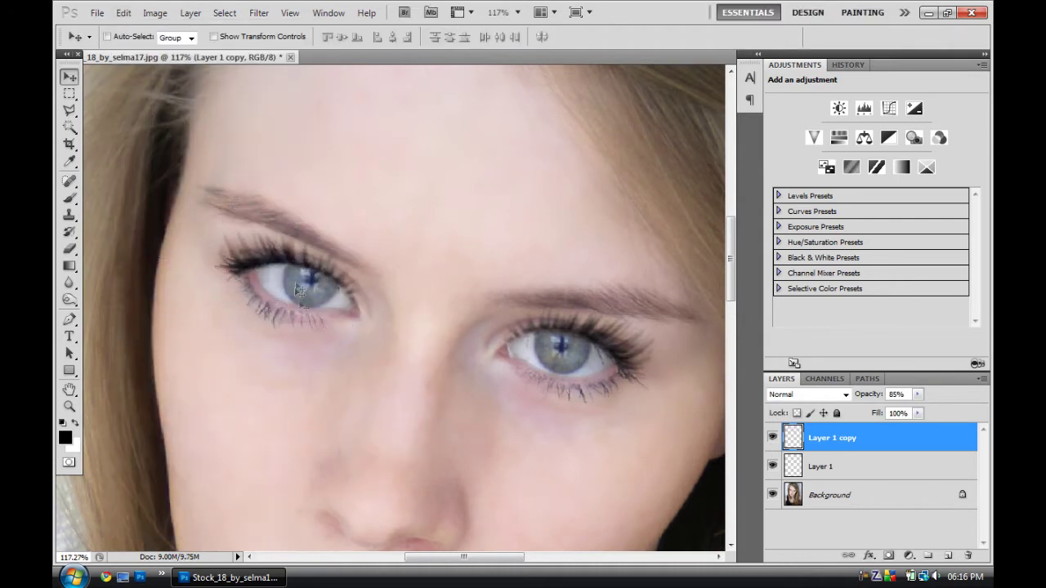
left_click(123, 12)
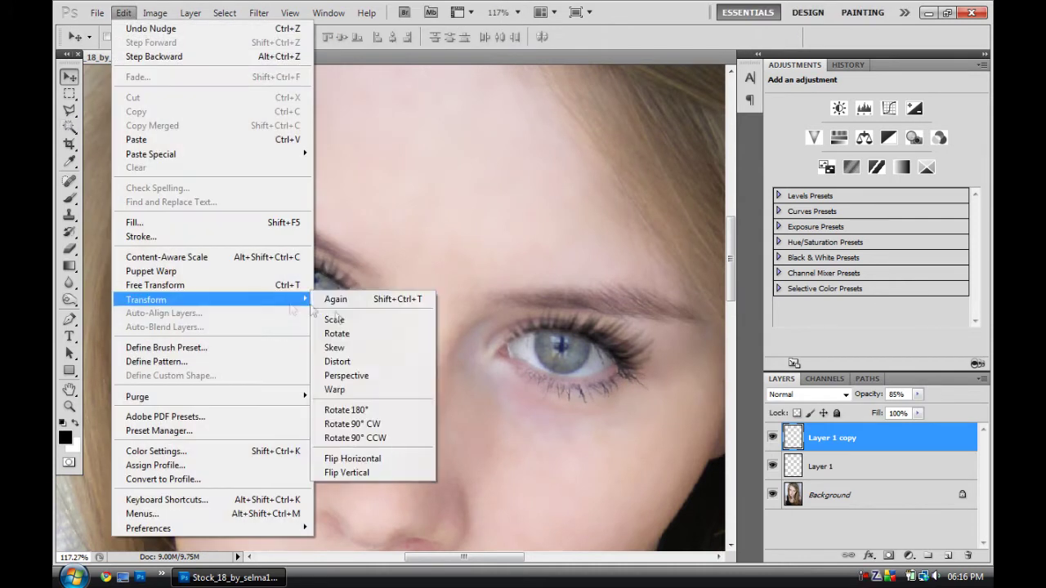
left_click(360, 327)
key("Escape")
key("ctrl+0")
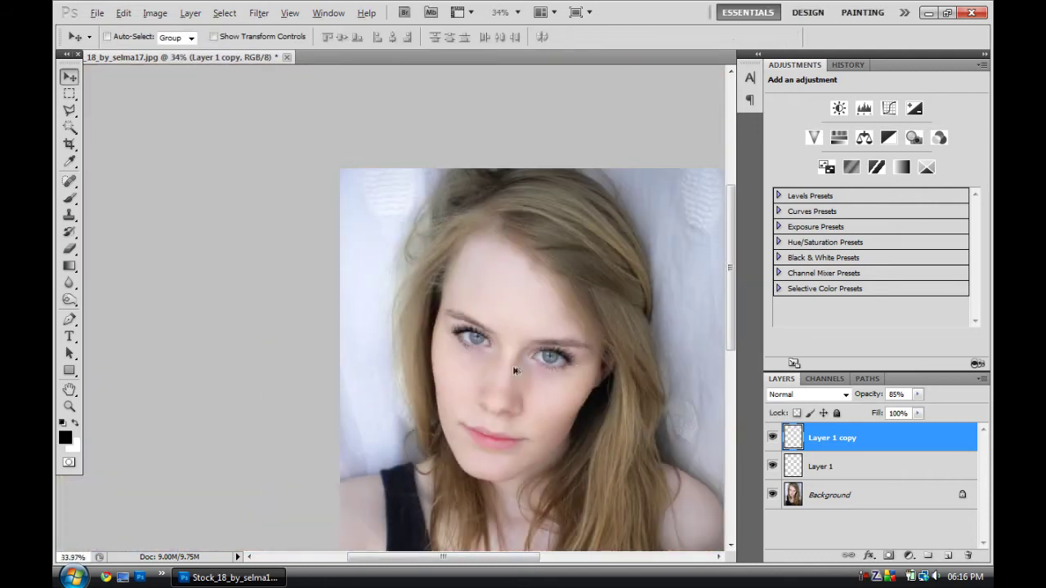
scroll(490, 326, "up", 5)
Step: Warp the copied lashes along the lower lid and add an empty Layer 2
left_click(123, 12)
left_click(399, 399)
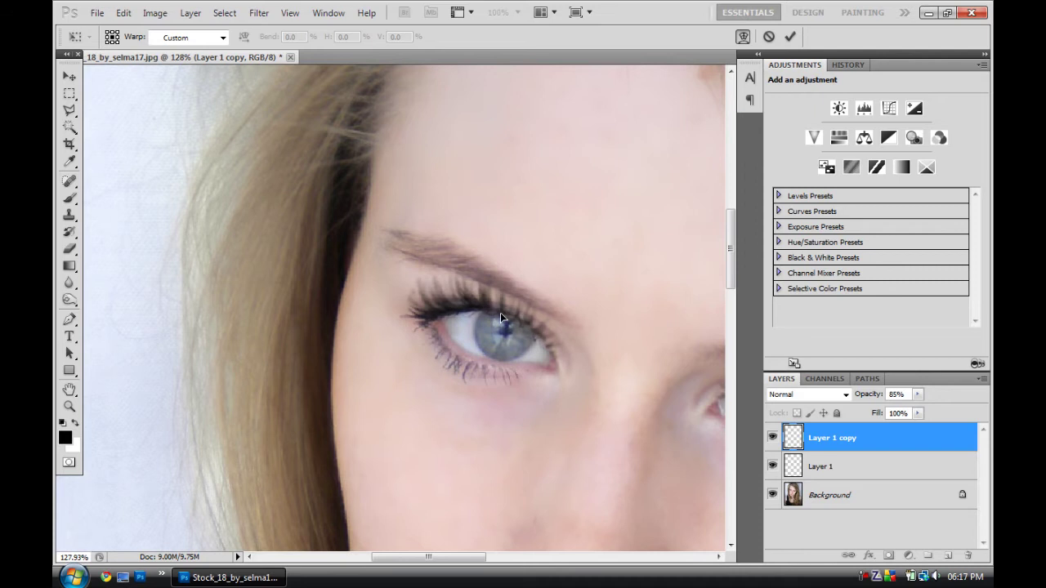
left_click_drag(502, 317, 333, 311)
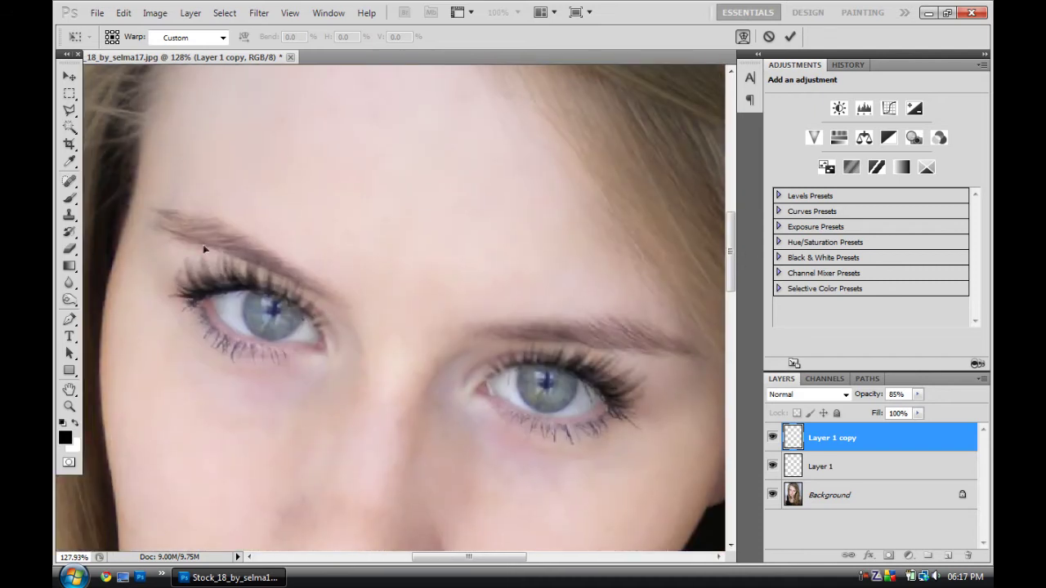
key("Return")
scroll(471, 335, "down", 3)
scroll(460, 343, "up", 5)
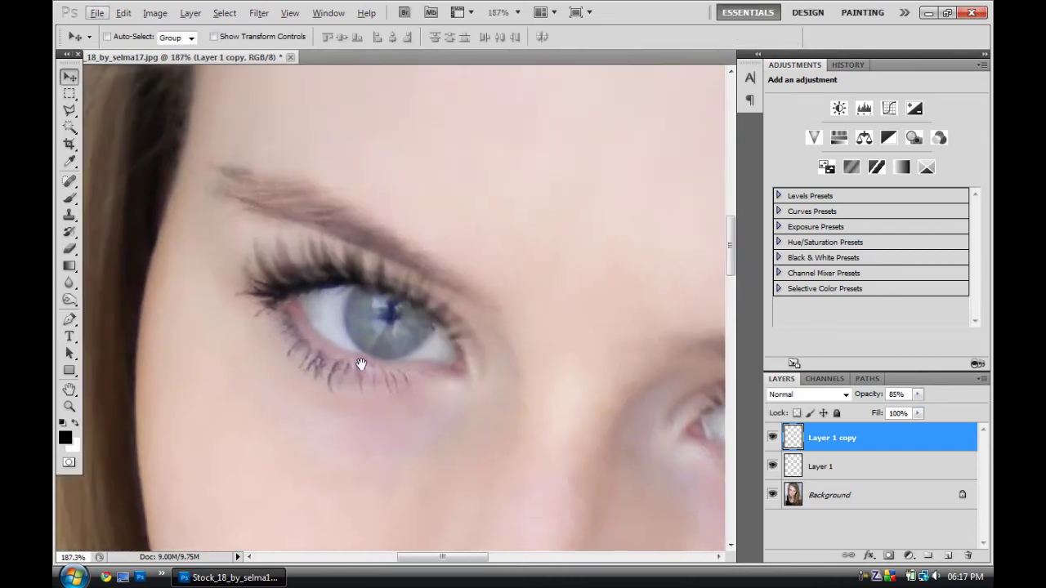
left_click(948, 556)
left_click(70, 197)
Step: Paint a thin white line along the lower lid rim with a small brush
left_click(88, 37)
left_click_drag(622, 380, 622, 139)
key("Return")
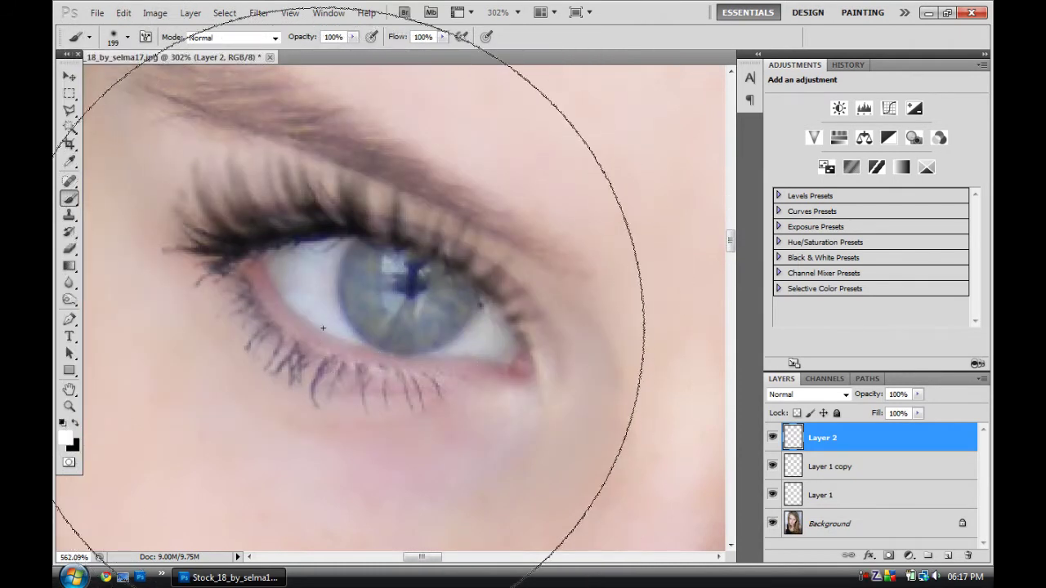
scroll(294, 327, "up", 3)
key("bracketleft")
key("bracketleft")
key("bracketleft")
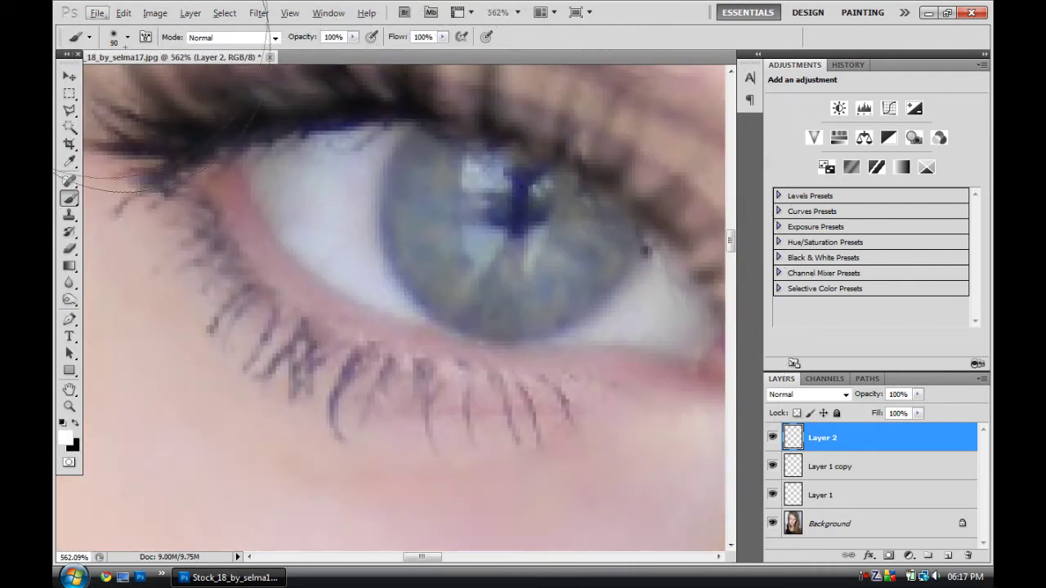
left_click_drag(235, 196, 547, 353)
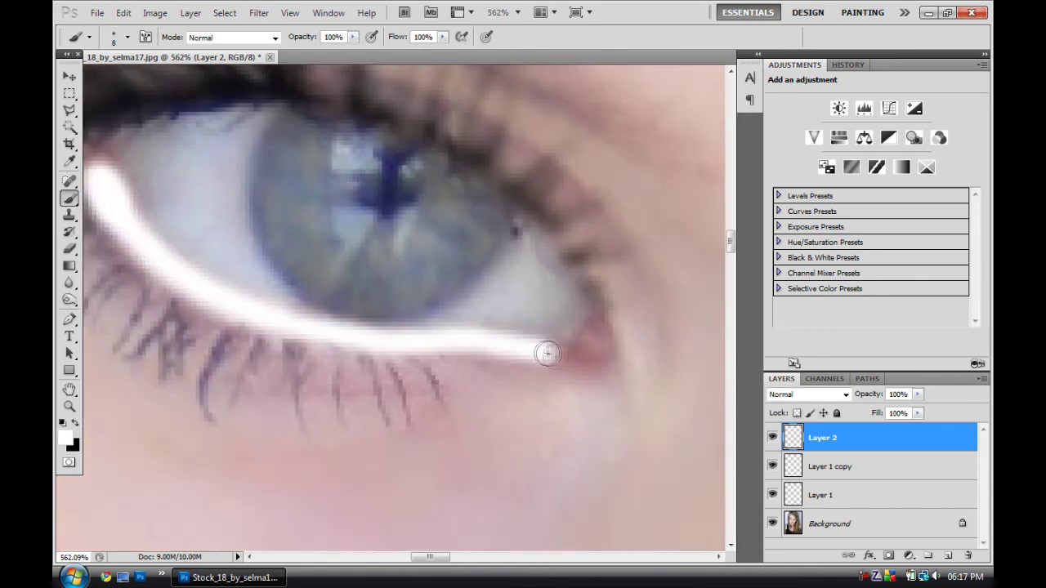
Step: Blend the white line layer as Overlay at about 22% opacity after comparing modes
scroll(548, 353, "down", 1)
scroll(191, 214, "down", 1)
left_click(807, 394)
left_click(817, 196)
mouse_move(917, 394)
left_mouse_down()
mouse_move(852, 414)
mouse_move(923, 414)
left_mouse_up()
left_click(784, 395)
key("Down")
key("Down")
key("Down")
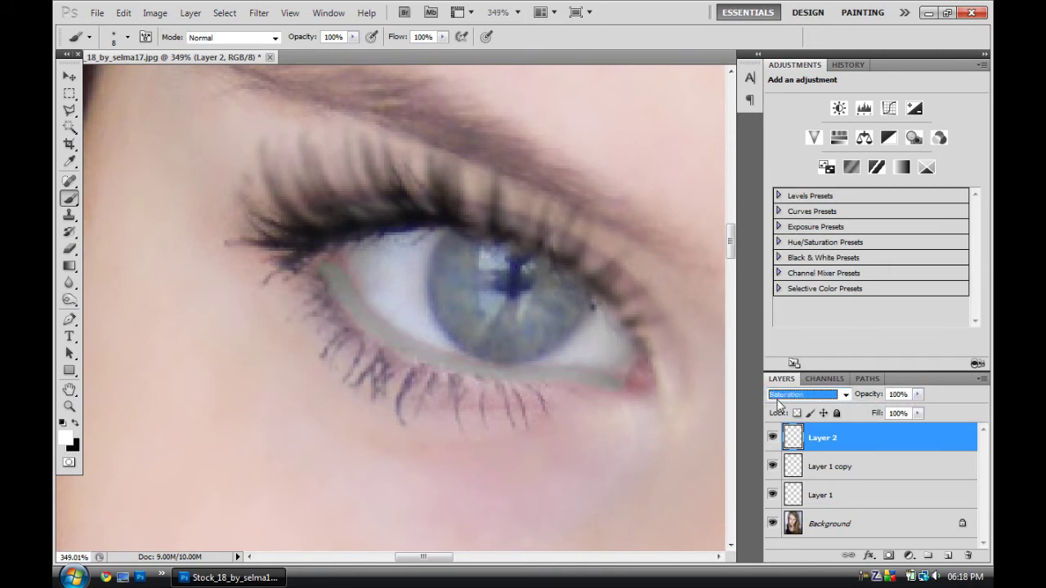
key("Down")
key("Down")
key("Down")
key("Down")
key("Down")
key("Up")
left_click_drag(918, 394, 872, 414)
key("ctrl+0")
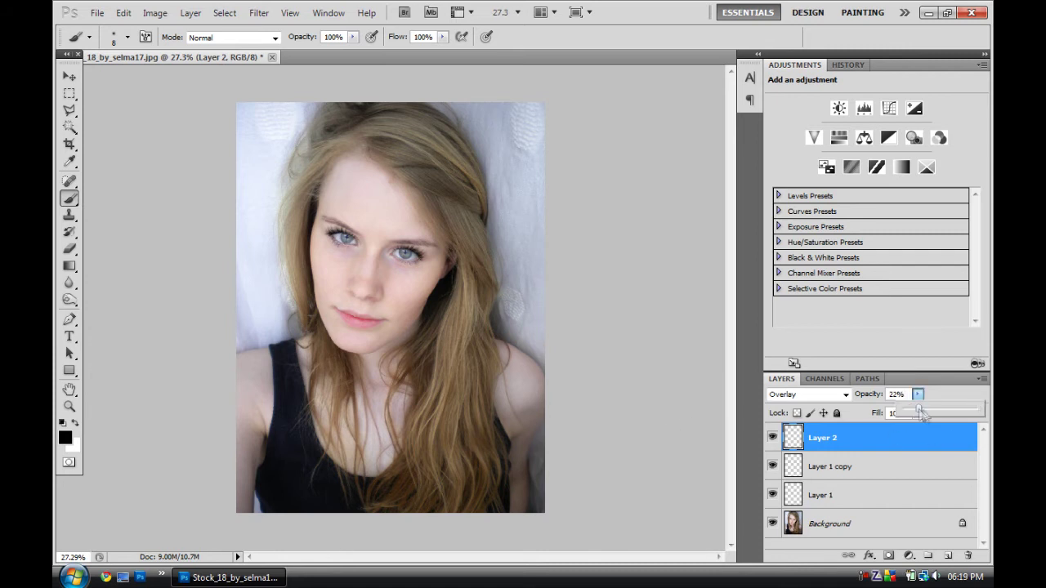
Step: Return the line layer to Normal blending and trim it with an enlarged eraser
scroll(337, 239, "up", 5)
left_click(805, 394)
left_click(788, 61)
left_click(71, 249)
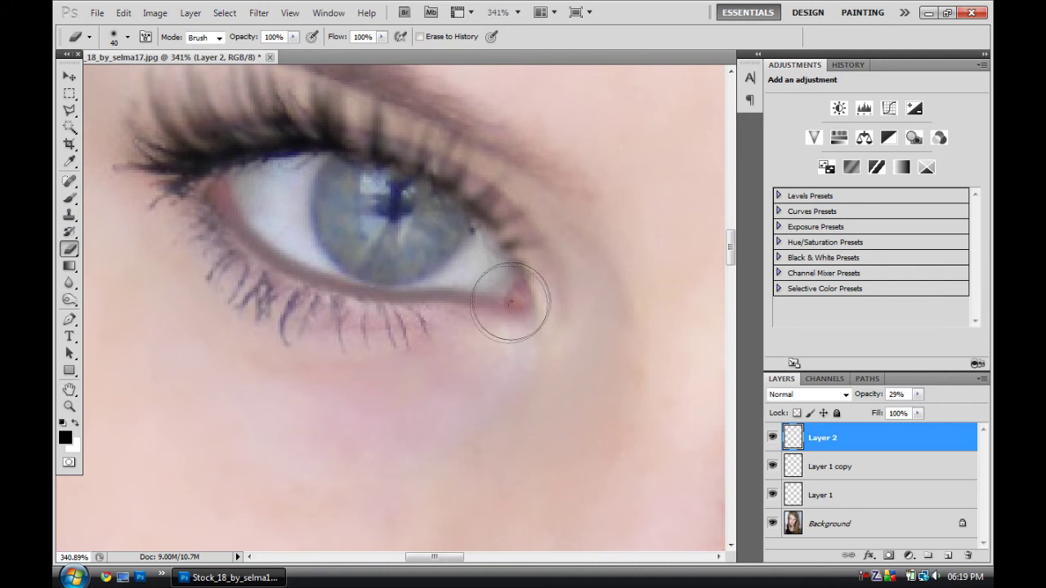
key("bracketright")
key("bracketright")
key("v")
scroll(384, 288, "down", 3)
scroll(497, 319, "down", 3)
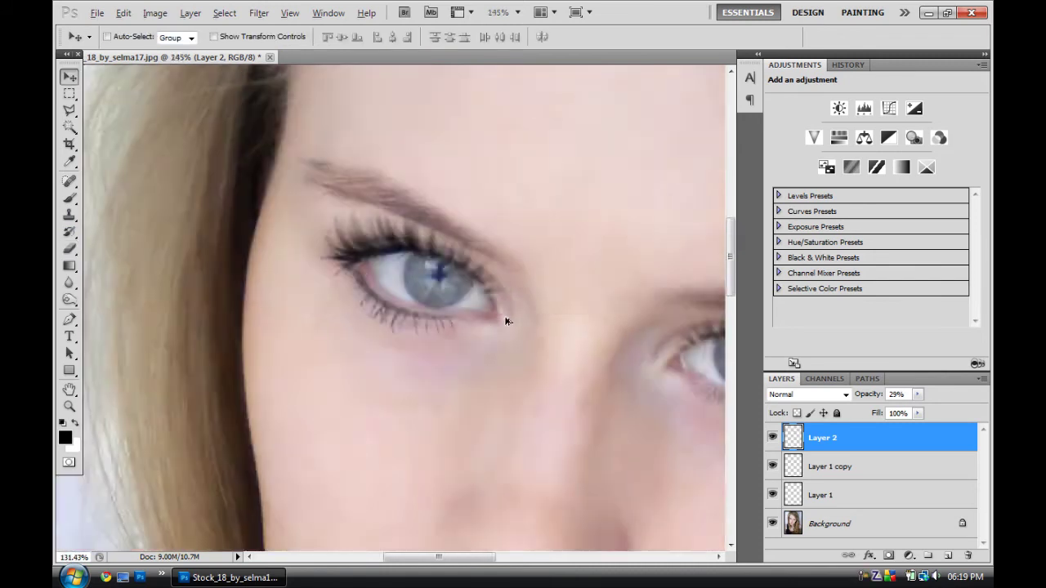
Step: Soften the liner with Gaussian Blur and warp it to follow the lid
left_click(258, 13)
left_click(453, 202)
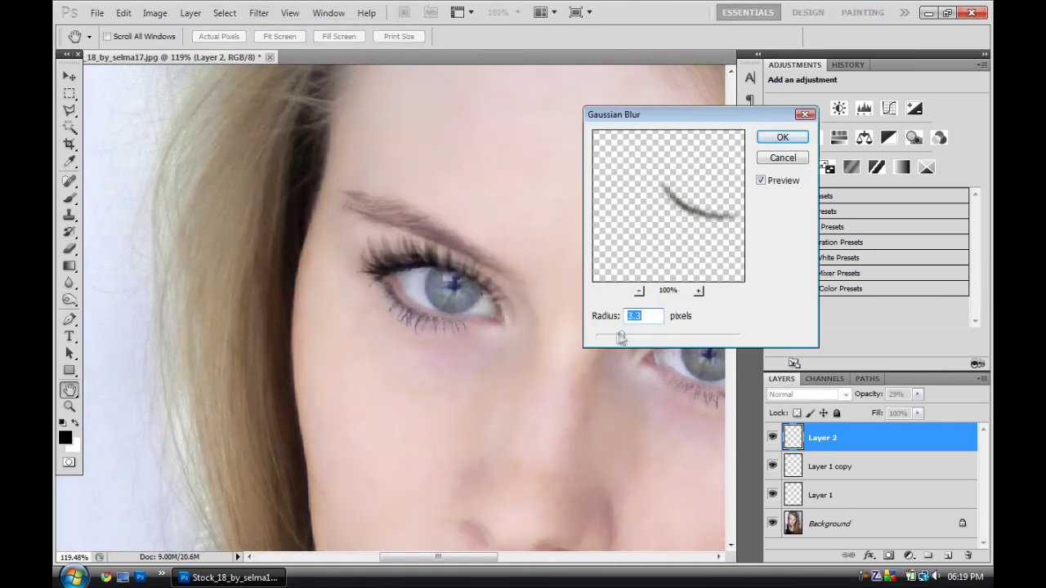
key("Return")
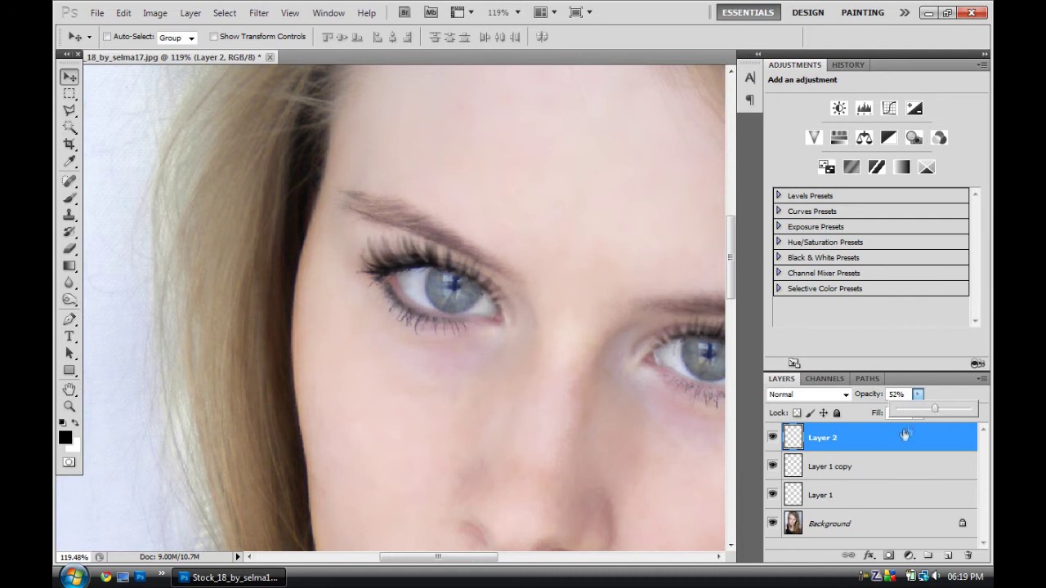
left_click(123, 13)
mouse_move(916, 394)
left_click(412, 386)
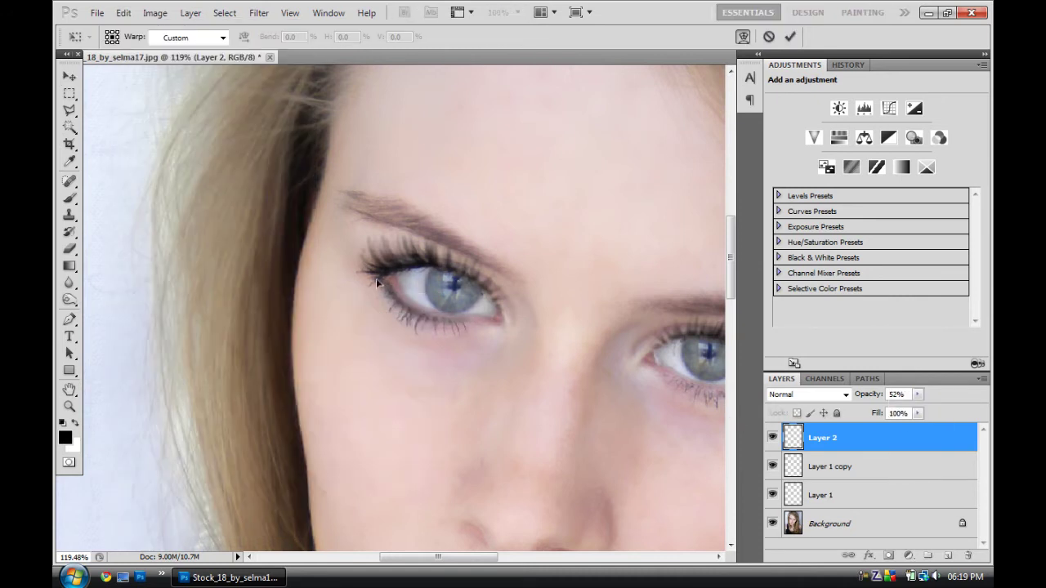
key("Return")
key("ctrl+0")
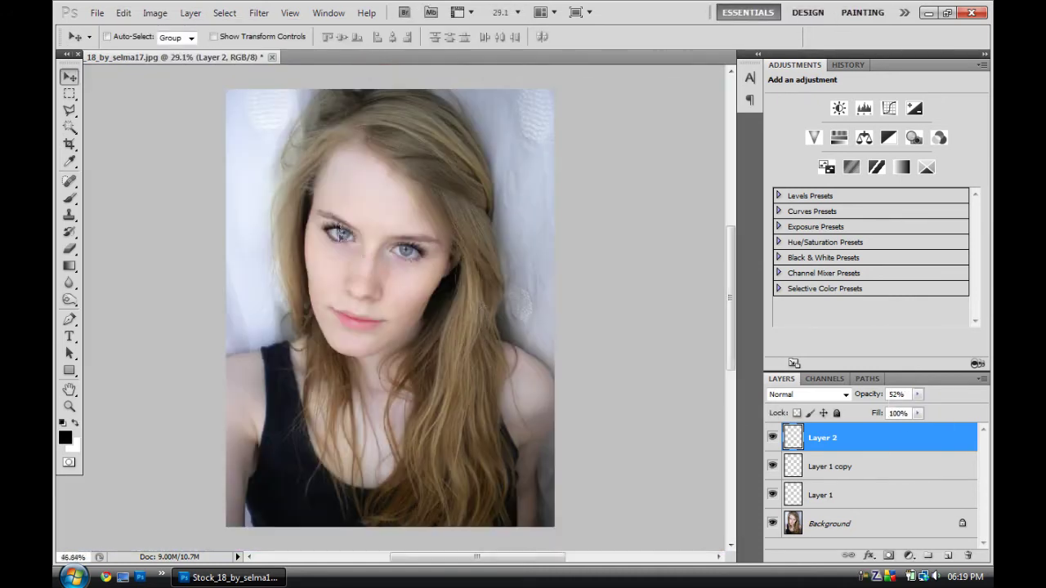
Step: Lower the liner layer's opacity to about 45%
scroll(362, 257, "up", 10)
scroll(351, 259, "down", 8)
scroll(339, 261, "up", 3)
scroll(332, 264, "up", 3)
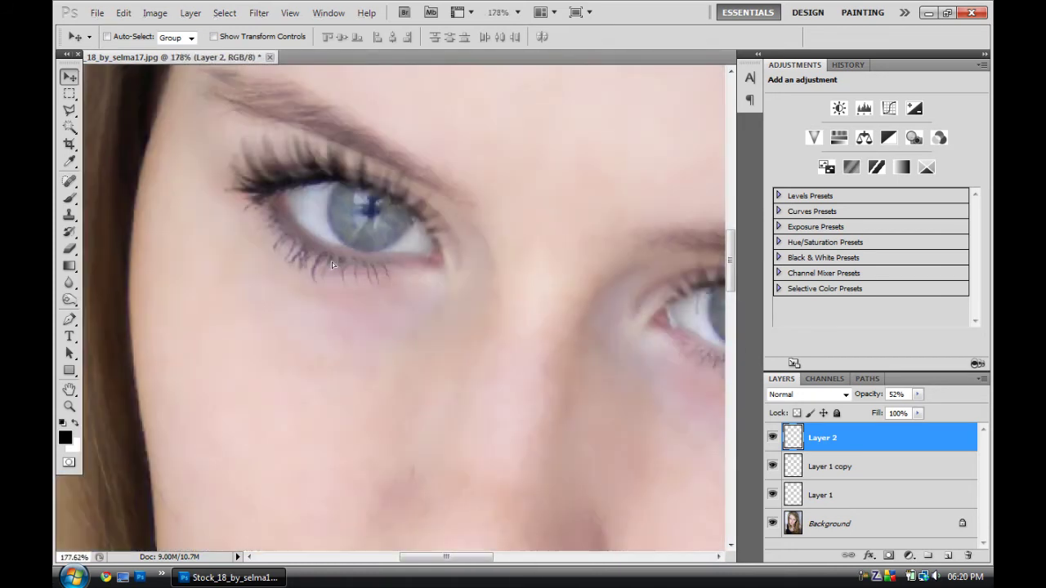
scroll(339, 261, "down", 6)
scroll(327, 263, "down", 1)
scroll(303, 269, "up", 8)
left_click_drag(916, 394, 904, 413)
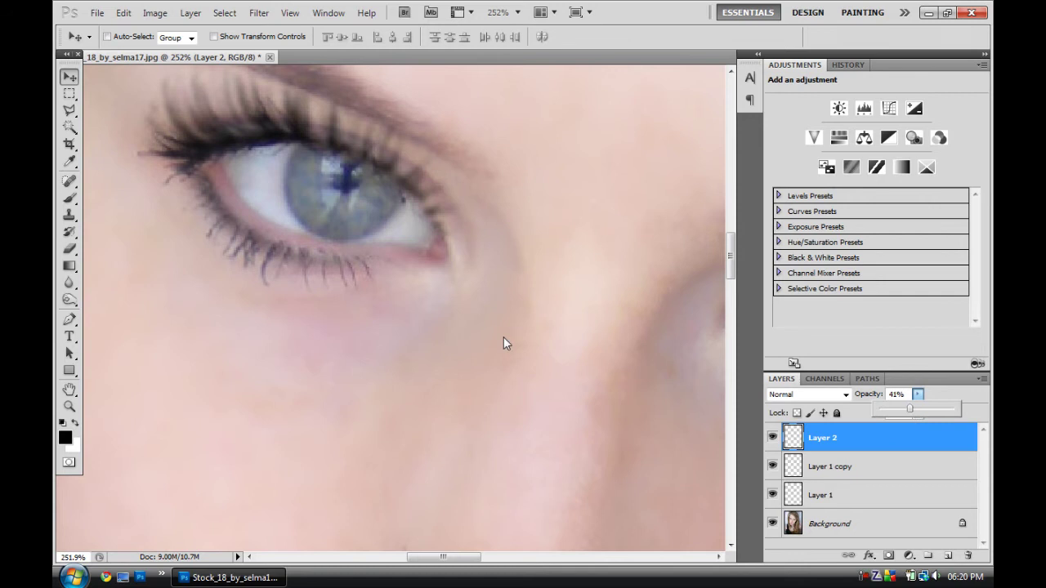
type("45")
Step: Duplicate the liner, flip it horizontally, rotate and warp it under the other eye
key("ctrl+j")
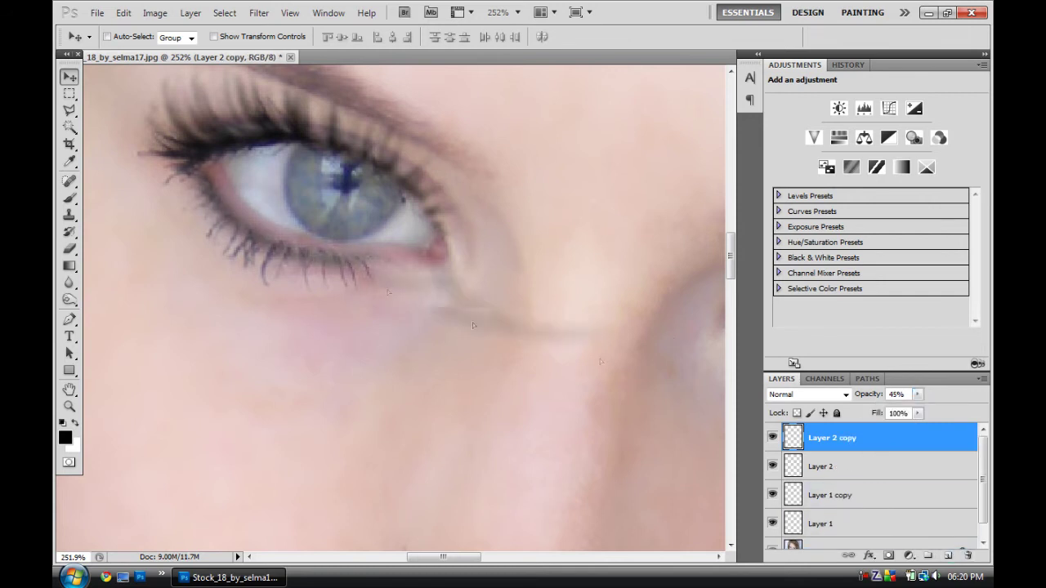
left_click(123, 12)
left_click(352, 458)
left_click_drag(611, 424, 572, 371)
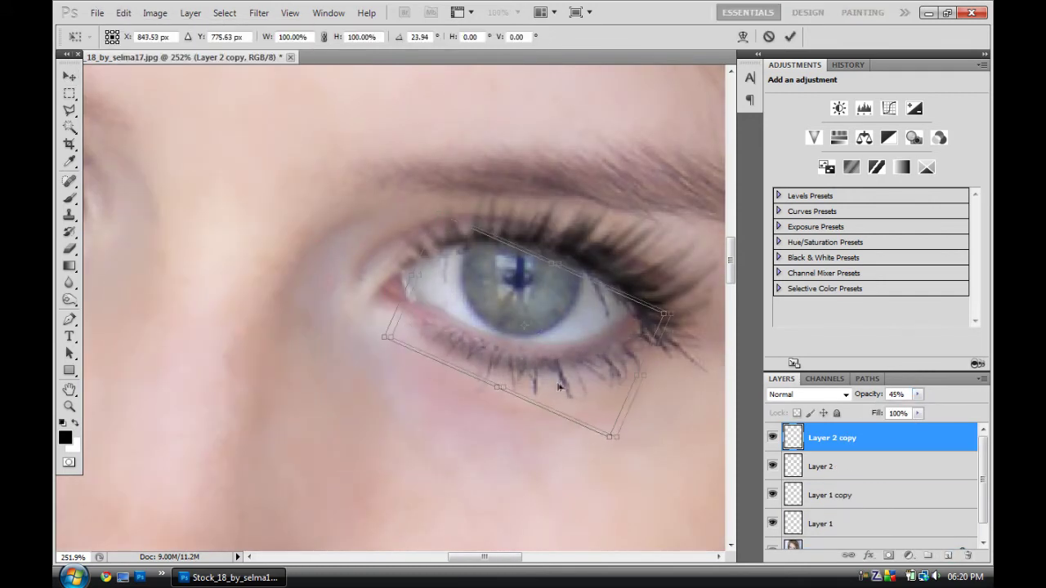
left_click(790, 36)
left_click(124, 12)
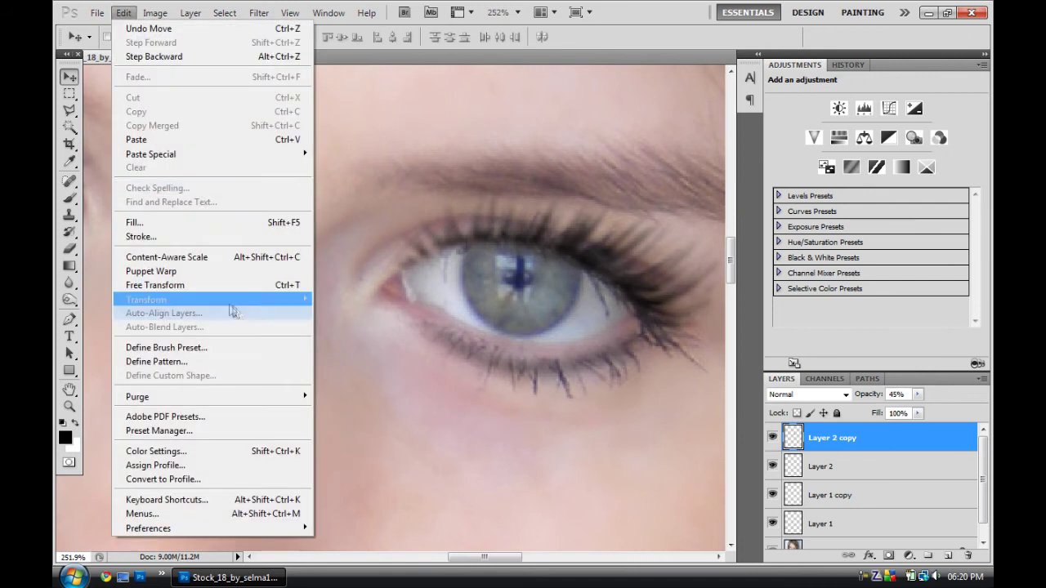
left_click(359, 408)
key("Return")
Step: Select Layer 2 in the Layers panel for further adjustment
scroll(600, 368, "down", 5)
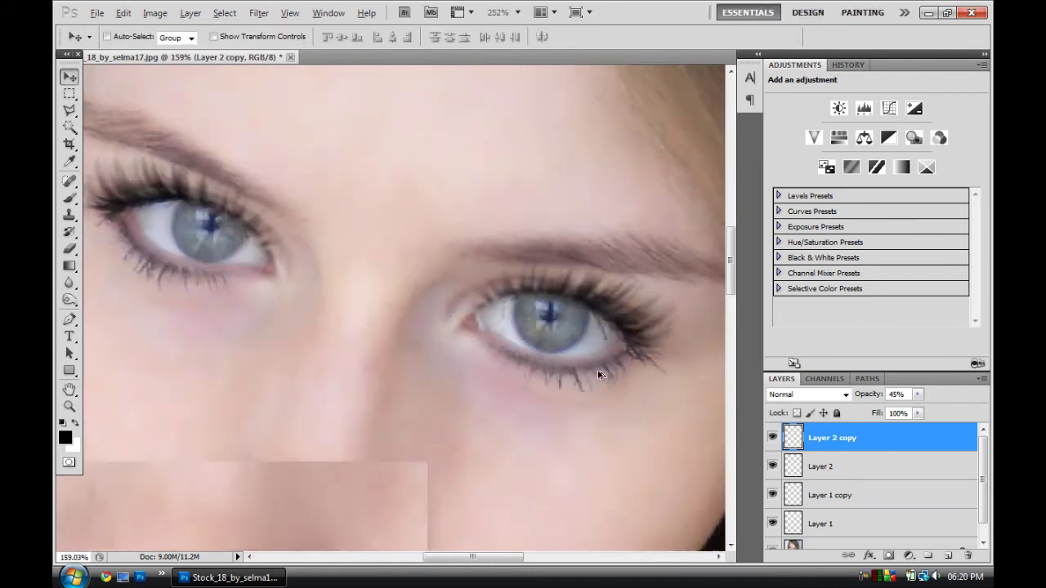
scroll(648, 420, "down", 3)
scroll(427, 261, "up", 4)
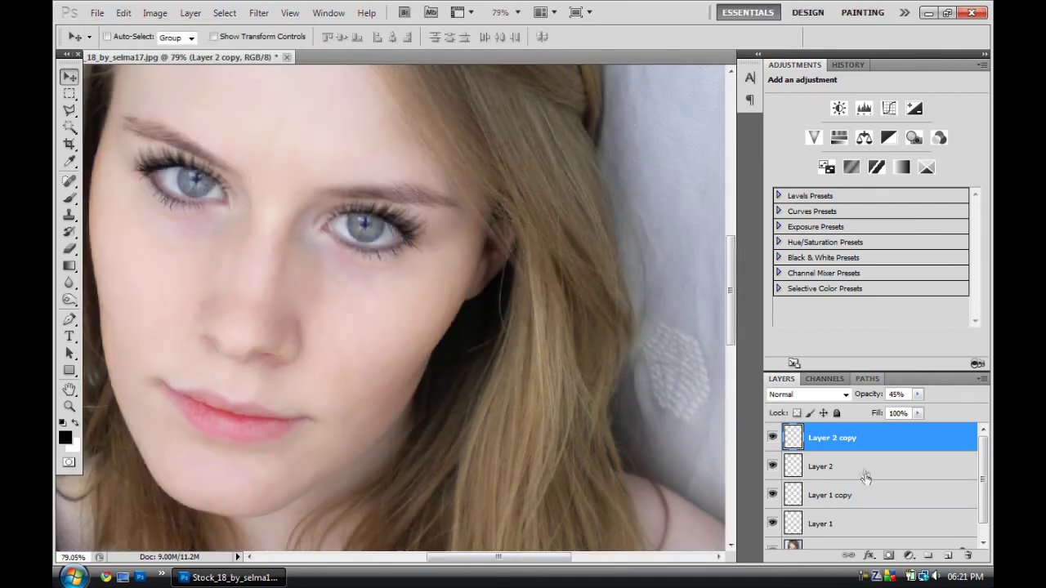
left_click(865, 467)
scroll(533, 509, "down", 2)
scroll(287, 331, "up", 5)
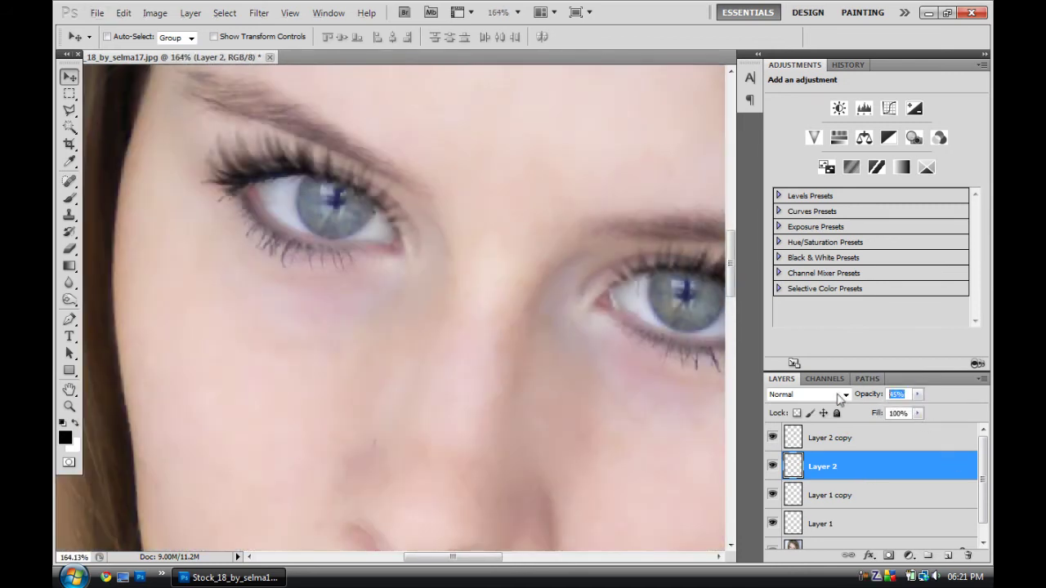
Step: Select every layer down to Background and merge them with Ctrl+E
key("alt+bracketright")
left_click(896, 474)
key("alt+bracketleft")
scroll(564, 384, "down", 2)
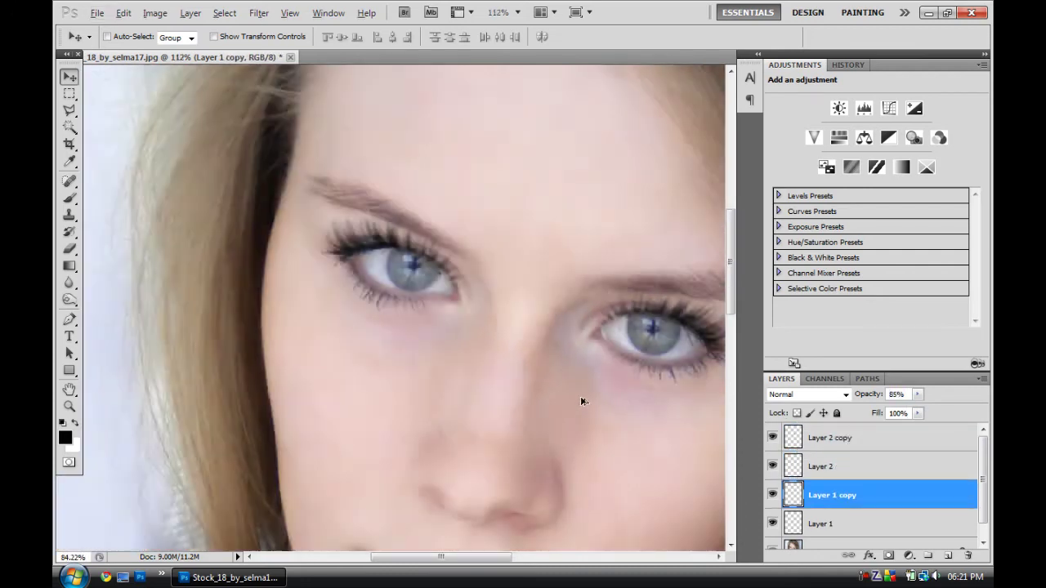
scroll(580, 401, "down", 3)
scroll(491, 412, "down", 3)
scroll(482, 415, "up", 2)
scroll(387, 343, "up", 2)
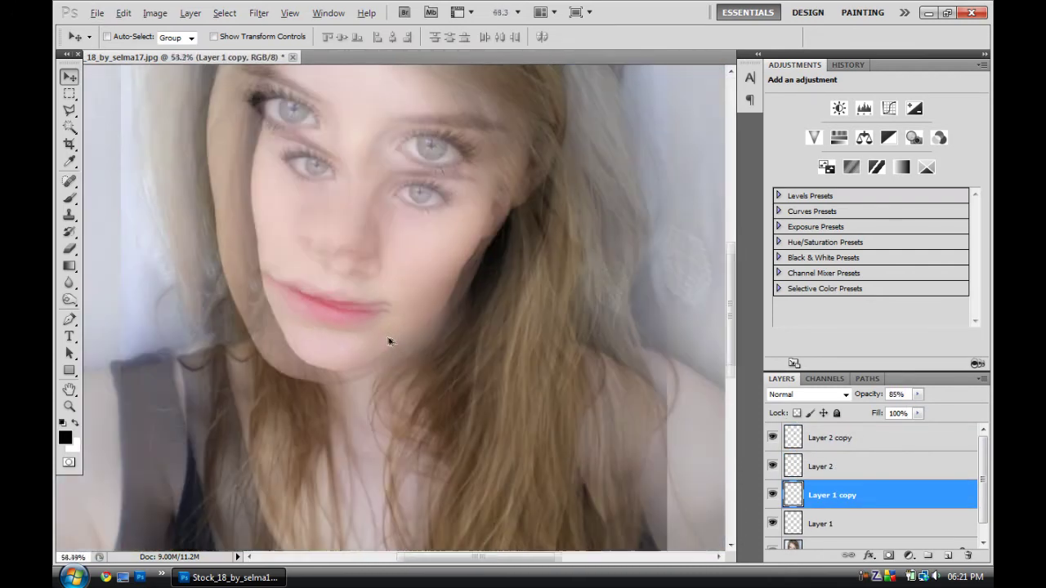
scroll(430, 373, "up", 1)
scroll(521, 352, "up", 1)
left_click(858, 539)
left_click(858, 438, "shift")
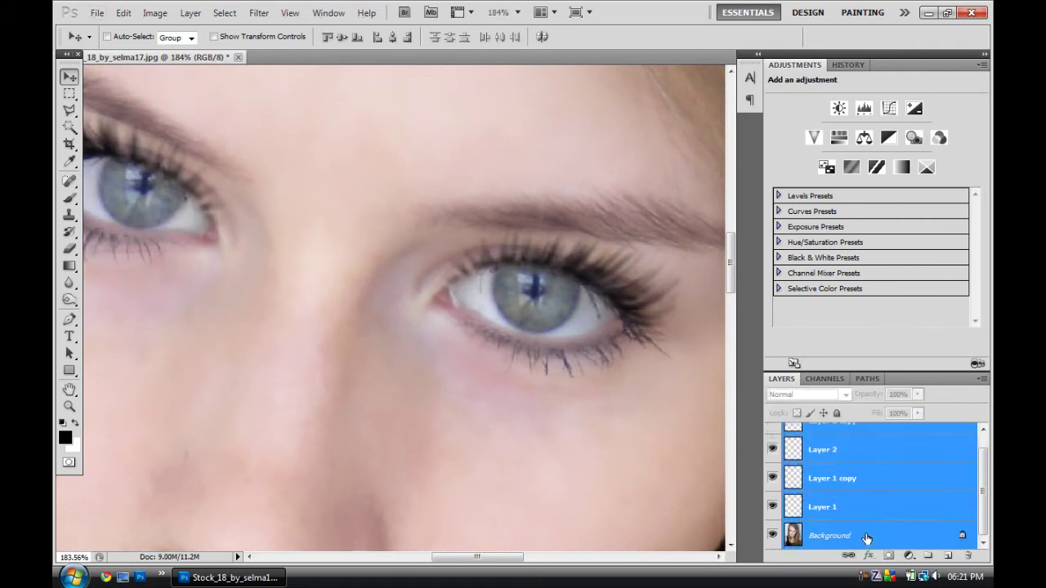
key("ctrl+e")
Step: Choose the sampled Healing Brush, bring the eye white into view, then pick the Dodge tool
scroll(523, 310, "up", 5)
left_click(70, 182)
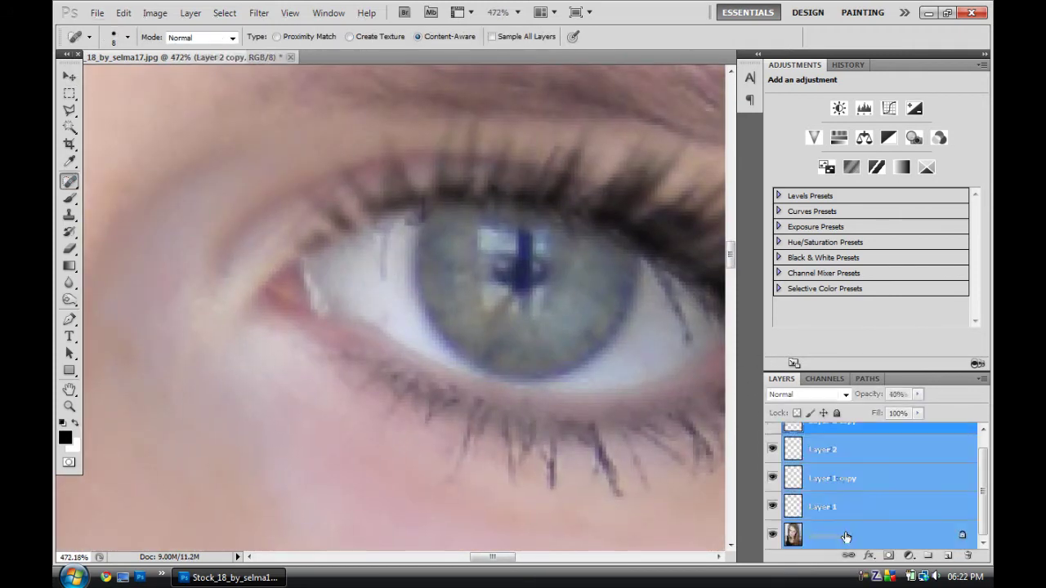
right_click(69, 182)
left_click(122, 197)
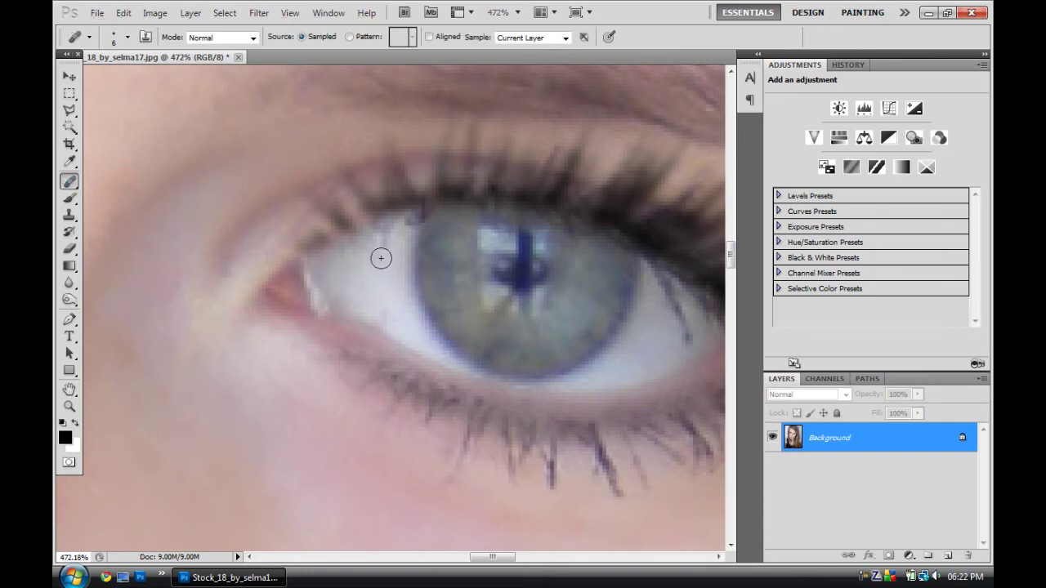
scroll(490, 322, "right", 2)
scroll(572, 327, "right", 2)
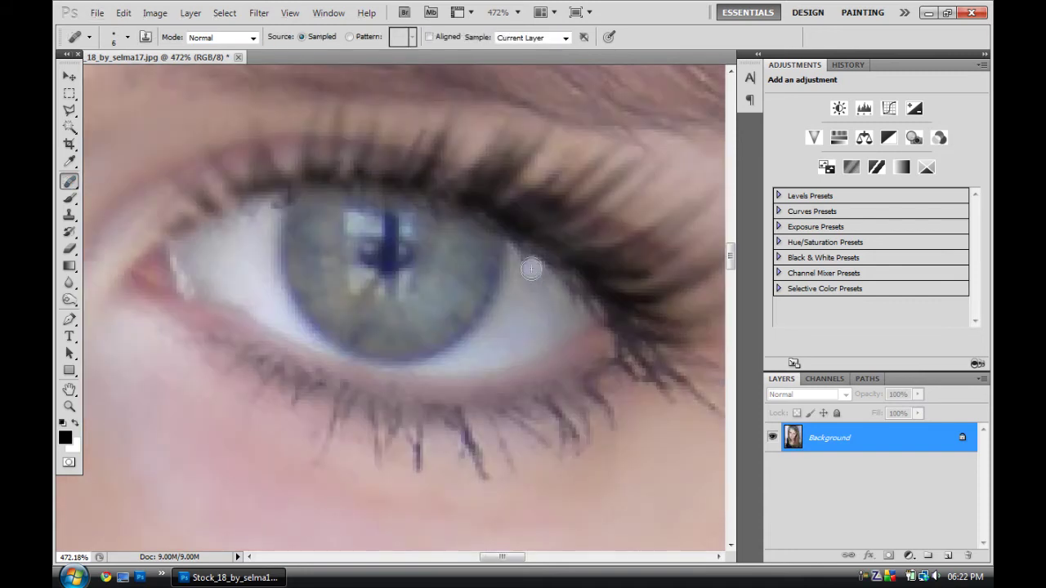
left_click_drag(533, 280, 569, 315)
left_click(69, 181)
left_click(69, 300)
Step: Shrink the dodge brush, lighten the eye white, and limit Range to Highlights
key("bracketleft")
key("bracketleft")
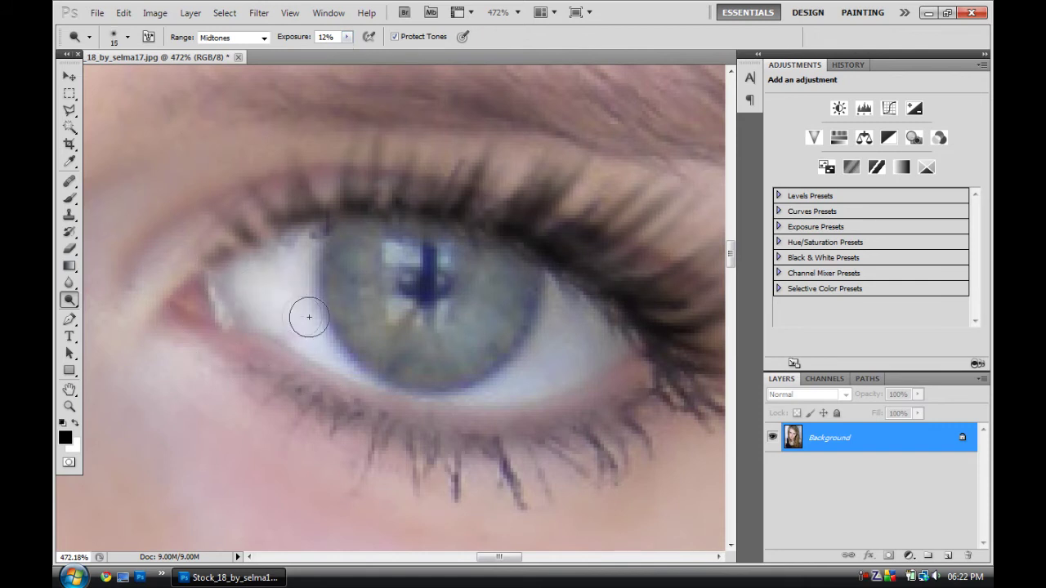
mouse_move(585, 331)
left_mouse_down()
mouse_move(562, 363)
mouse_move(490, 394)
mouse_move(518, 370)
mouse_move(535, 387)
mouse_move(659, 387)
mouse_move(460, 397)
mouse_move(601, 389)
mouse_move(547, 344)
left_mouse_up()
left_click(263, 38)
left_click(246, 76)
Step: Zoom in on one eye and dodge the white beside the iris
scroll(548, 344, "right", 2)
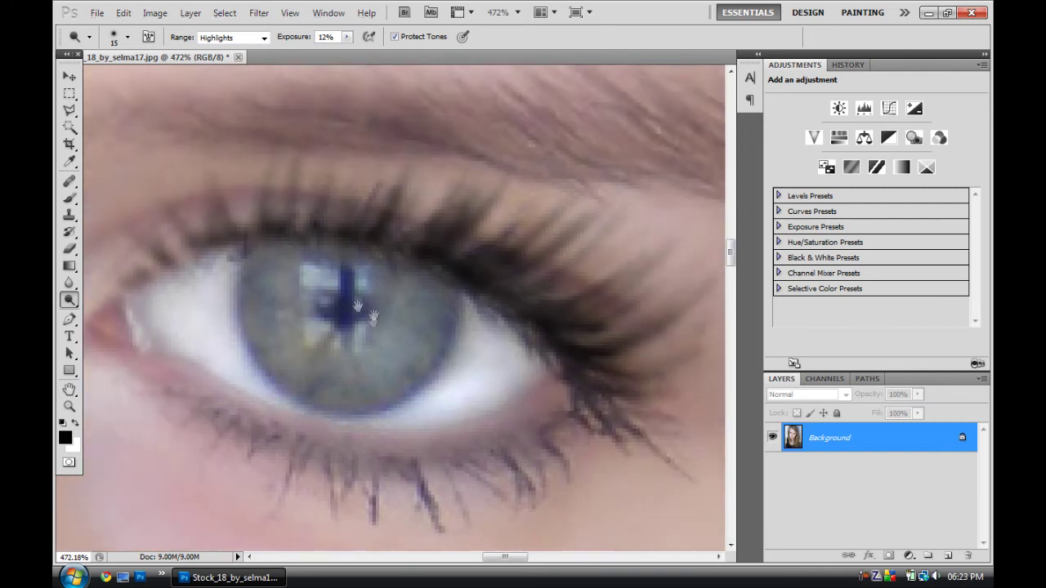
scroll(408, 278, "left", 5)
scroll(490, 343, "right", 2)
key("ctrl+0")
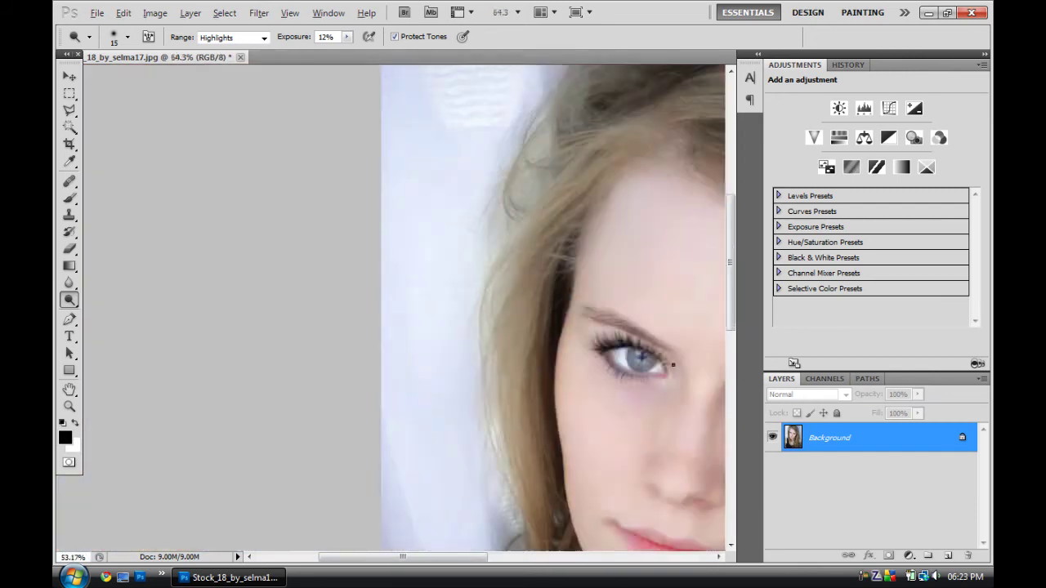
left_click(518, 368)
mouse_move(535, 372)
left_mouse_down()
mouse_move(541, 315)
mouse_move(531, 303)
left_mouse_up()
left_click(583, 353)
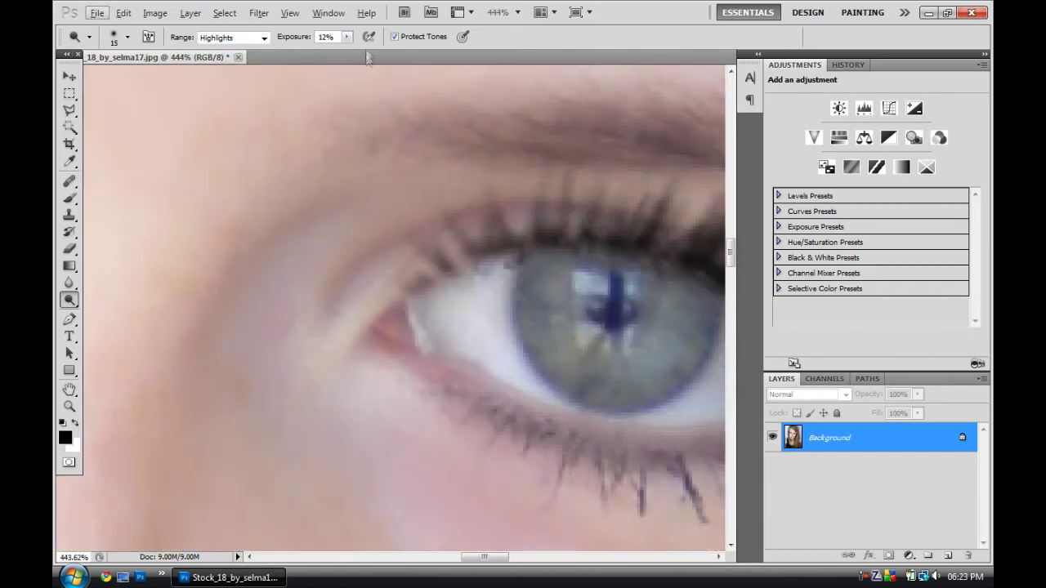
left_click_drag(482, 355, 504, 312)
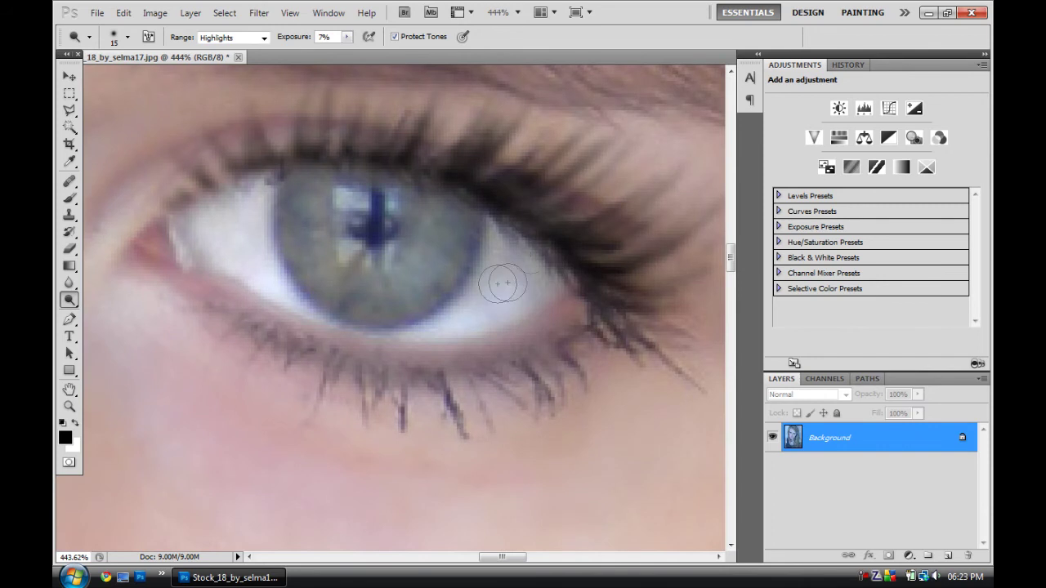
Step: Dodge the remaining eye white and pan around to check the result
scroll(436, 354, "up", 3)
scroll(382, 319, "left", 3)
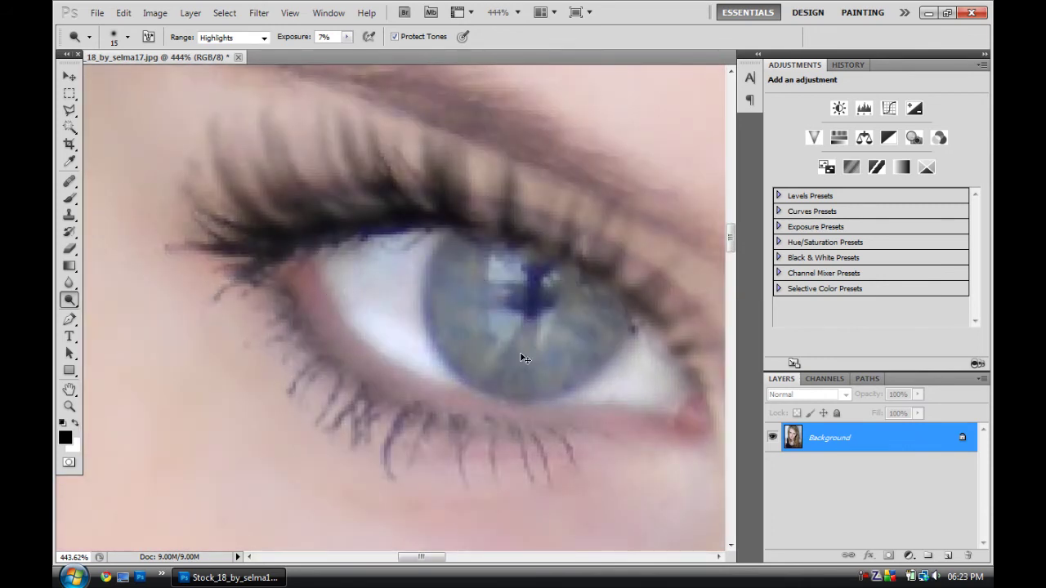
left_click_drag(382, 318, 390, 282)
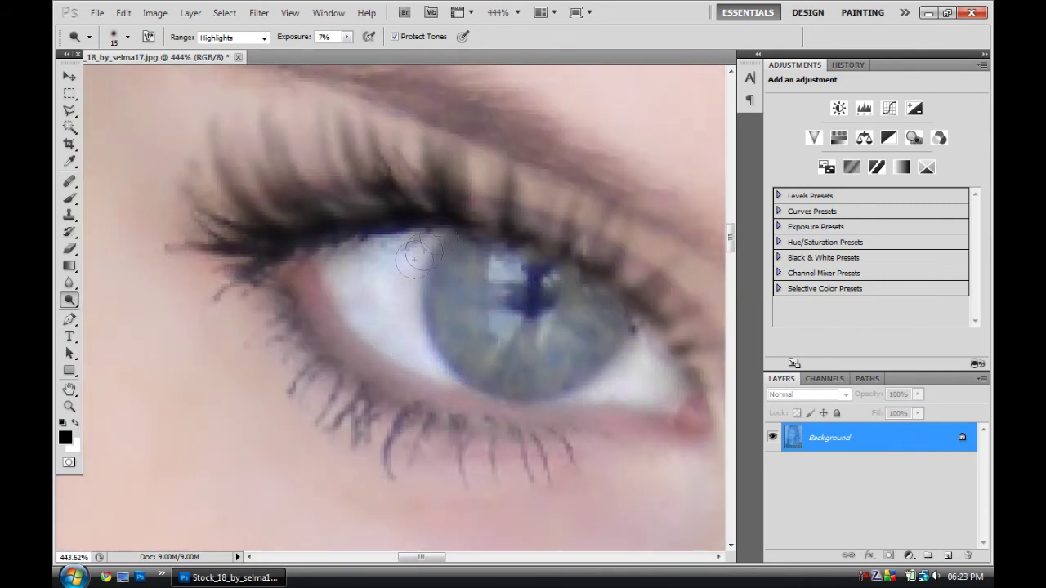
scroll(518, 345, "right", 3)
scroll(281, 345, "right", 4)
scroll(339, 327, "down", 2)
scroll(575, 393, "down", 2)
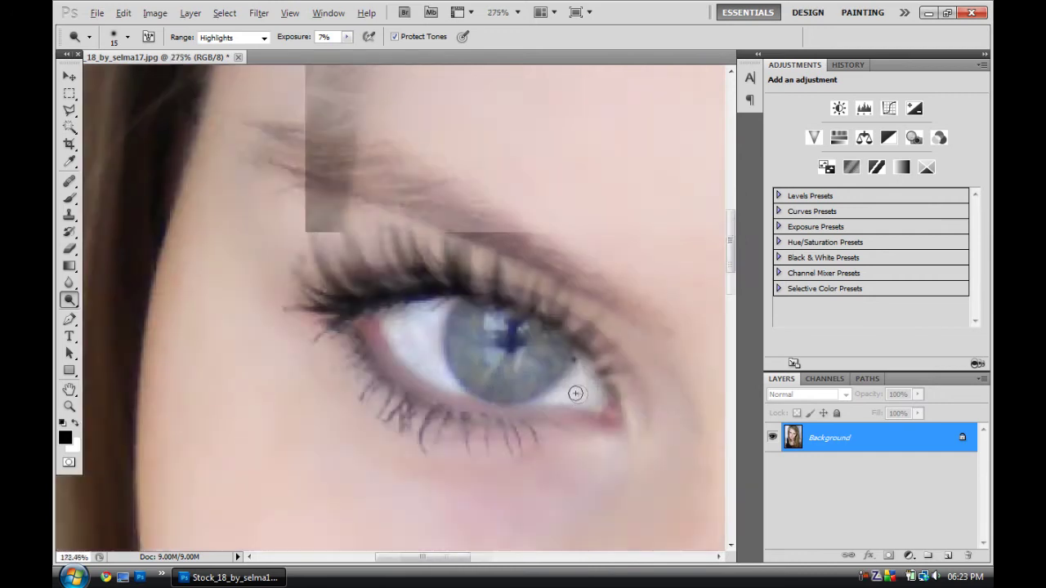
scroll(575, 393, "down", 2)
scroll(458, 367, "up", 3)
scroll(458, 343, "up", 1)
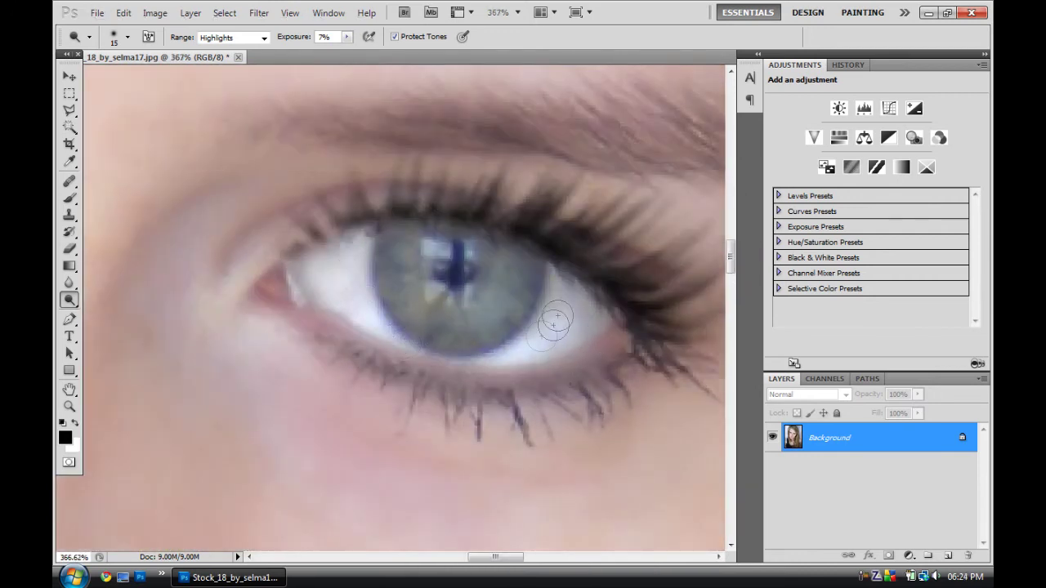
scroll(555, 321, "up", 1)
scroll(572, 400, "up", 1)
scroll(506, 367, "up", 1)
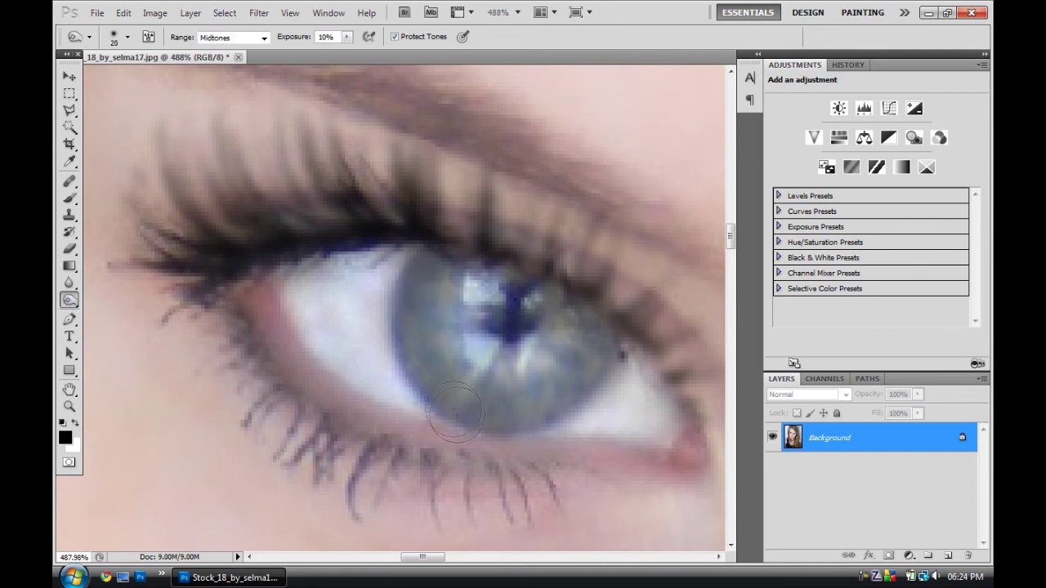
Step: Switch between Dodge and Burn, settle on Dodge, and paint the Quick Mask over the iris
scroll(588, 384, "right", 5)
right_click(70, 300)
left_click(114, 299)
right_click(69, 300)
left_click(114, 316)
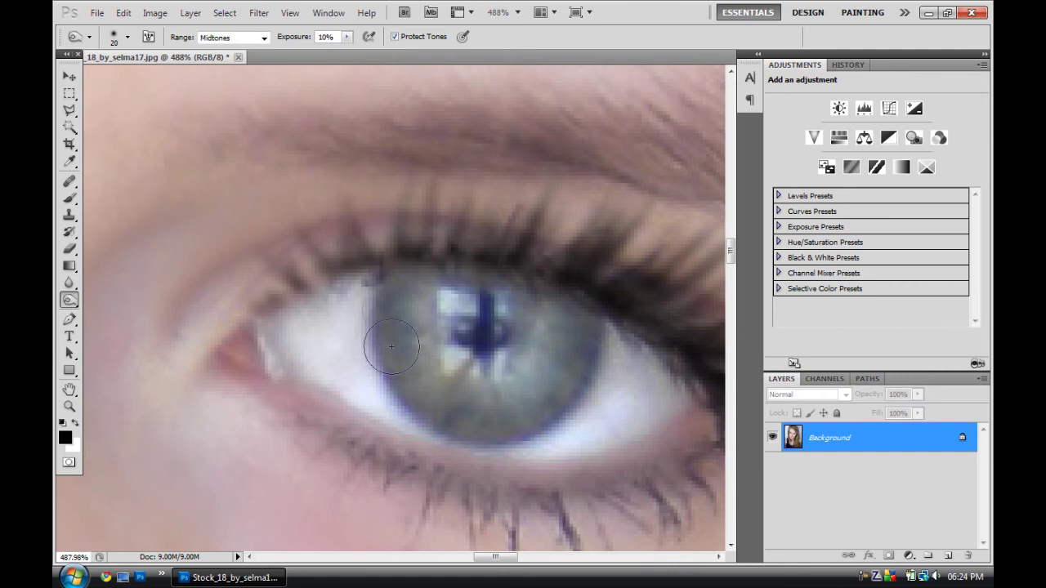
scroll(376, 373, "left", 5)
right_click(69, 299)
left_click(114, 299)
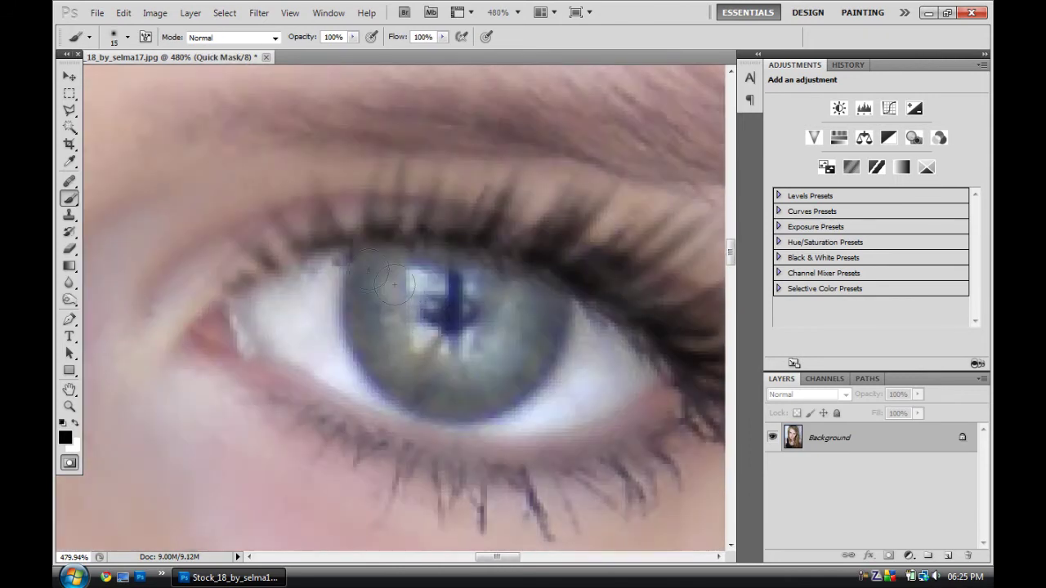
left_click_drag(394, 283, 532, 369)
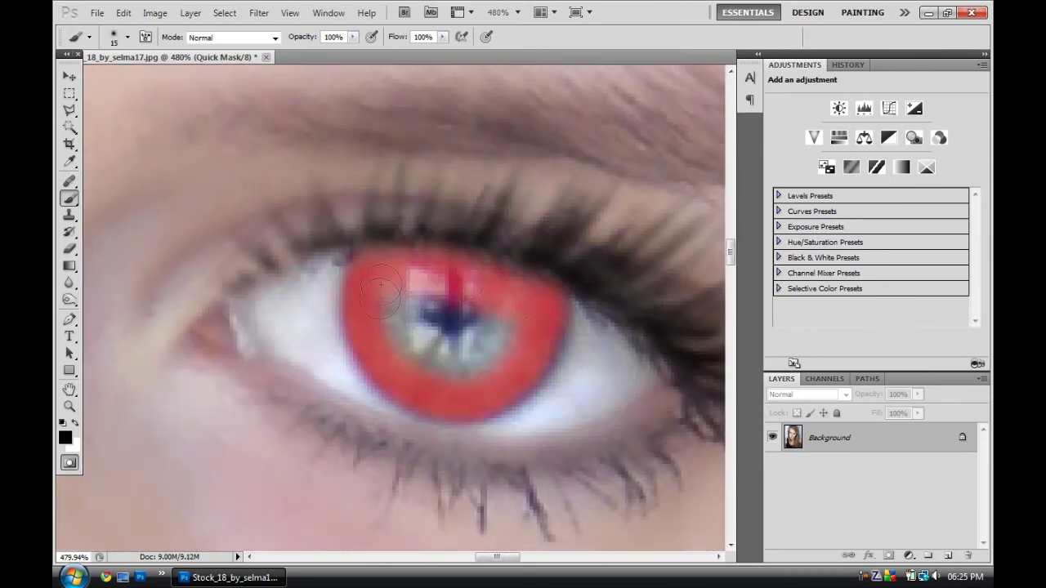
key("ctrl+0")
Step: Exit Quick Mask, try a Selective Color layer on Cyans, then delete it
key("q")
left_click(225, 12)
left_click(926, 167)
left_click(867, 113)
left_click(866, 153)
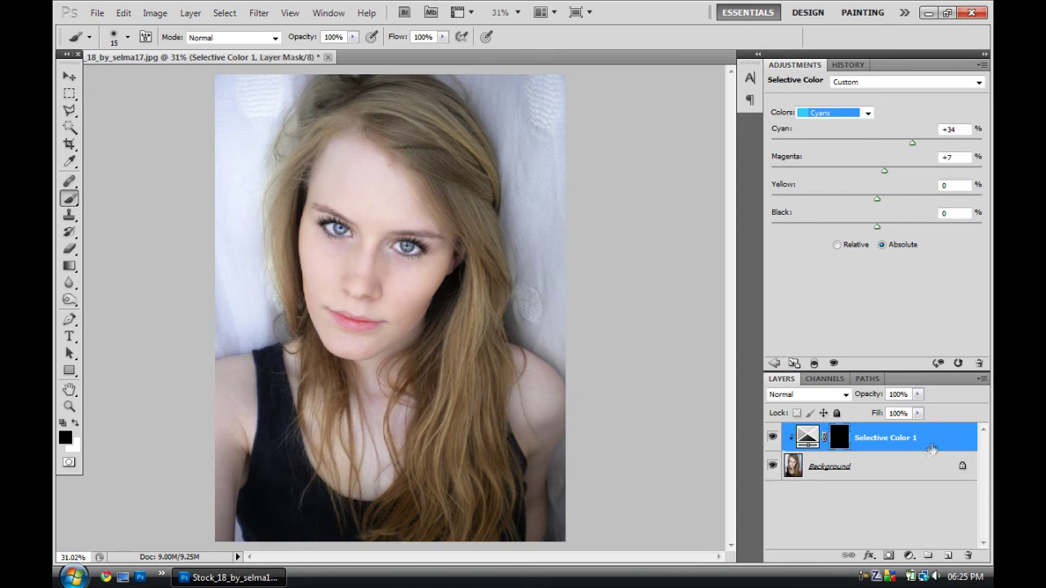
left_click(937, 436)
key("Delete")
left_click(496, 227)
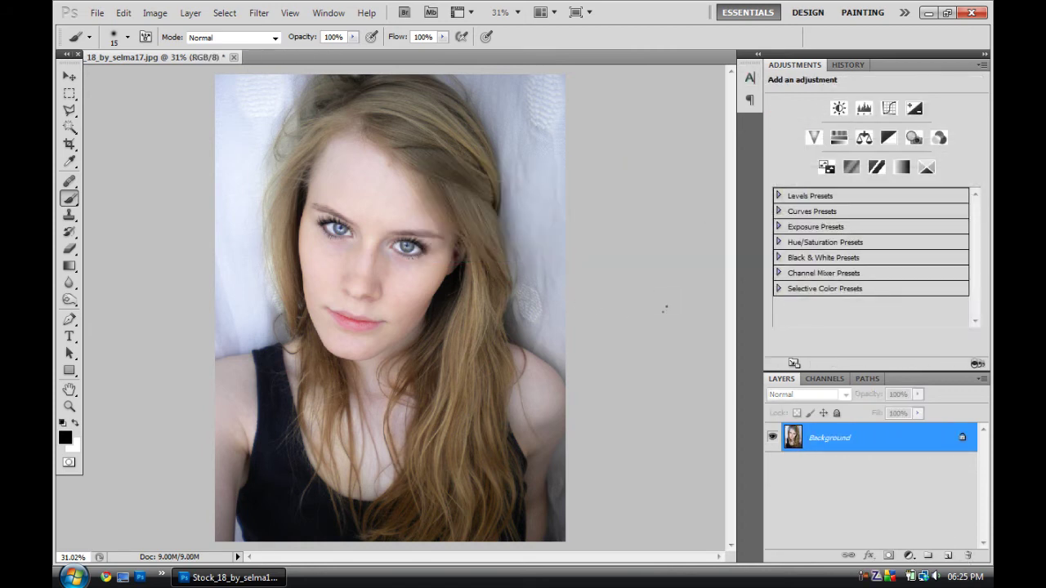
Step: Add a Color Balance layer pushing the irises toward blue at +12
left_click(864, 138)
left_click_drag(859, 176, 850, 178)
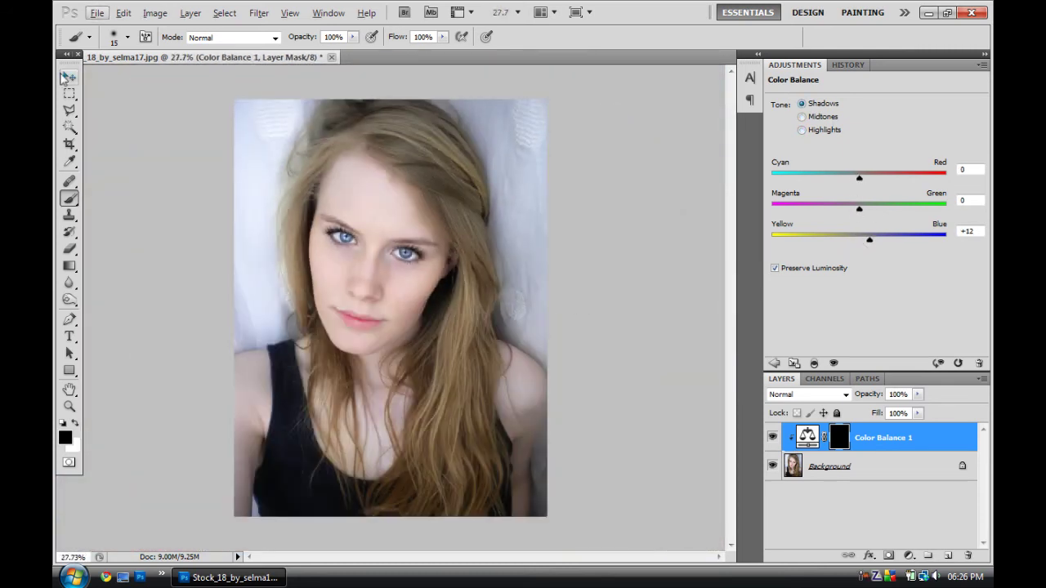
left_click(68, 76)
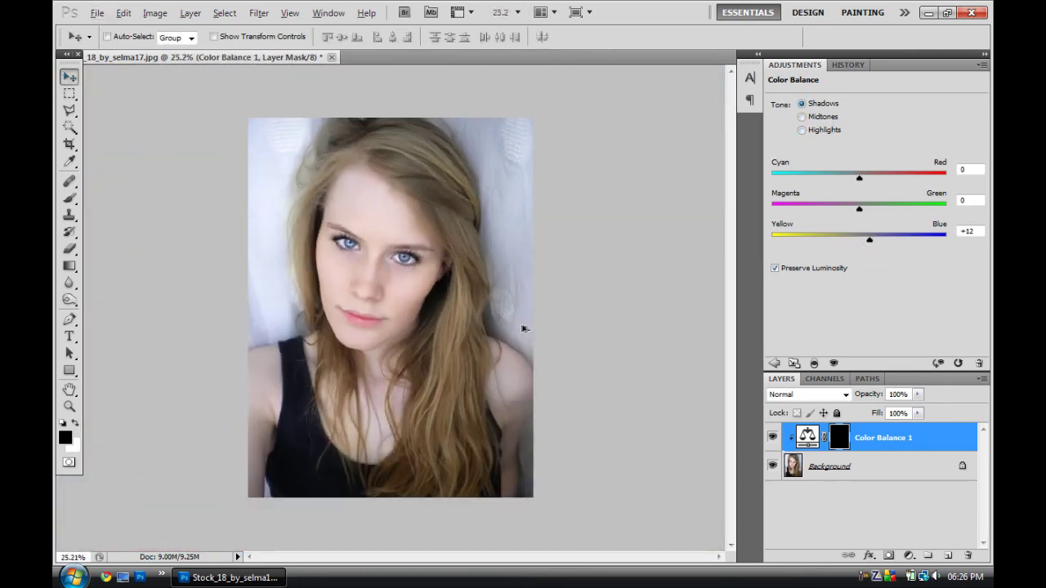
Step: Lower Color Balance 1 to 50% opacity, delete its mask and layer, and review History
left_click(772, 440)
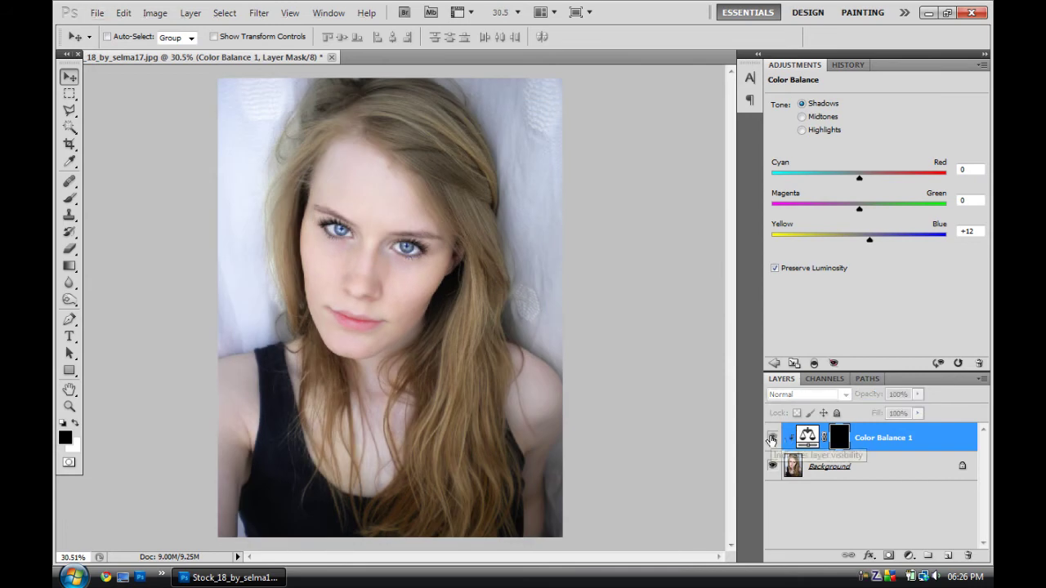
left_click_drag(918, 393, 867, 417)
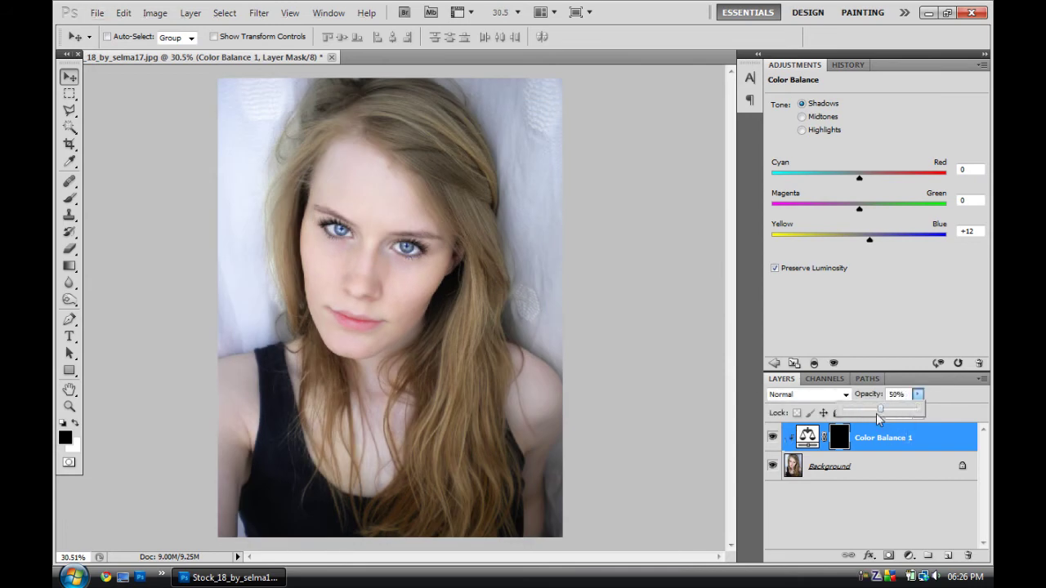
key("Delete")
key("Delete")
key("Return")
left_click(847, 65)
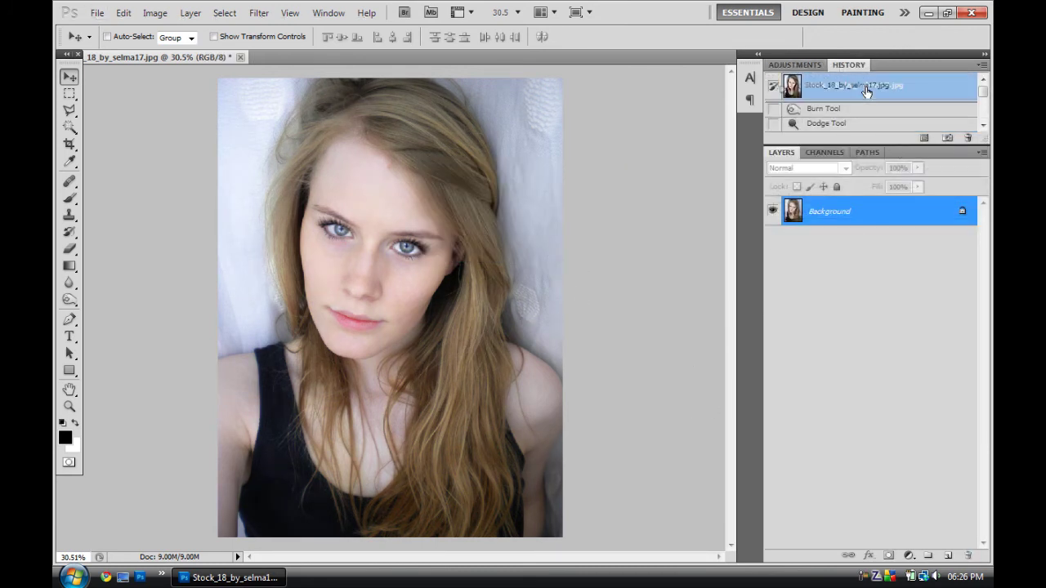
left_click(794, 64)
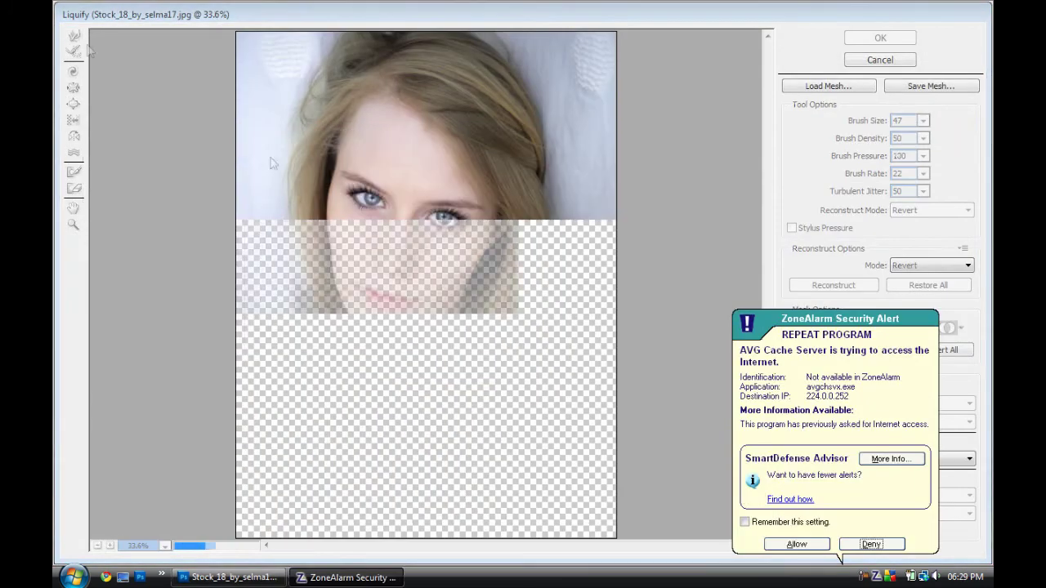
Step: Reshape the face with a Forward Warp Liquify, then toggle History to compare before and after
left_click(519, 96)
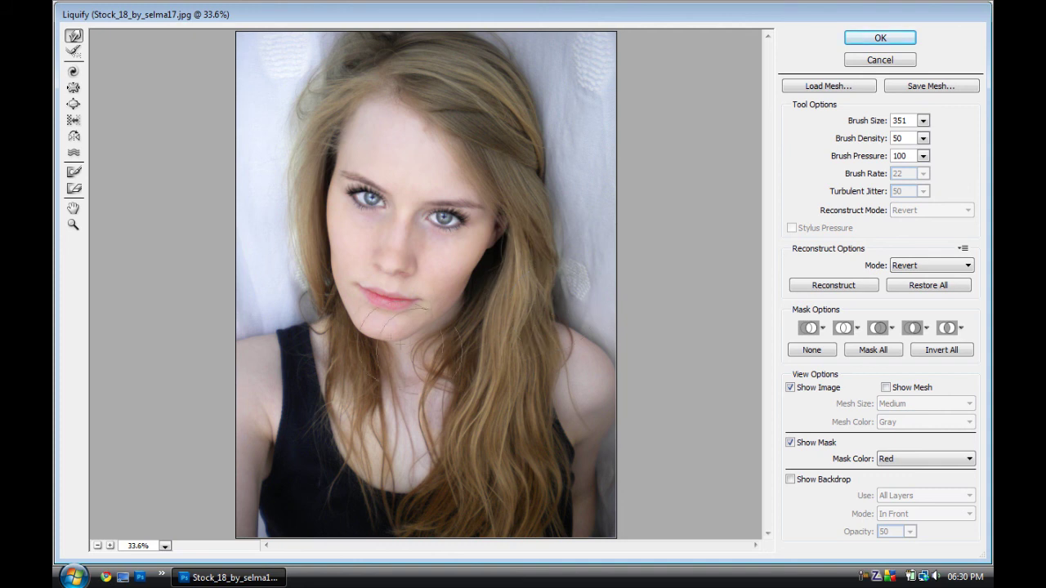
left_click(880, 38)
key("ctrl+z")
key("ctrl+z")
key("ctrl+z")
left_click(825, 124)
left_click(826, 124)
left_click(826, 111)
left_click(825, 110)
left_click(825, 123)
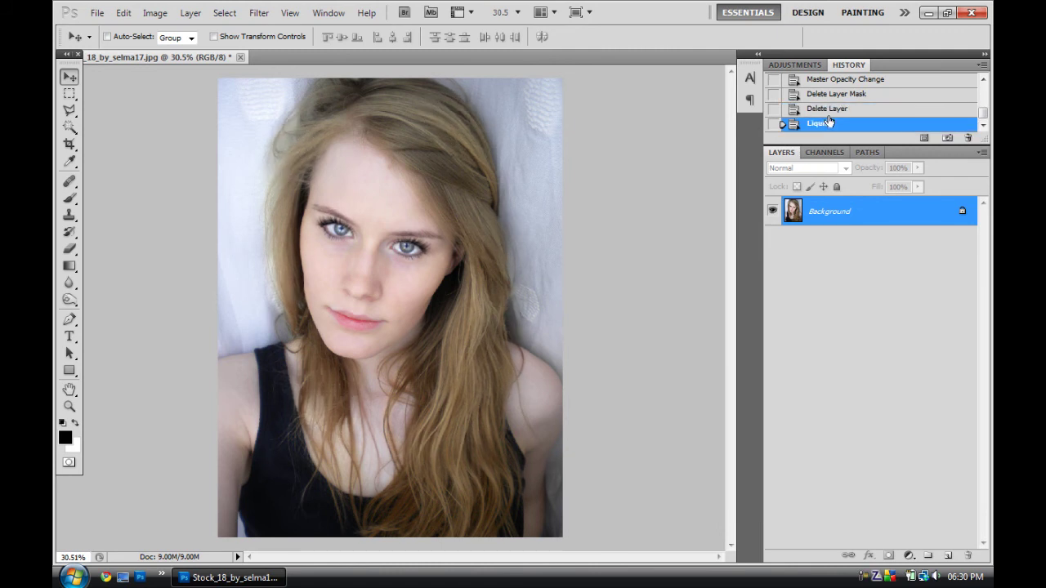
Step: Step back to before the liquify and duplicate the Background layer
left_click(826, 110)
left_click(258, 12)
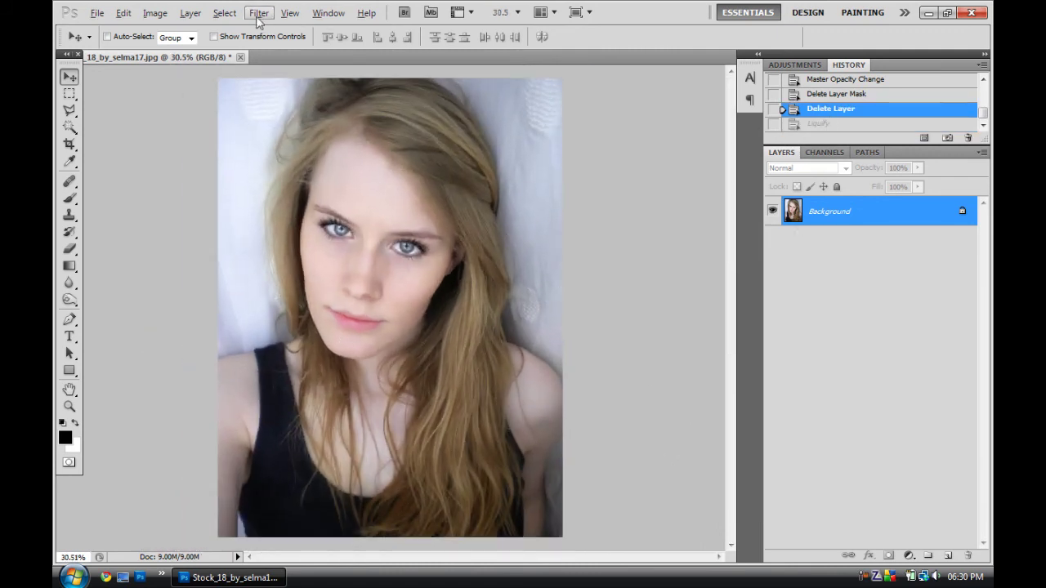
left_click(335, 90)
left_click_drag(829, 415, 948, 555)
scroll(874, 147, "up", 5)
Step: Play the '4 Retro feeling - Burned' action from the 30 ACTIONS set
left_click(802, 123)
left_click(802, 153)
left_click(802, 109)
left_click(866, 168)
left_click(905, 225)
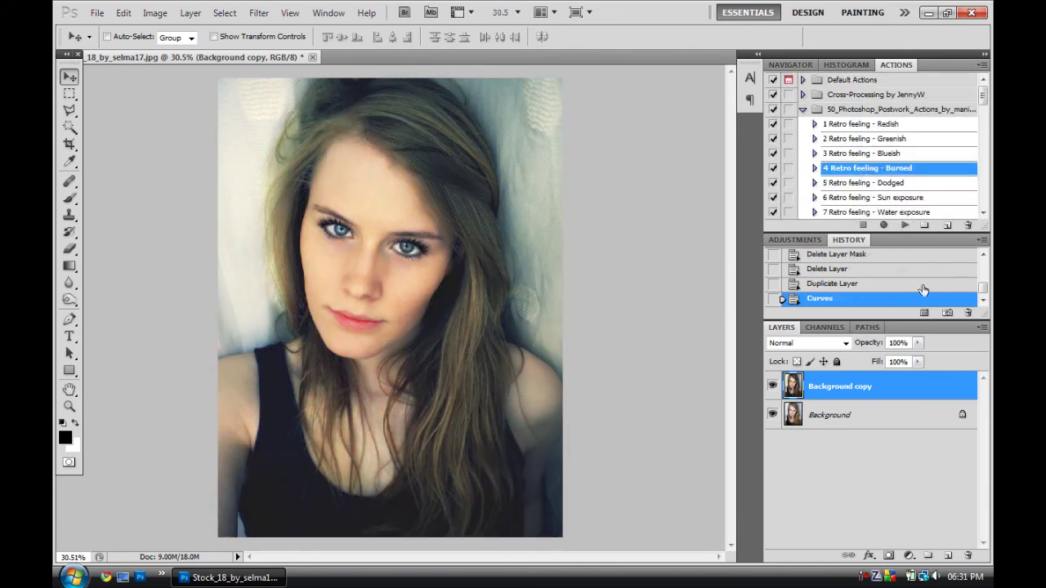
Step: Soften the retro layer with a different blend mode and opacity around 35% or lower
left_click_drag(917, 342, 871, 358)
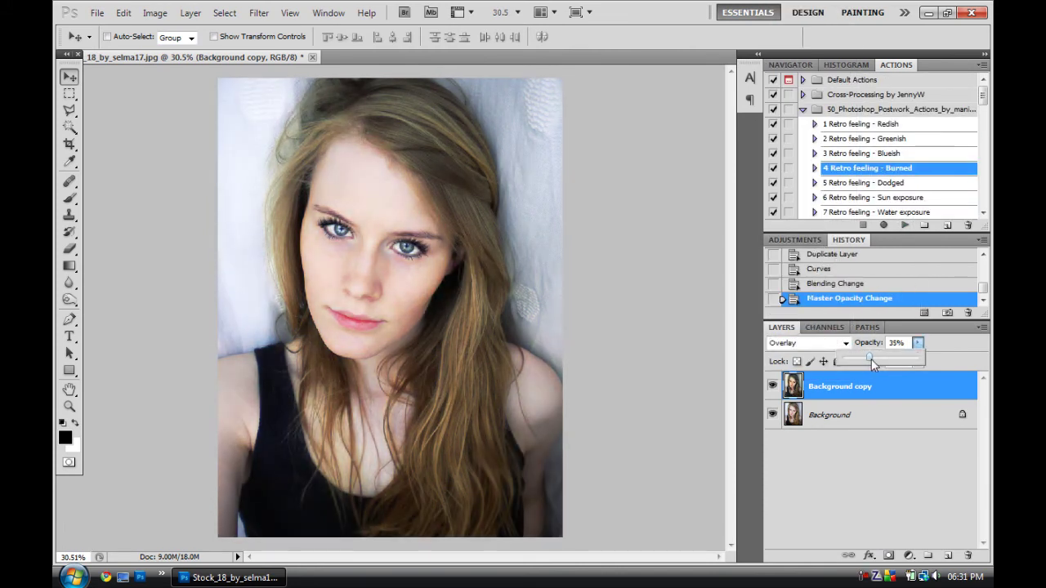
left_click(809, 342)
left_click(797, 98)
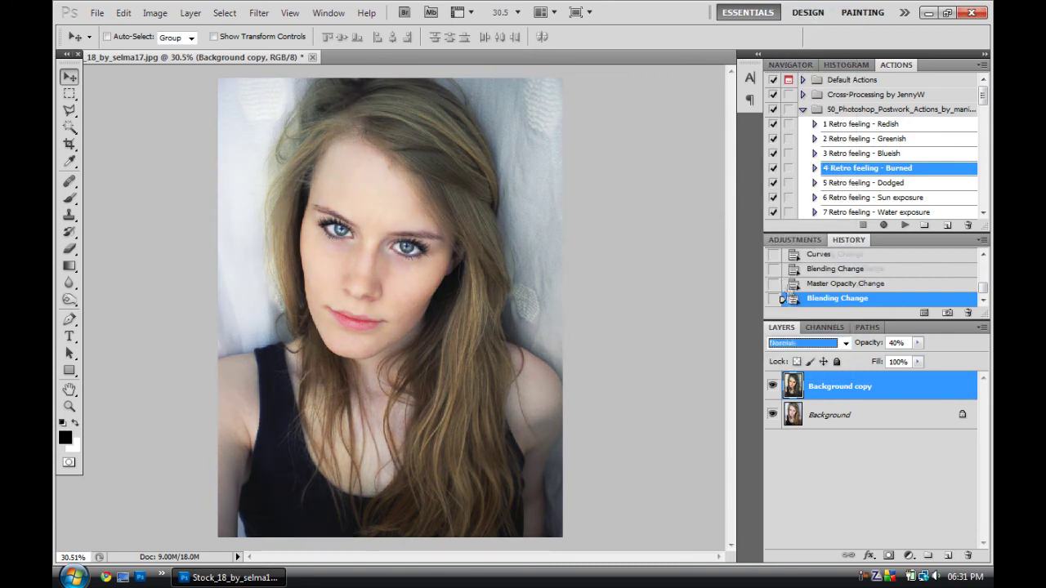
key("Down")
key("Down")
key("Down")
key("Down")
key("Down")
key("Down")
key("Down")
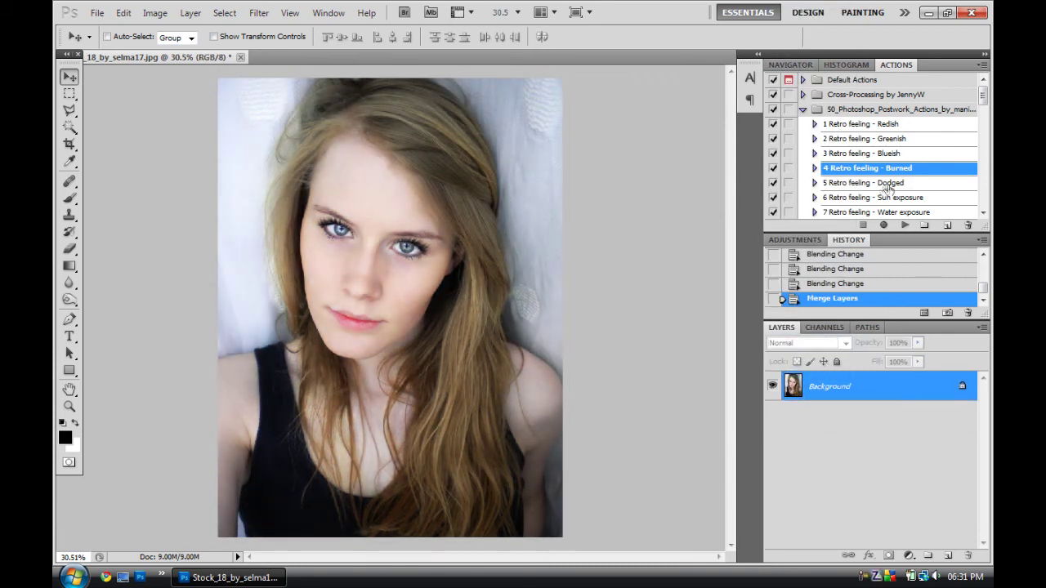
left_click_drag(918, 342, 858, 363)
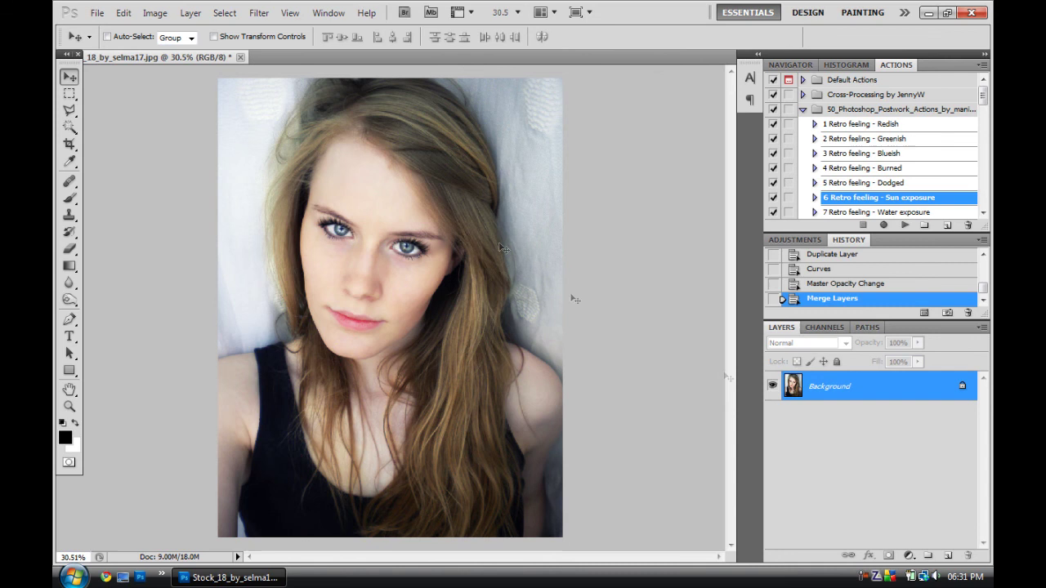
scroll(368, 156, "up", 5)
Step: Switch to the Healing Brush, size it, and test a heal near the hairline
key("j")
key("shift+j")
key("bracketright")
key("bracketright")
key("bracketright")
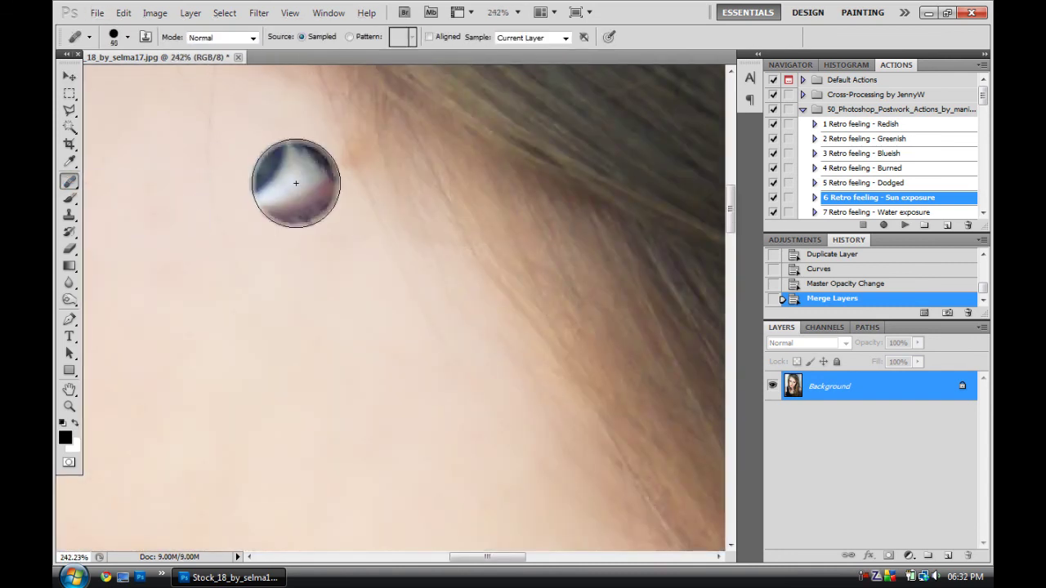
left_click(348, 155)
key("ctrl+z")
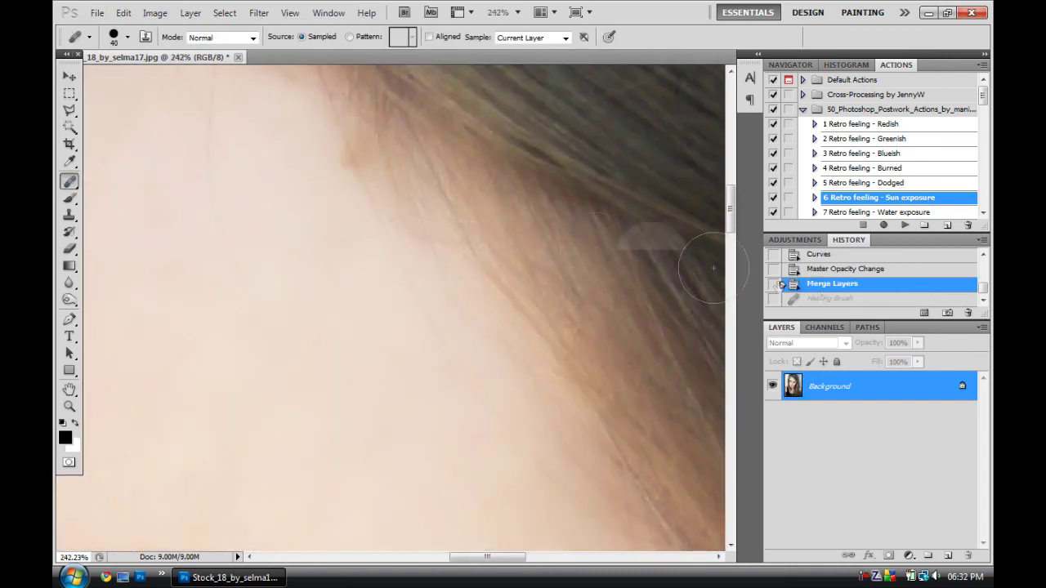
key("bracketleft")
key("bracketleft")
Step: Heal several small spots along the hairline with a smaller brush
key("bracketleft")
left_click(351, 168)
left_click(359, 196)
key("bracketleft")
key("bracketleft")
key("bracketleft")
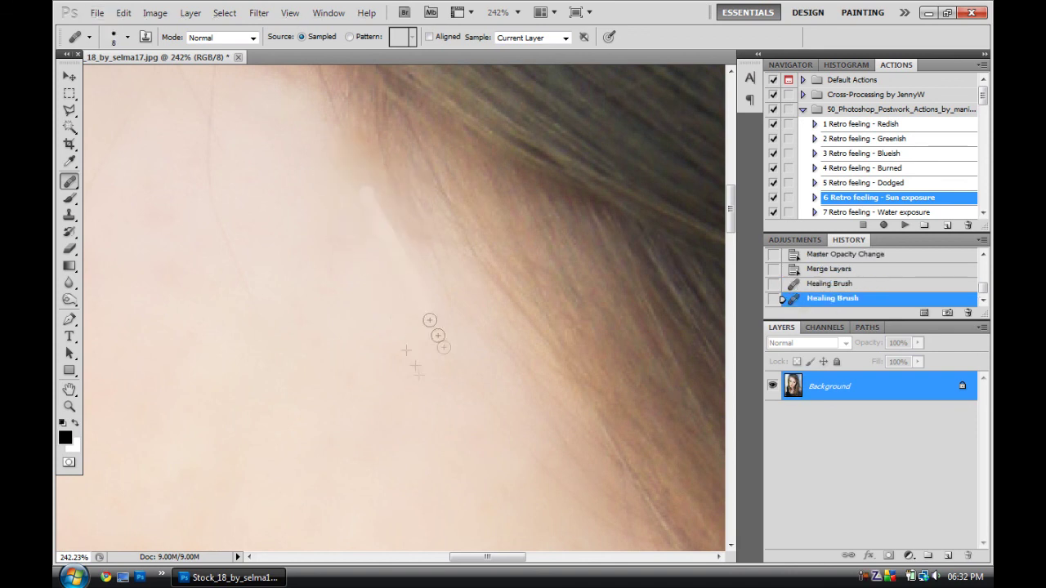
left_click(376, 209)
left_click_drag(376, 212, 397, 287)
Step: Paint healing strokes over the remaining marks and stray hairs along the hairline
left_click_drag(258, 275, 336, 103)
left_click_drag(354, 260, 375, 331)
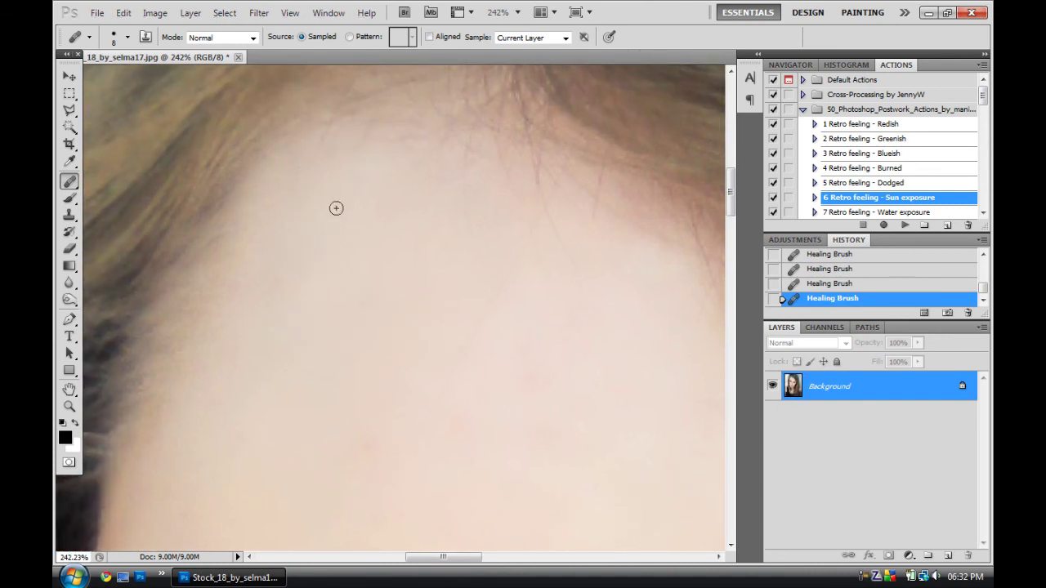
left_click_drag(335, 207, 257, 304)
left_click_drag(379, 186, 344, 208)
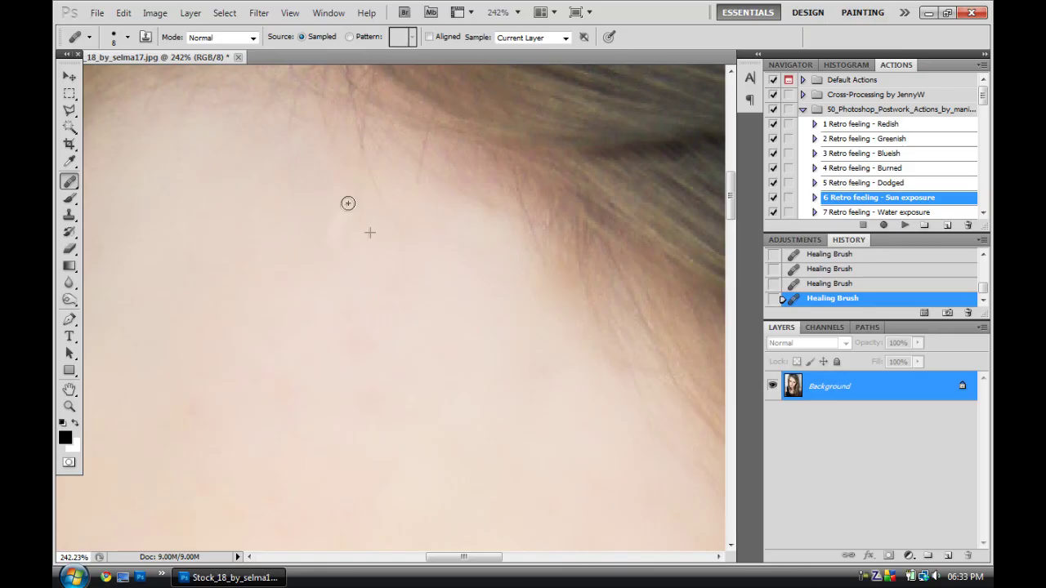